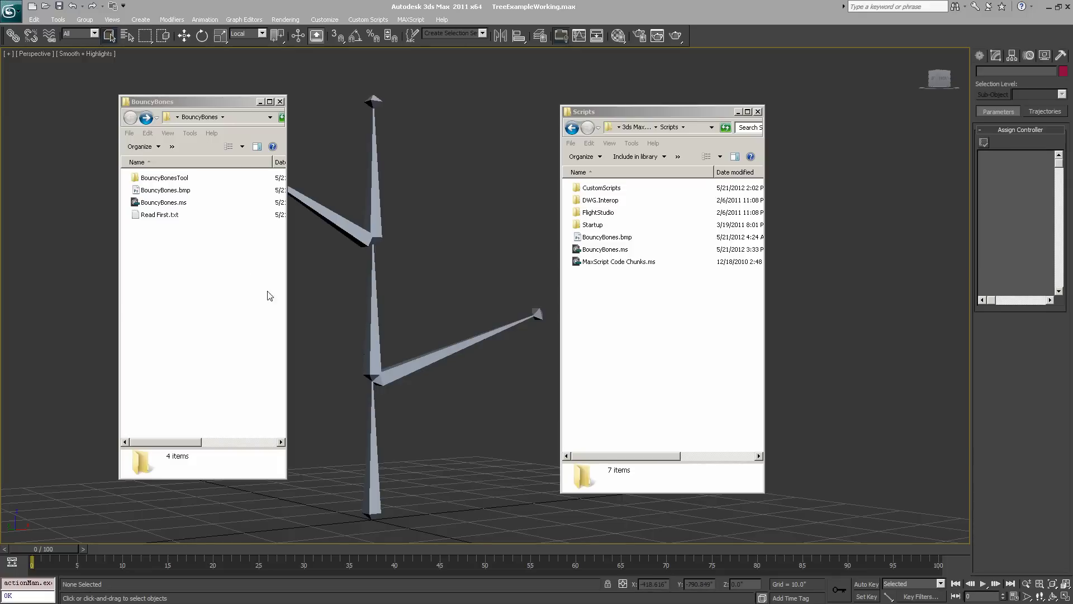
# - Copy BouncyBones.ms and BouncyBones.bmp from the BouncyBones folder into the Scripts folder
pyautogui.moveTo(186, 105); pyautogui.dragTo(190, 98)
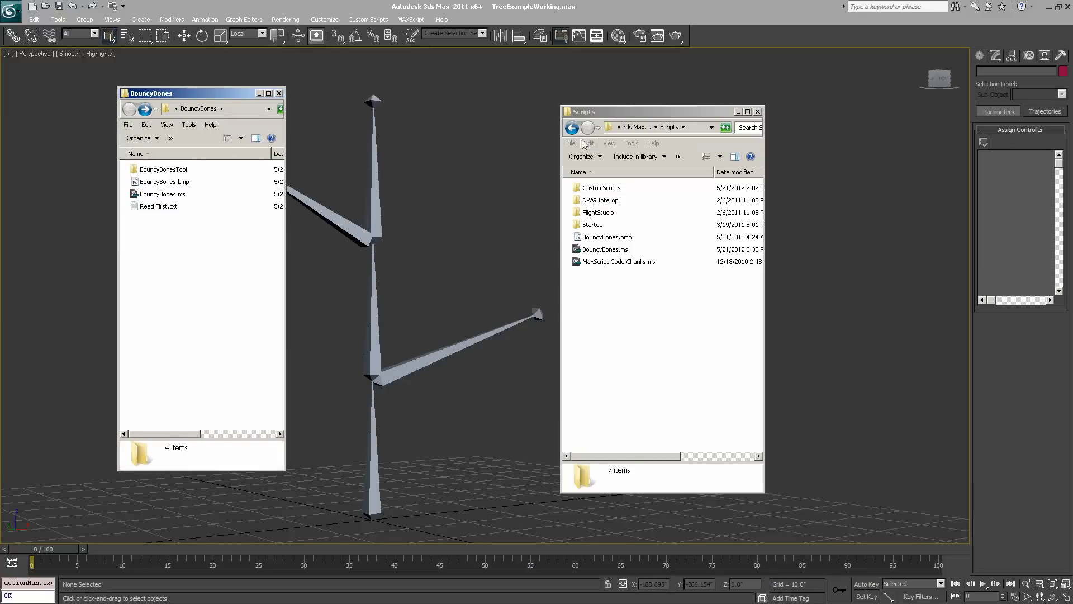
pyautogui.moveTo(611, 114); pyautogui.dragTo(378, 97)
pyautogui.moveTo(378, 96); pyautogui.dragTo(372, 90)
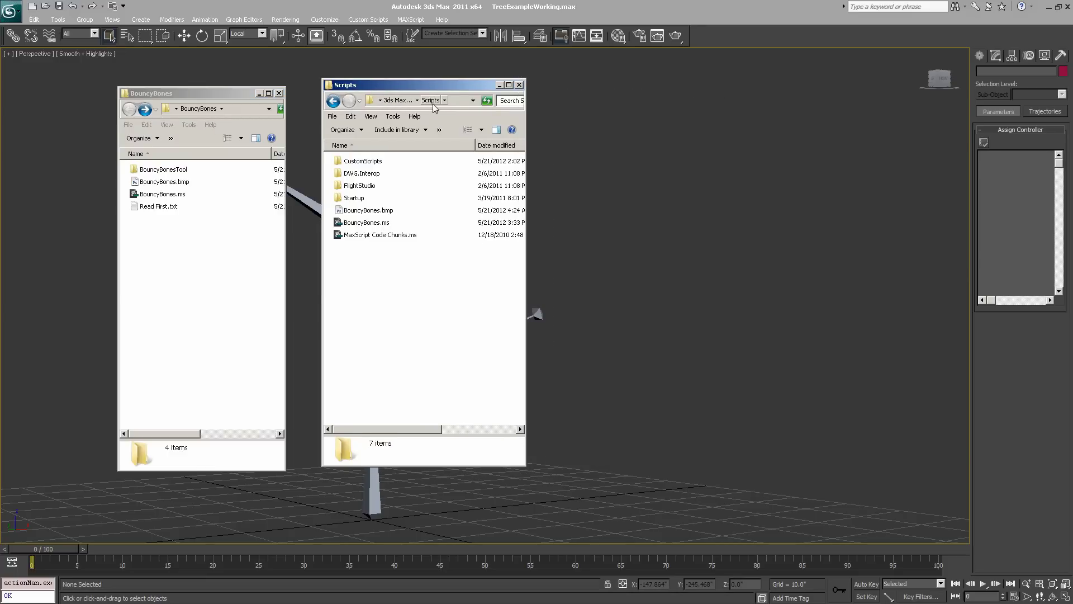
pyautogui.click(174, 195)
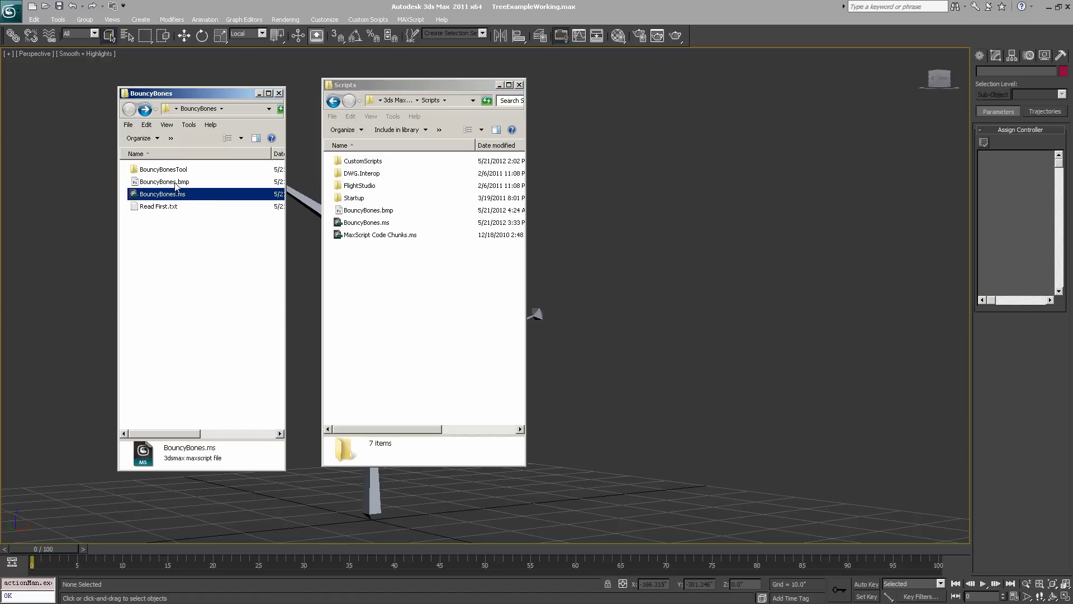
pyautogui.keyDown('ctrl'); pyautogui.click(175, 182); pyautogui.keyUp('ctrl')
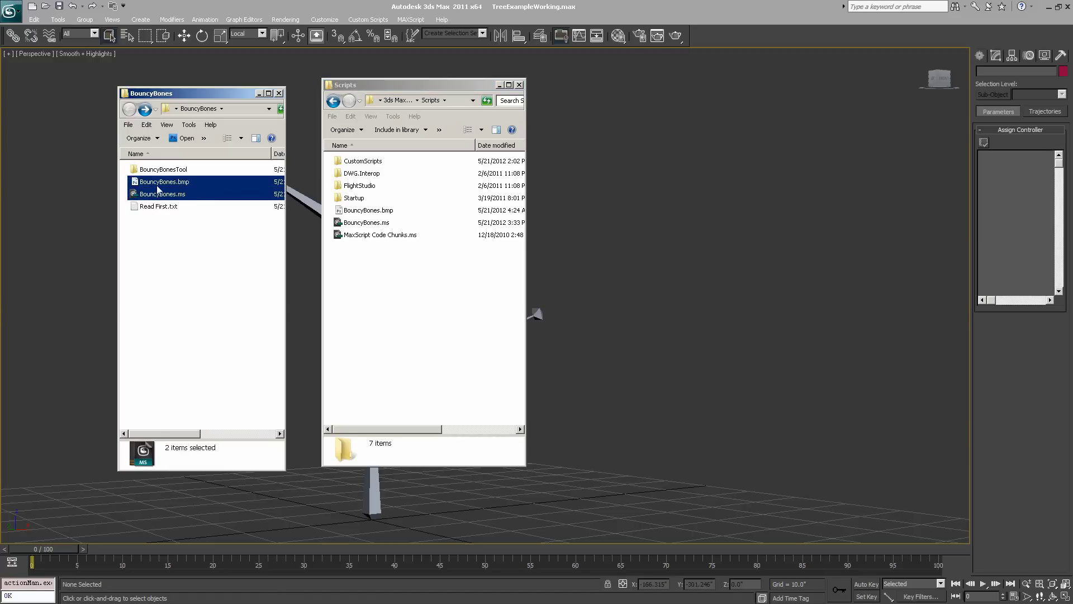
pyautogui.moveTo(161, 186); pyautogui.dragTo(395, 261)
# - Browse the BouncyBonesTool folder's SpringDummy.max scene, then return to the BouncyBones folder
pyautogui.moveTo(1019, 212); pyautogui.dragTo(489, 86)
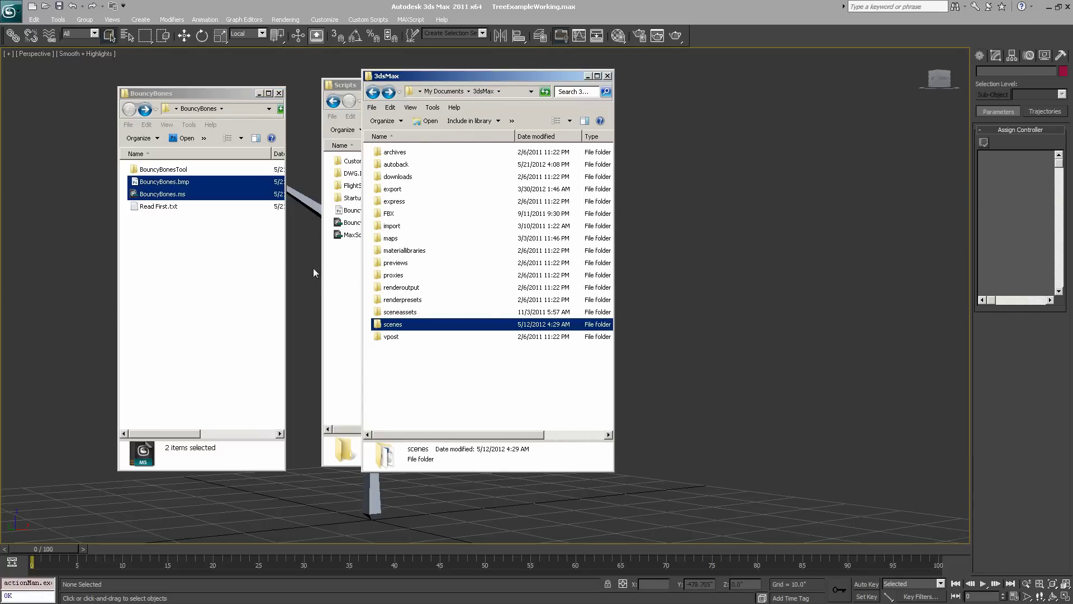
pyautogui.click(166, 170)
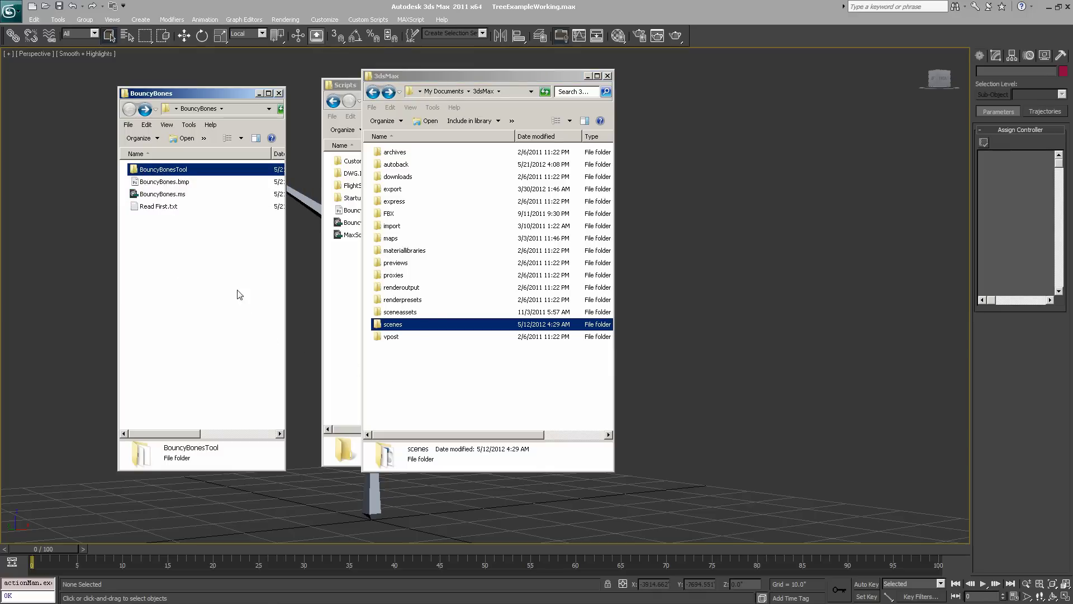
pyautogui.doubleClick(165, 171)
pyautogui.click(154, 186)
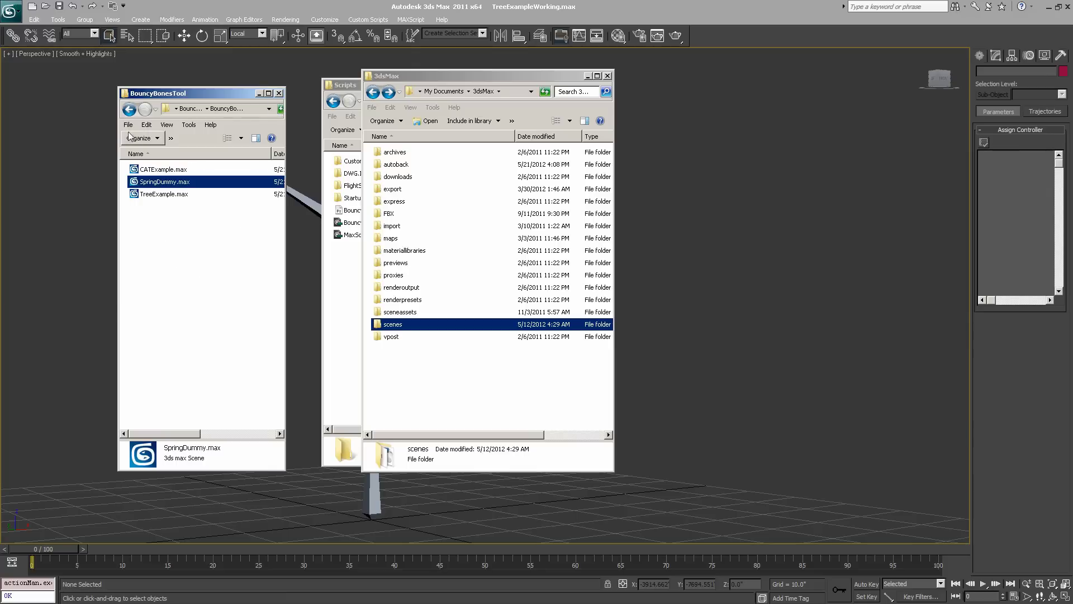
pyautogui.click(129, 108)
# - Close the 3dsMax documents and Scripts windows, keeping only BouncyBones open
pyautogui.moveTo(451, 78); pyautogui.dragTo(1072, 219)
pyautogui.click(442, 87)
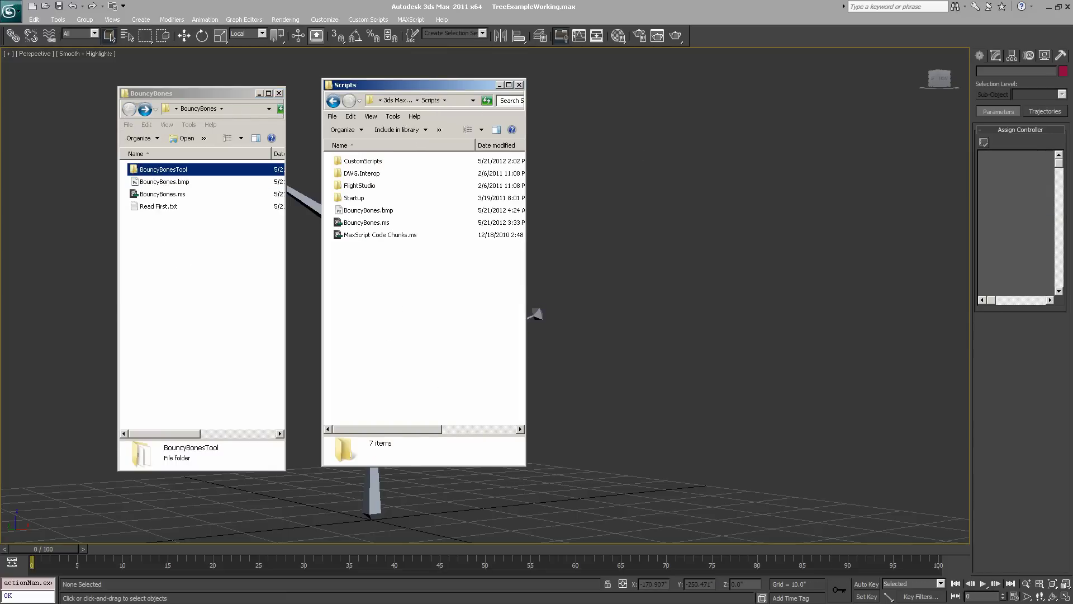
pyautogui.click(519, 84)
pyautogui.moveTo(220, 98); pyautogui.dragTo(775, 114)
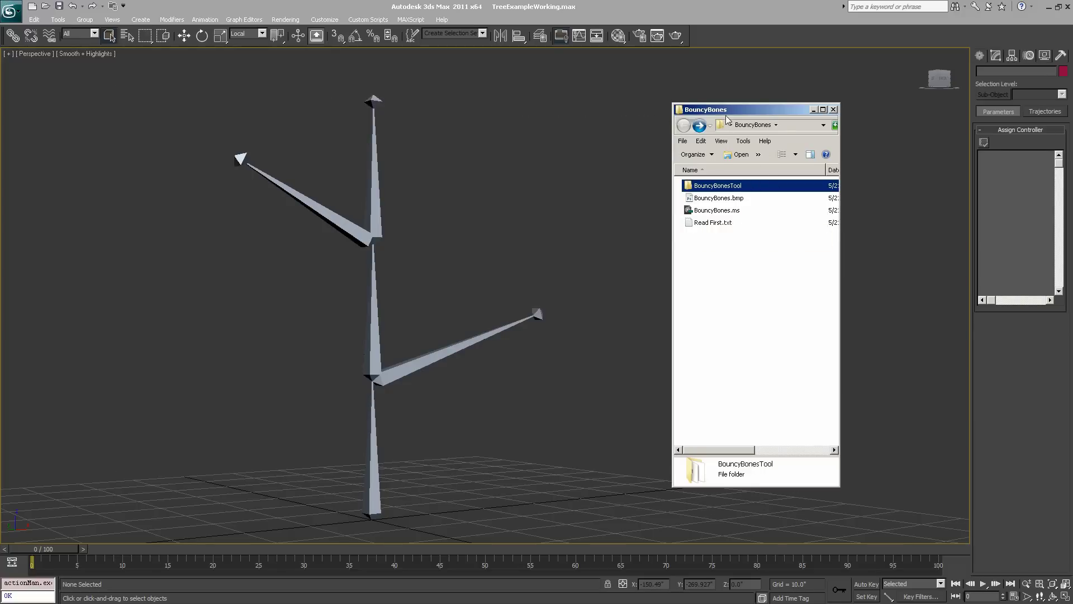
# - Show dropping BouncyBones.ms onto the scene, then close the BouncyBones Explorer window
pyautogui.moveTo(729, 116); pyautogui.dragTo(745, 114)
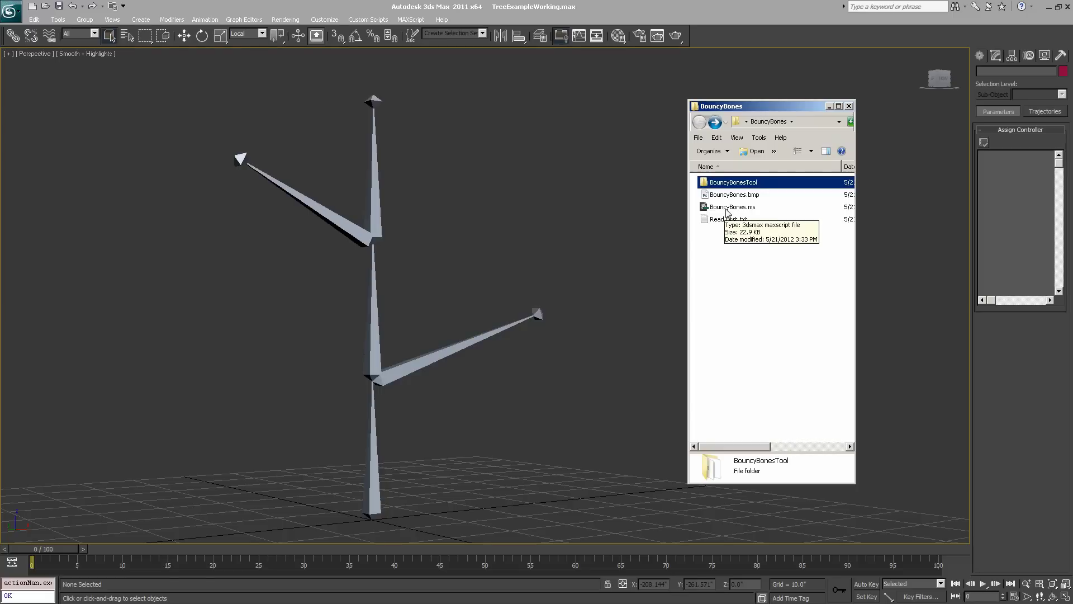
pyautogui.moveTo(727, 211)
pyautogui.mouseDown()
pyautogui.moveTo(648, 240)
pyautogui.moveTo(581, 243)
pyautogui.moveTo(725, 218)
pyautogui.mouseUp()
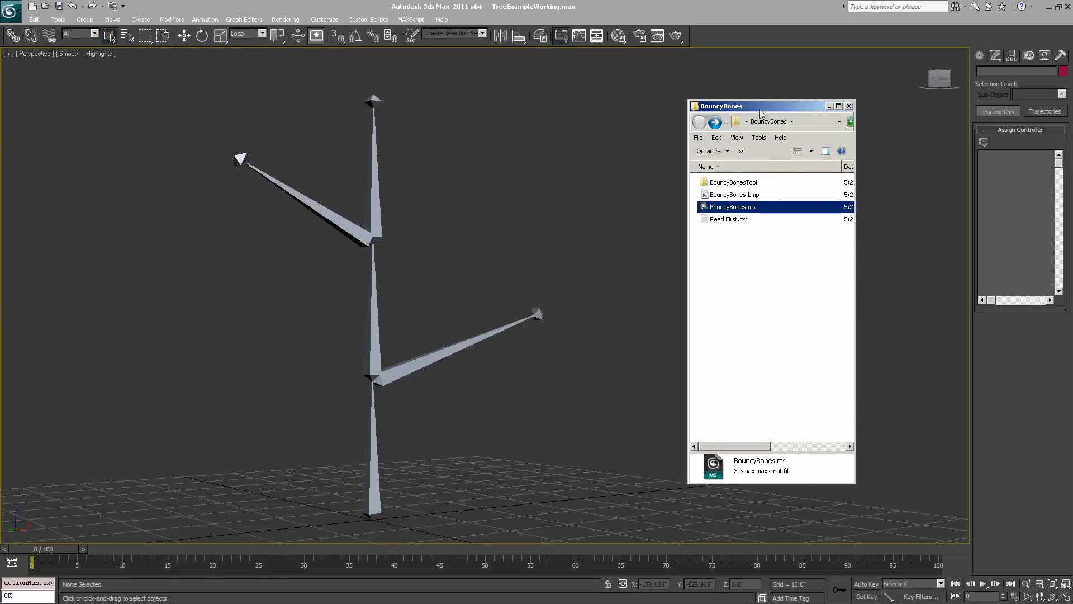
pyautogui.click(604, 283)
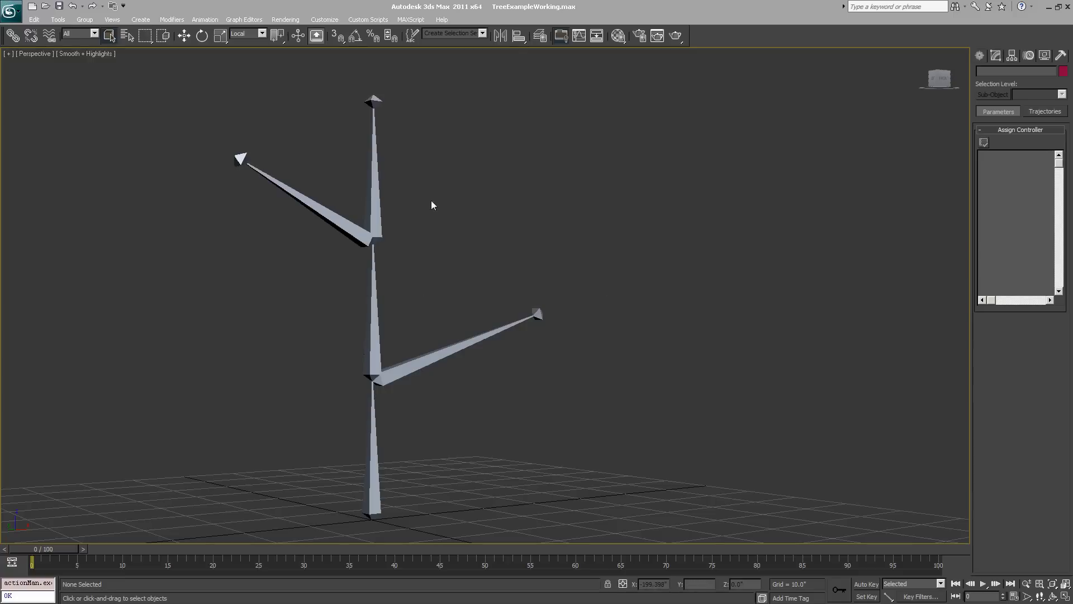
# - Open BouncyBones.ms from the Scripts folder via MAXScript > Open Script
pyautogui.click(412, 20)
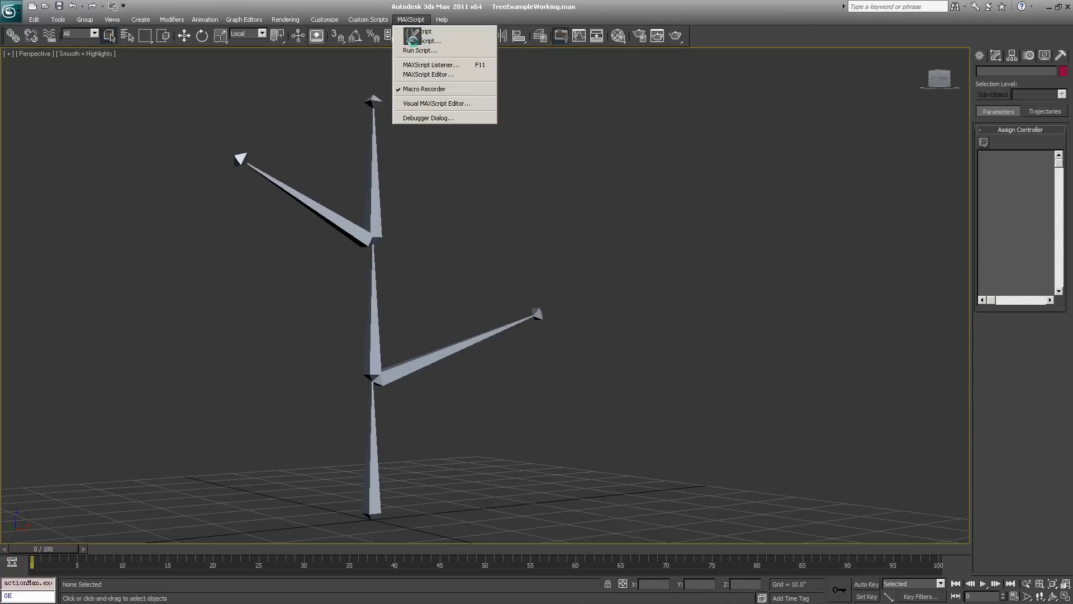
pyautogui.click(420, 40)
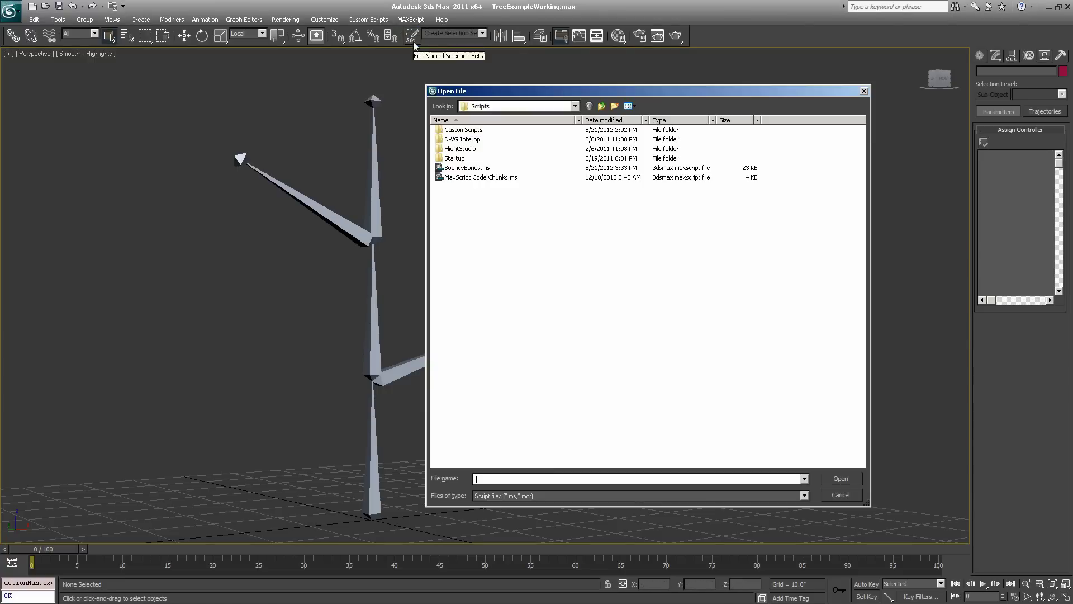
pyautogui.click(461, 169)
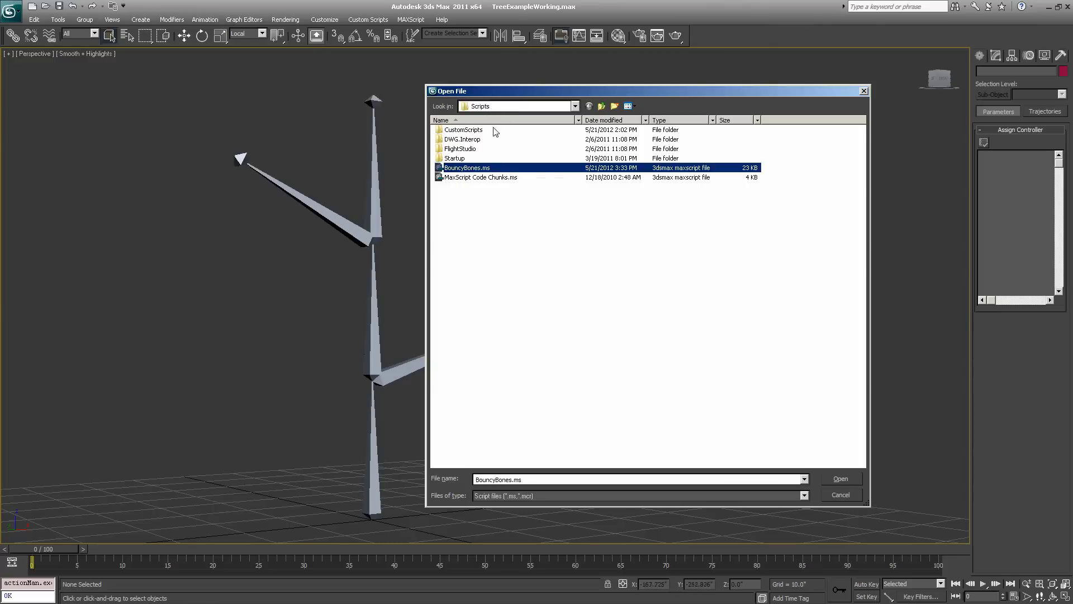
pyautogui.click(842, 479)
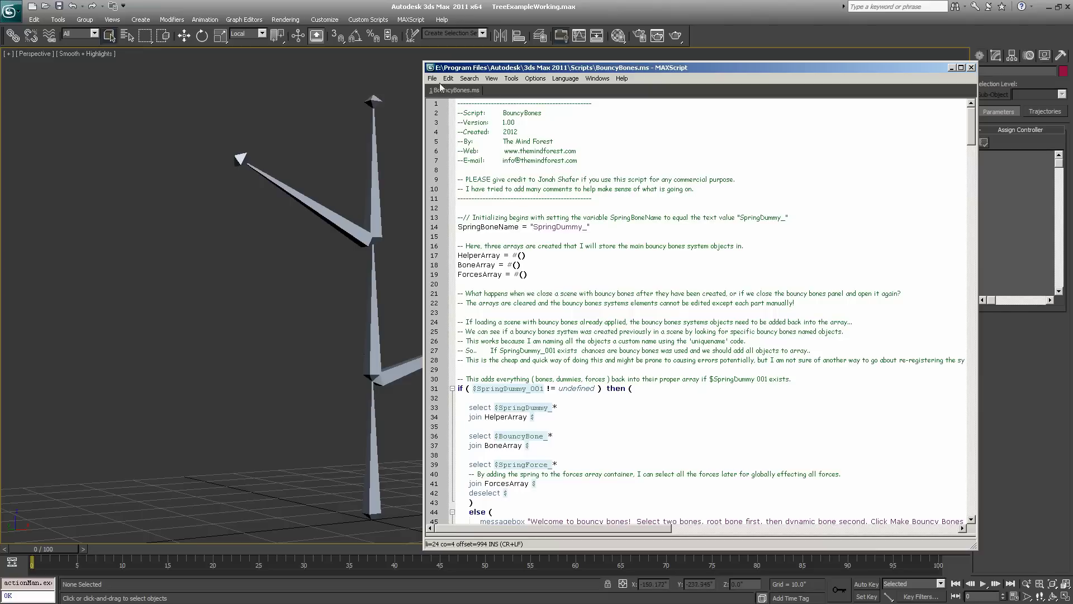
# - Insert blank lines above the 'This adds everything' comment at line 30
pyautogui.moveTo(598, 65); pyautogui.dragTo(589, 56)
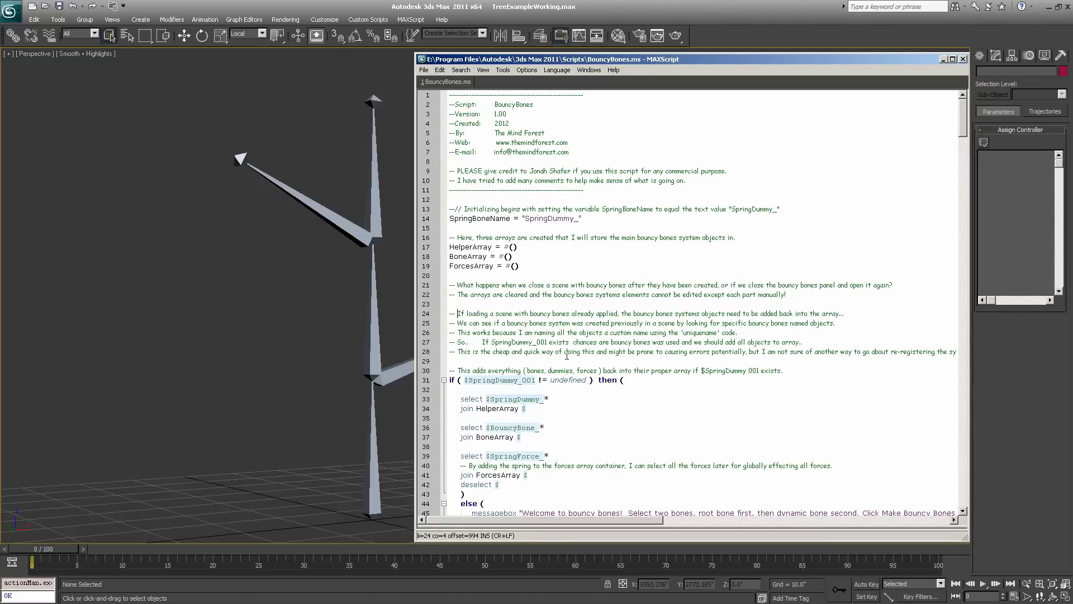
pyautogui.moveTo(963, 121); pyautogui.dragTo(962, 133)
pyautogui.moveTo(491, 209); pyautogui.dragTo(956, 209)
pyautogui.click(644, 209)
pyautogui.tripleClick(458, 208)
pyautogui.click(442, 218)
pyautogui.click(450, 209)
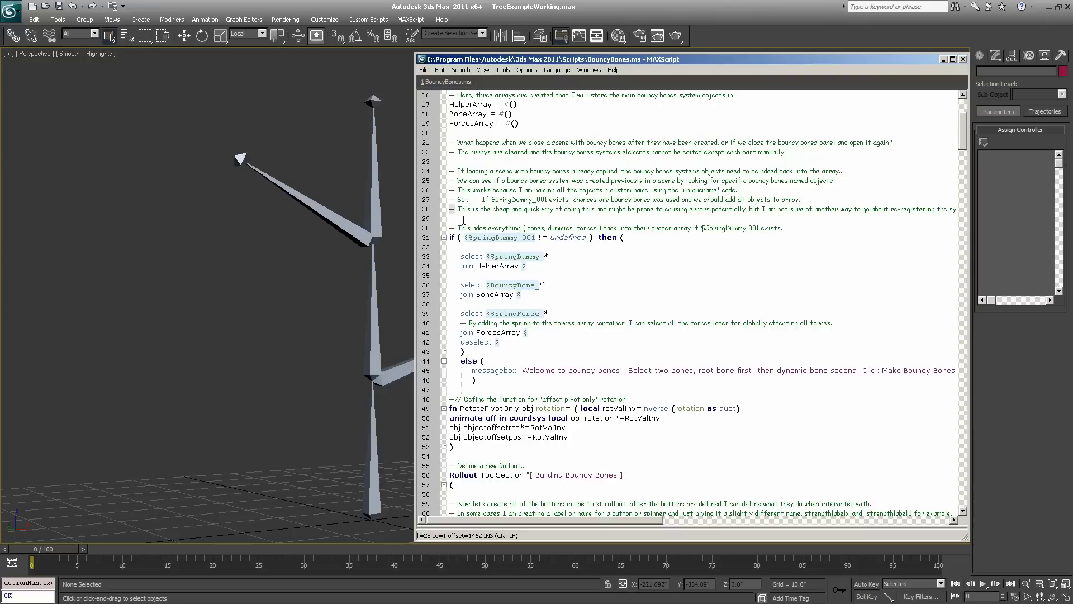
pyautogui.click(473, 229)
pyautogui.scroll(-4, 473, 228)
pyautogui.scroll(4, 456, 243)
pyautogui.click(462, 219)
pyautogui.press('Return')
pyautogui.press('Return')
# - Add a test comment '--here is a new comment' on line 30, then delete it
pyautogui.click(458, 232)
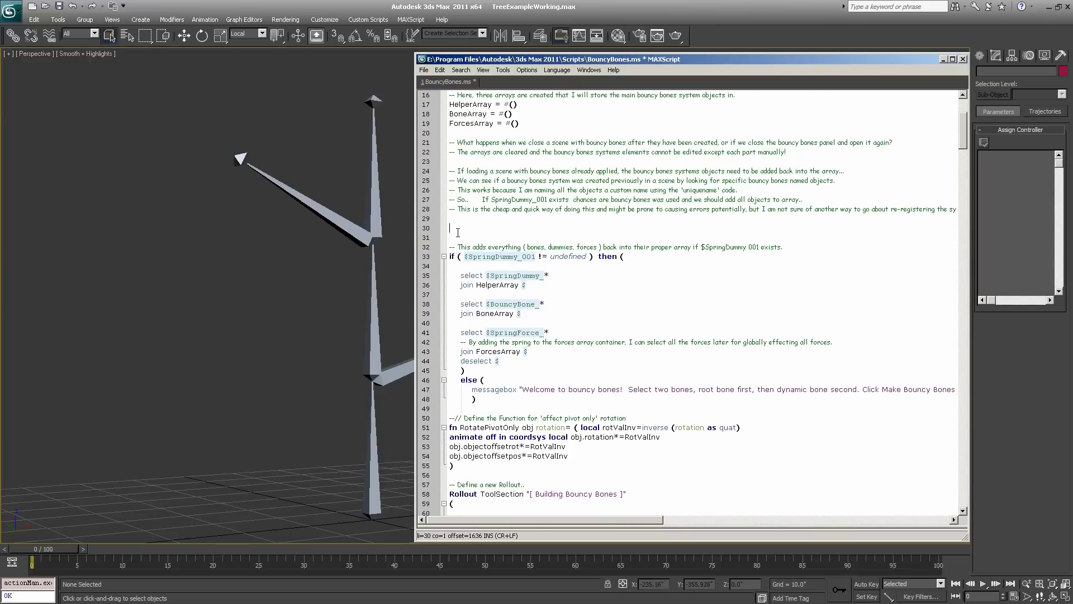
pyautogui.write('here is a new comment')
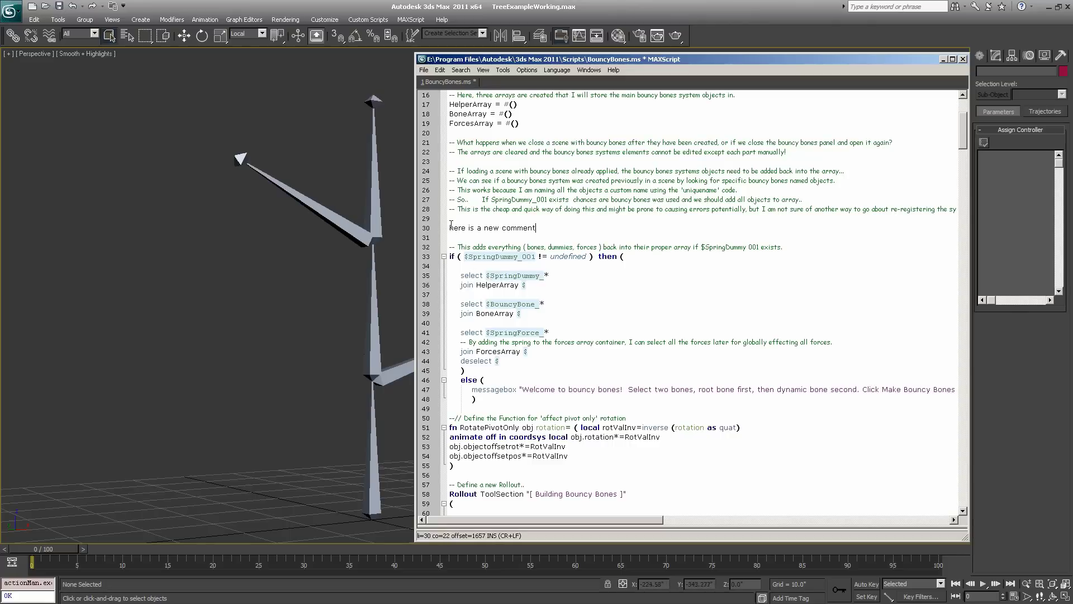
pyautogui.click(451, 227)
pyautogui.write('--')
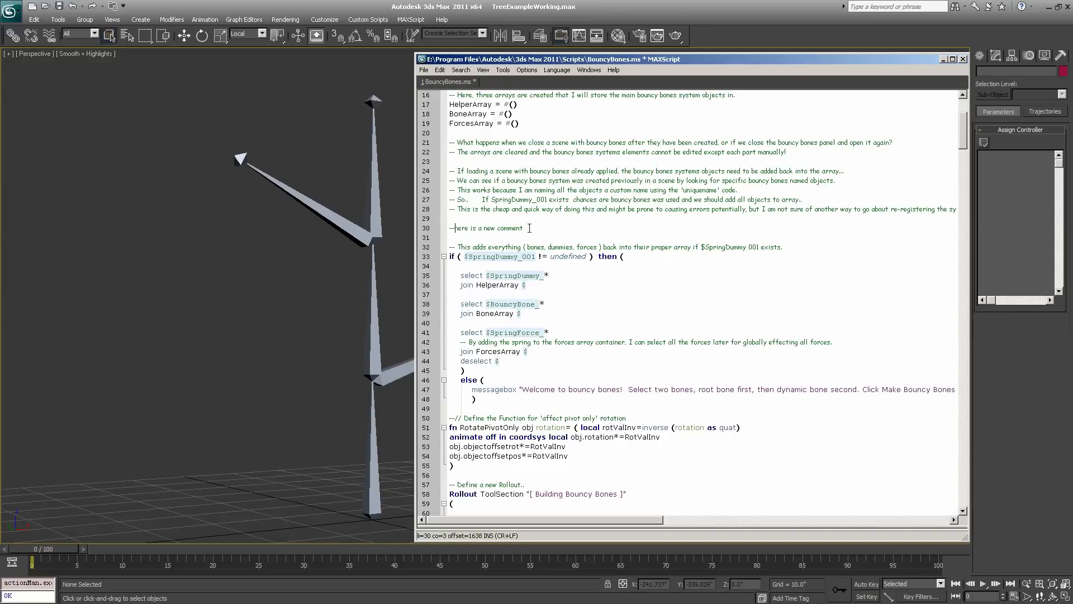
pyautogui.moveTo(530, 228); pyautogui.dragTo(449, 228)
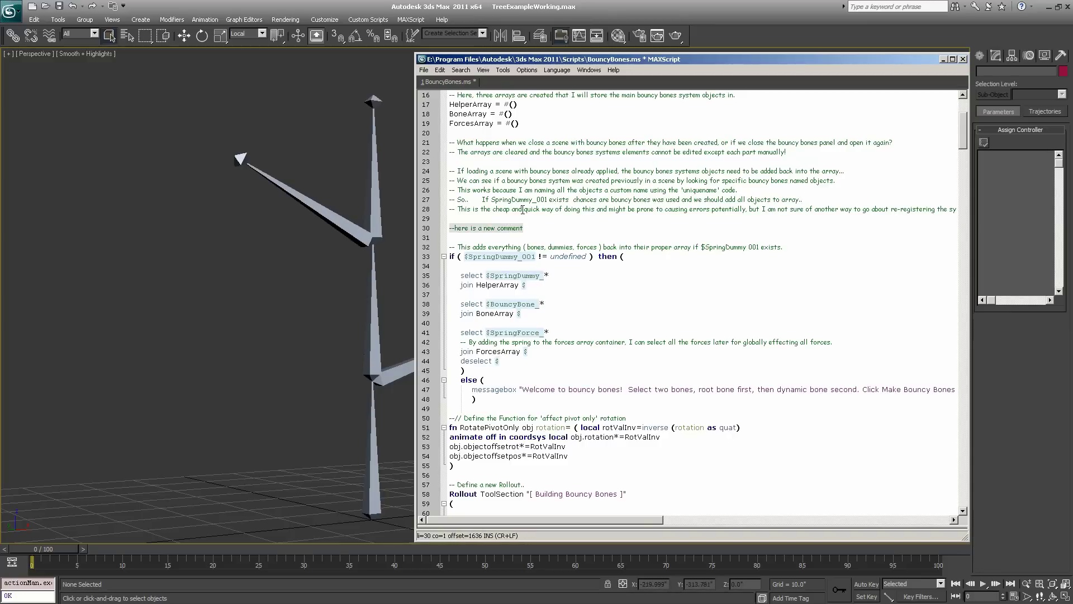
pyautogui.press('Delete')
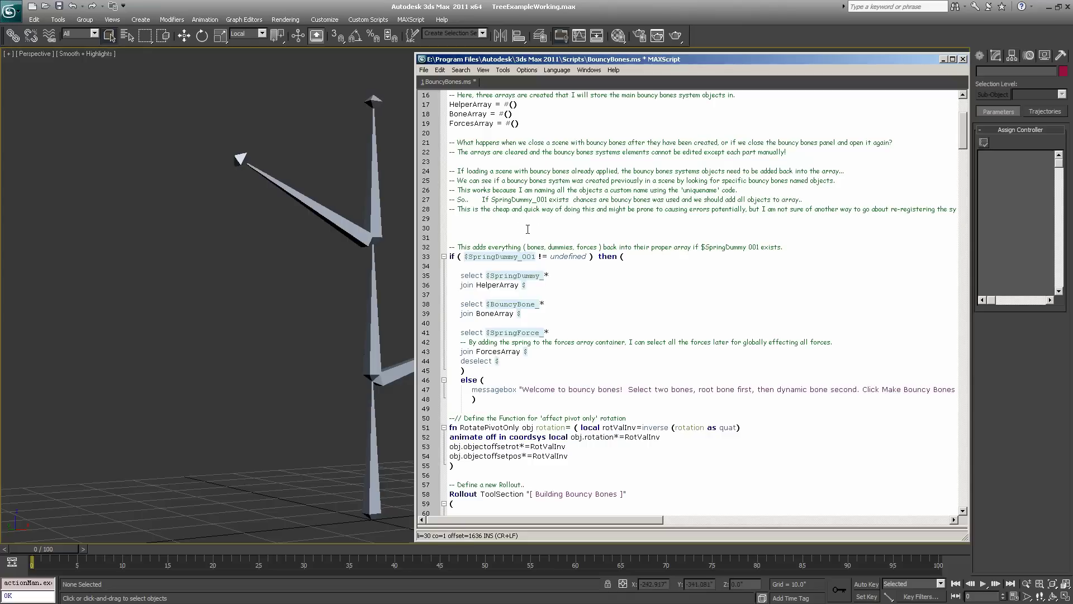
# - Shift the script editor right and bring up its Tools menu
pyautogui.scroll(5, 514, 234)
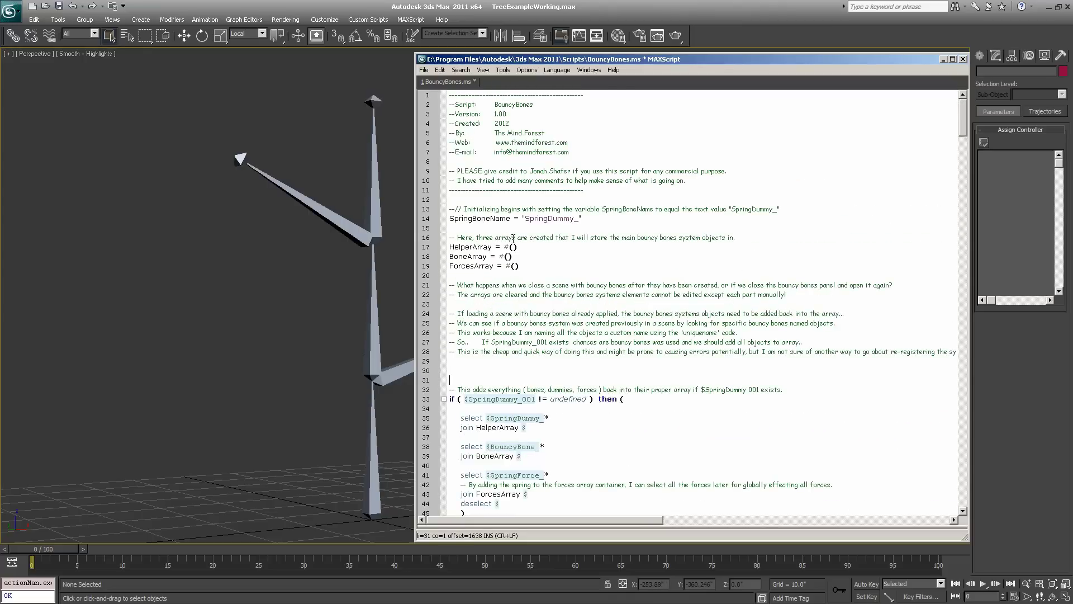
pyautogui.moveTo(485, 60); pyautogui.dragTo(604, 70)
pyautogui.click(622, 75)
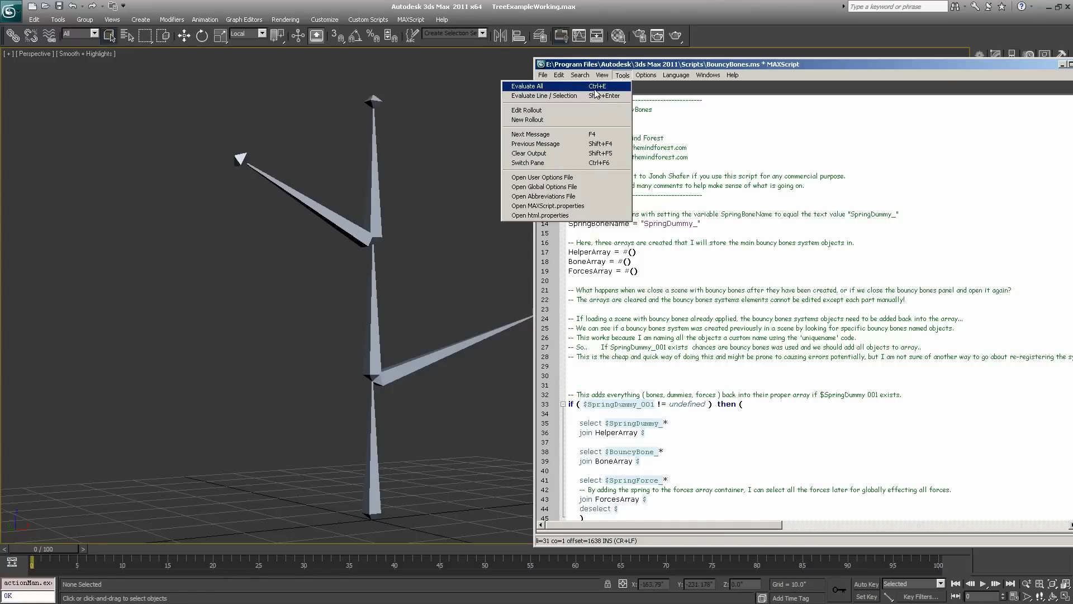
# - Evaluate All, minimise the editor and move the 'No Bouncy Bones in scene!' message aside
pyautogui.click(691, 157)
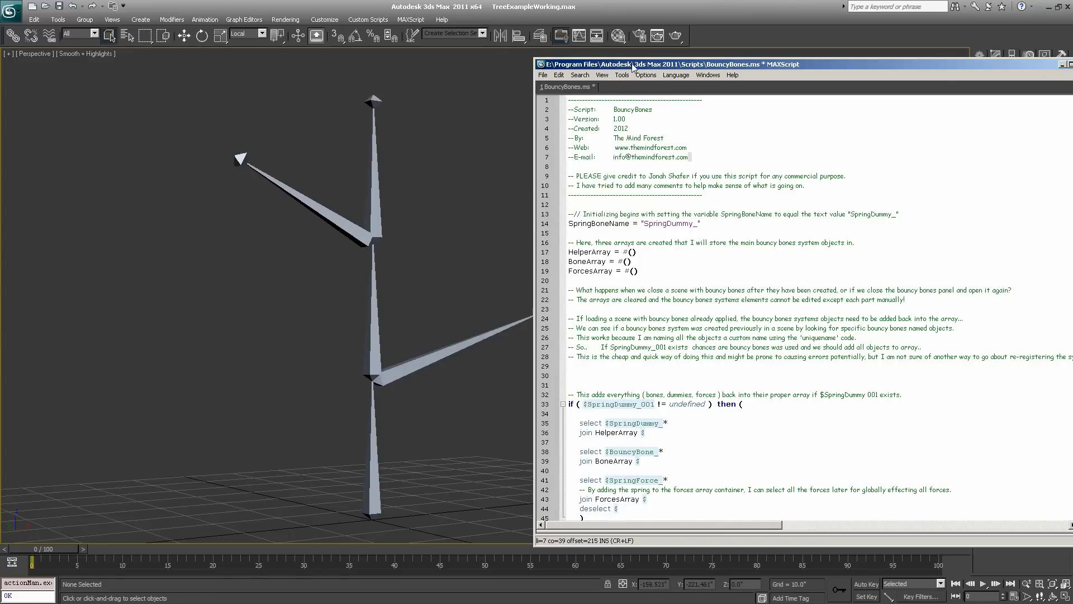
pyautogui.click(1062, 64)
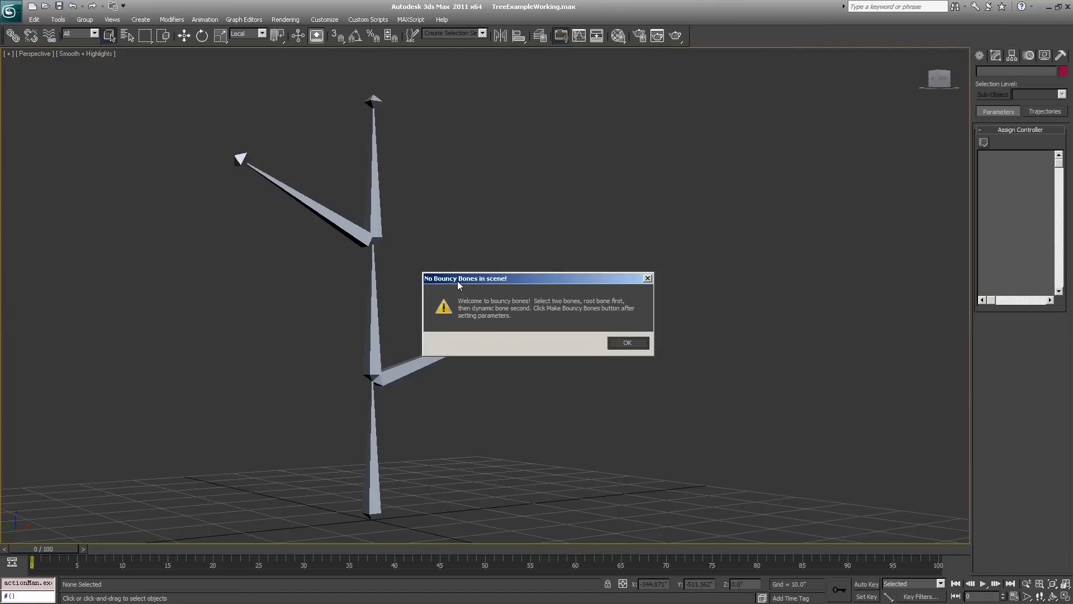
pyautogui.moveTo(458, 280); pyautogui.dragTo(445, 224)
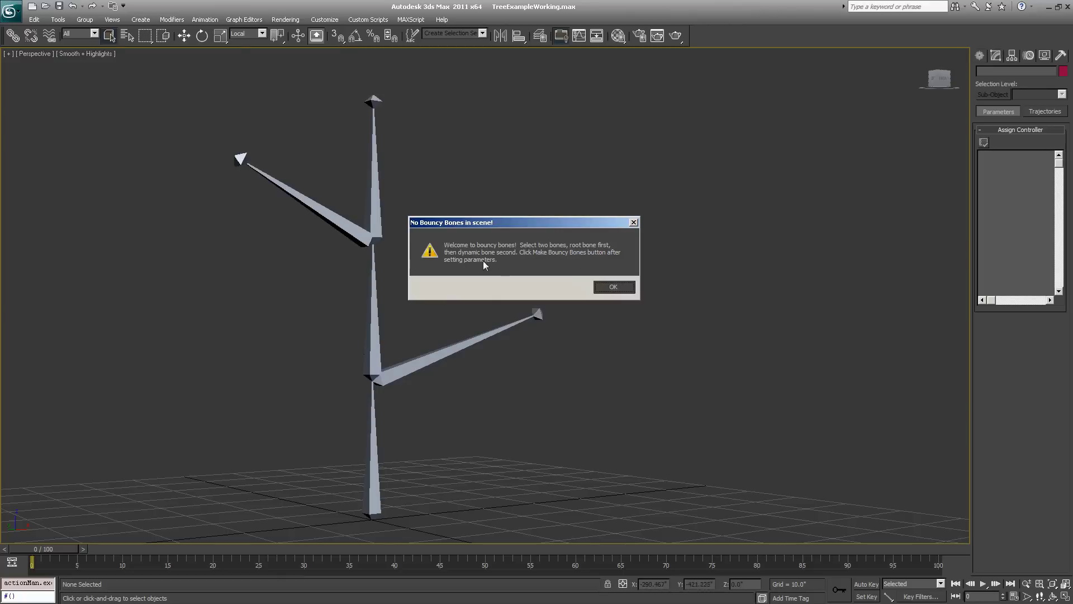
# - Dismiss the 'No Bouncy Bones in scene!' message and place the toolkit beside the bone tree
pyautogui.click(614, 286)
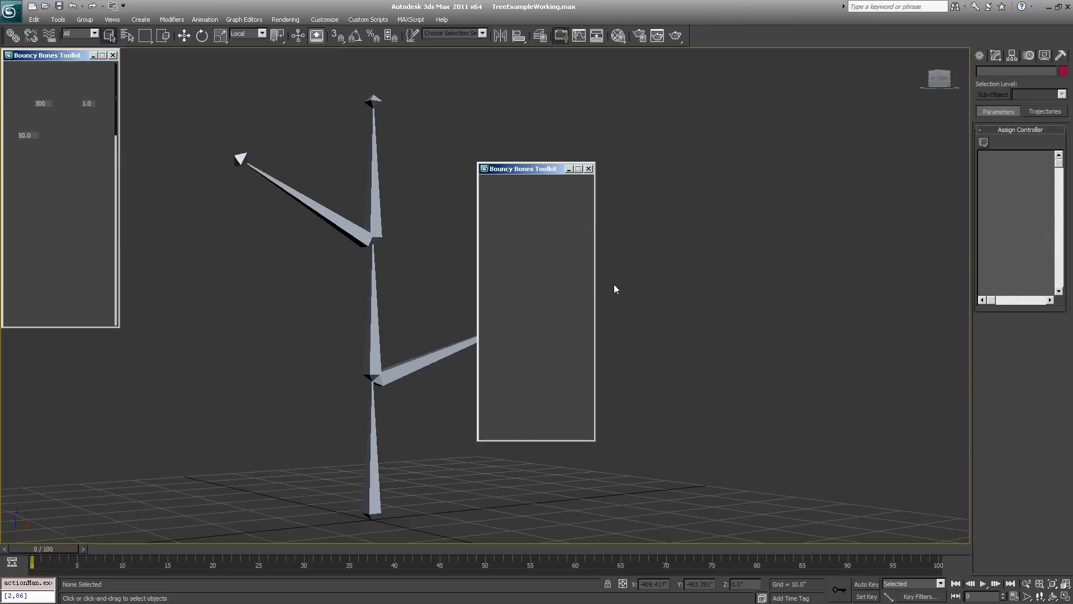
pyautogui.moveTo(68, 58); pyautogui.dragTo(602, 200)
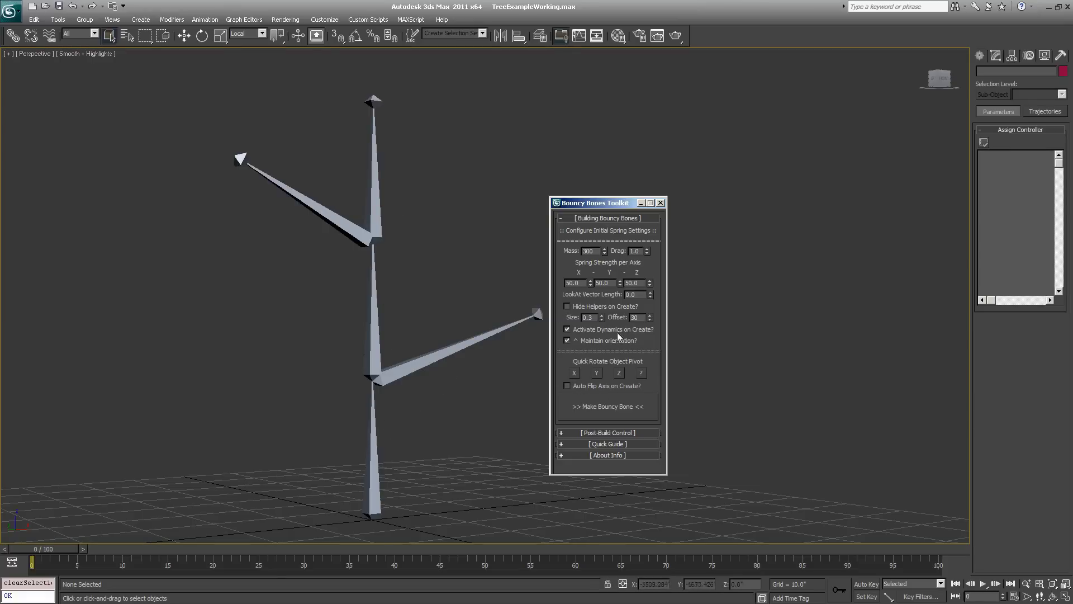
# - Make the two trunk bone pairs bouncy with Make Bouncy Bone
pyautogui.click(372, 427)
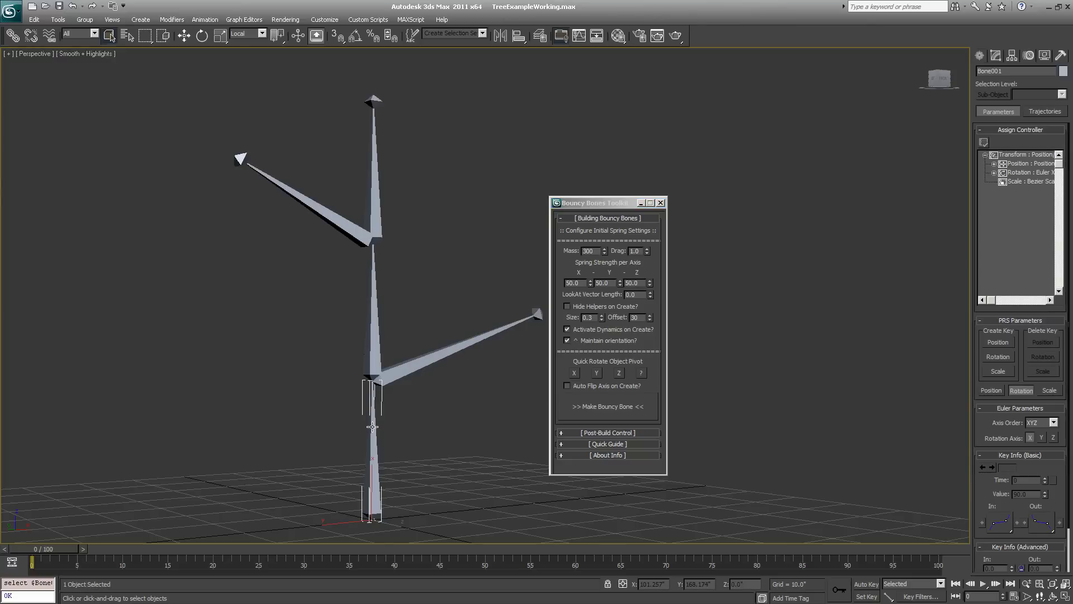
pyautogui.keyDown('ctrl'); pyautogui.click(376, 325); pyautogui.keyUp('ctrl')
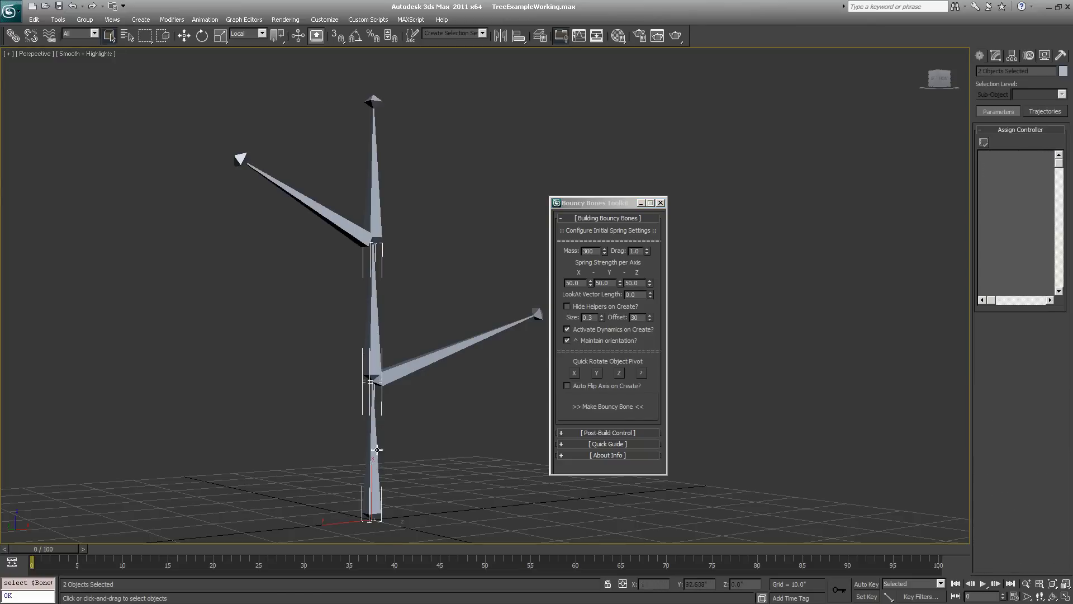
pyautogui.click(599, 405)
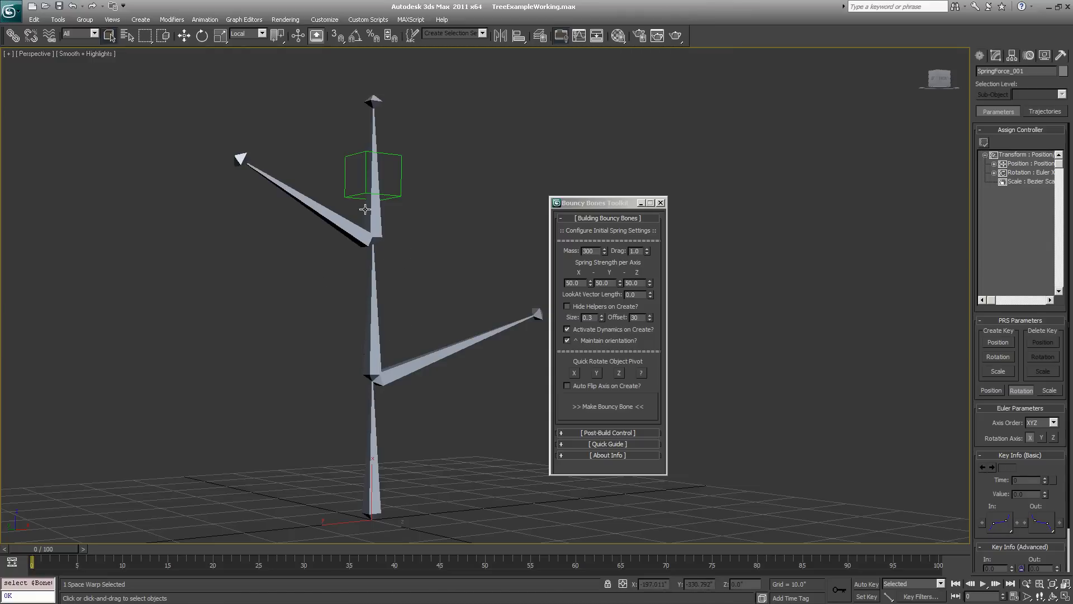
pyautogui.click(373, 328)
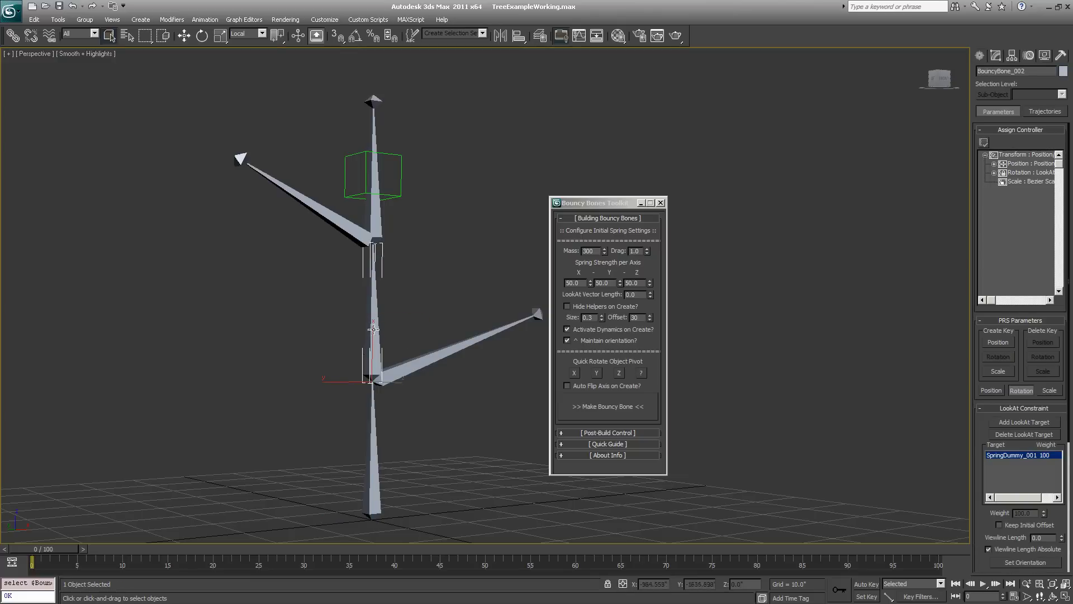
pyautogui.keyDown('ctrl'); pyautogui.click(379, 217); pyautogui.keyUp('ctrl')
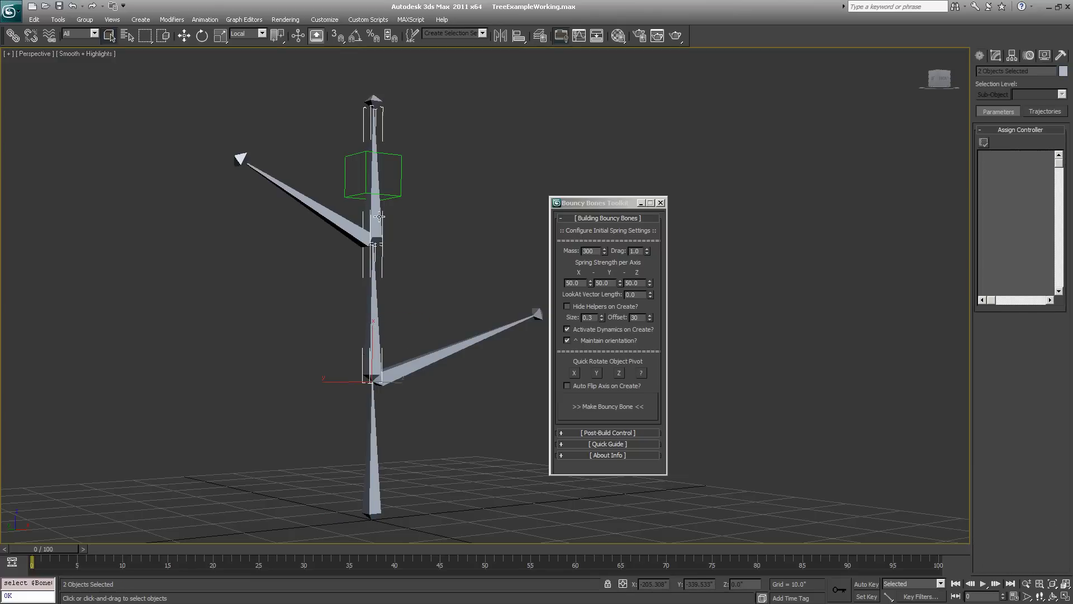
pyautogui.click(605, 407)
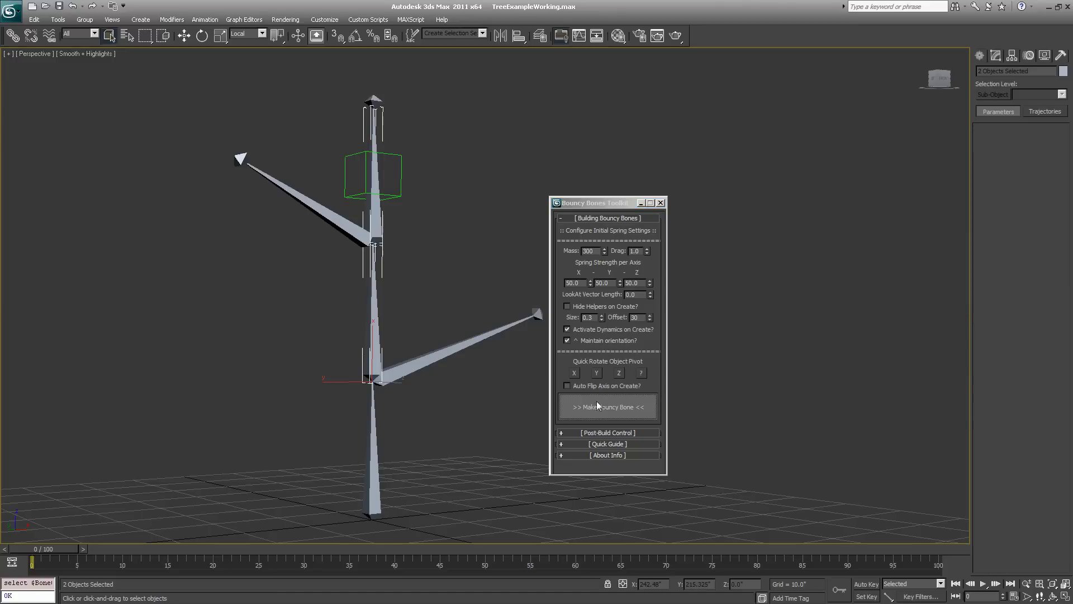
# - Make the right and upper-left branch bones bouncy, then zoom out to see the whole tree
pyautogui.click(373, 443)
pyautogui.keyDown('ctrl'); pyautogui.click(413, 369); pyautogui.keyUp('ctrl')
pyautogui.click(611, 412)
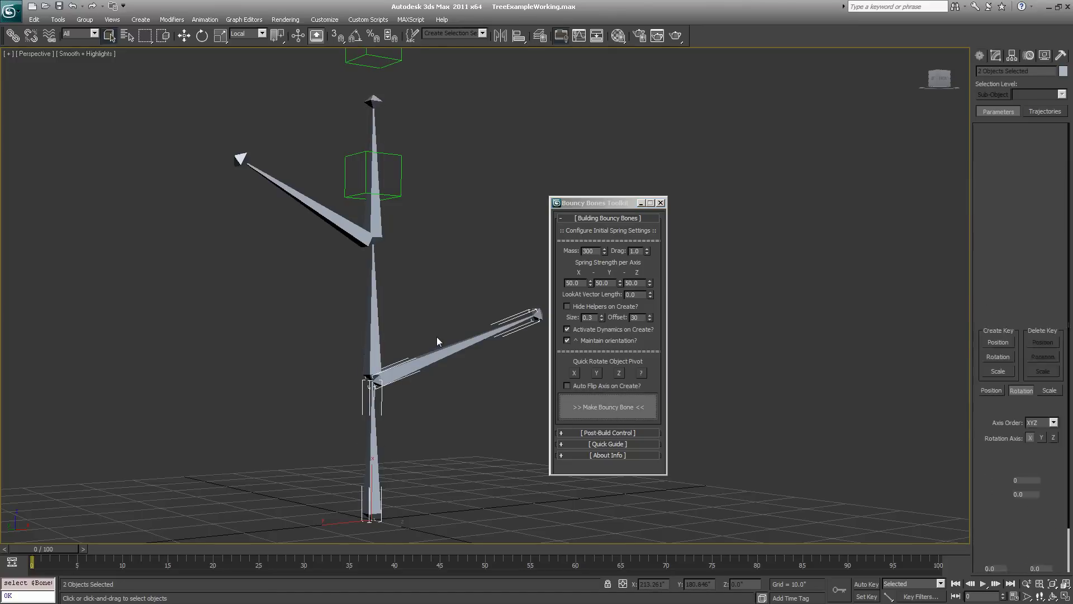
pyautogui.click(375, 310)
pyautogui.keyDown('ctrl'); pyautogui.click(342, 224); pyautogui.keyUp('ctrl')
pyautogui.click(572, 407)
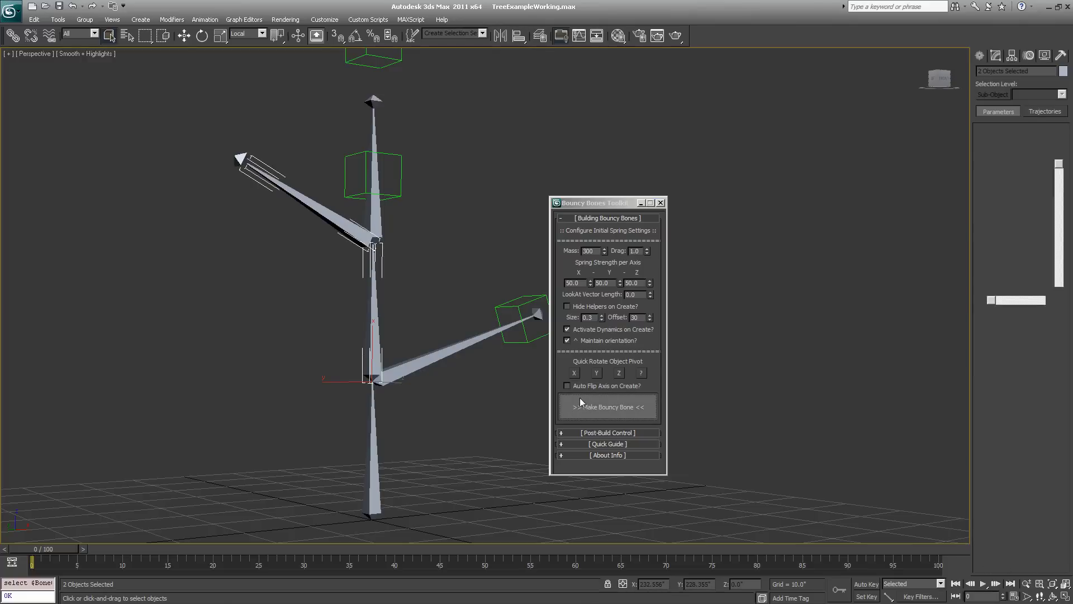
pyautogui.moveTo(447, 292); pyautogui.dragTo(330, 308, button='middle')
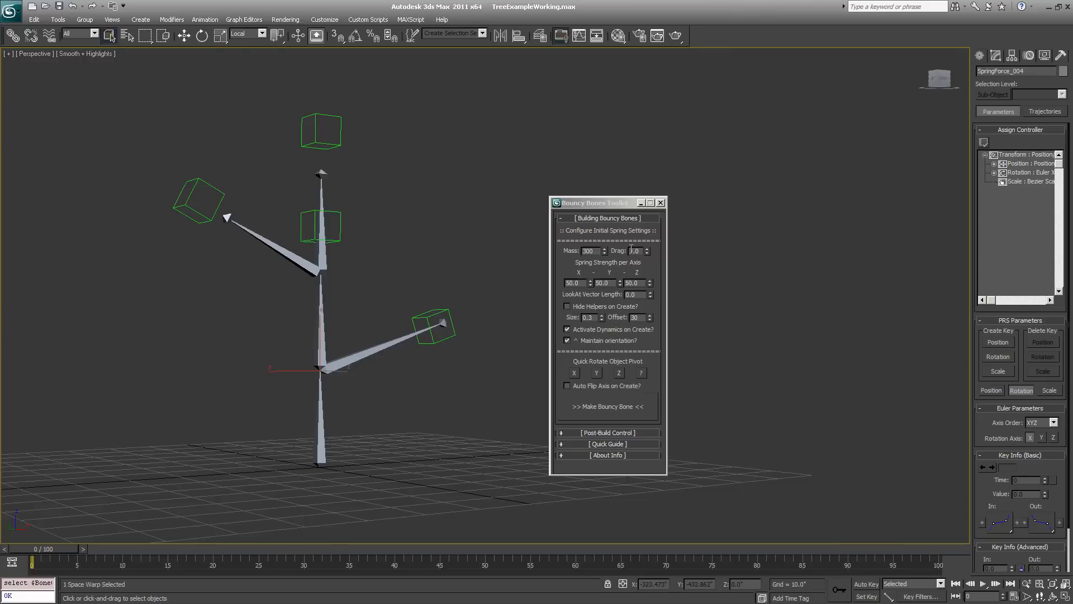
# - Switch to Move, check BouncyBone_005's scale controller, then select helper SpringDummy_001
pyautogui.click(488, 357)
pyautogui.press('w')
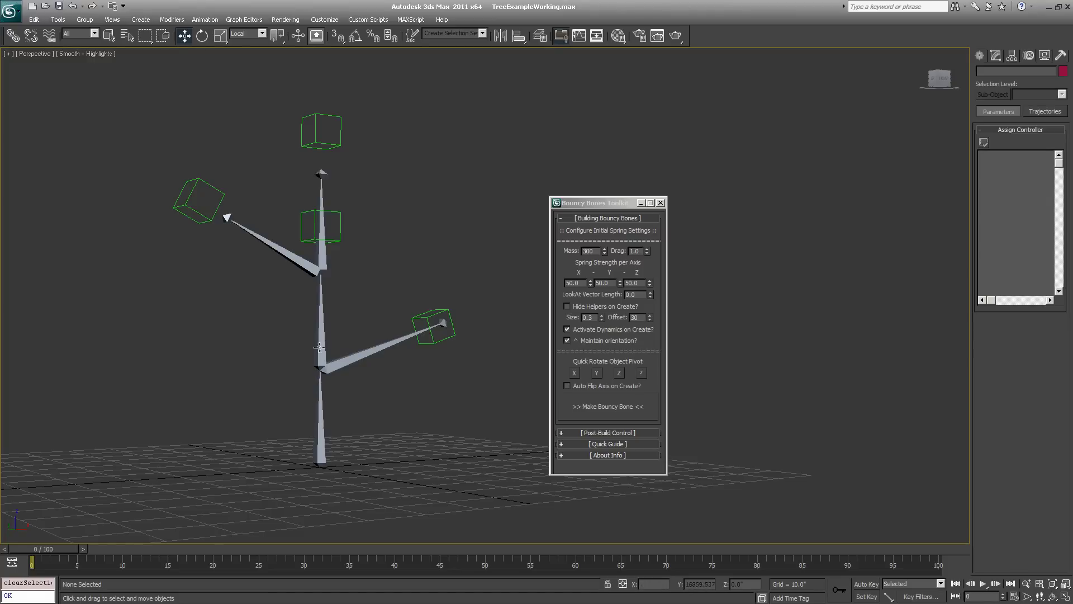
pyautogui.click(323, 430)
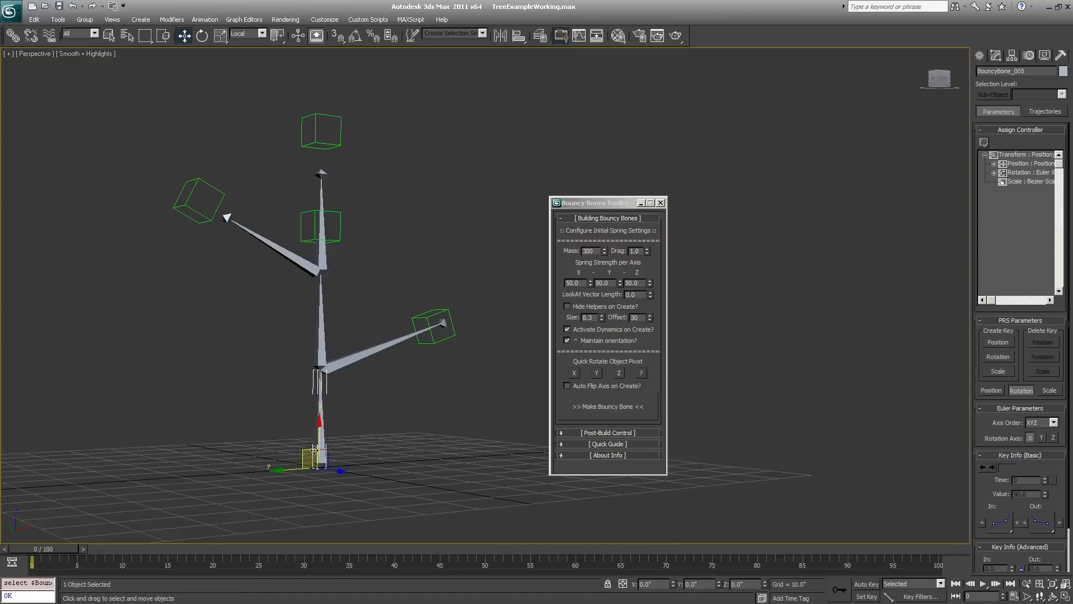
pyautogui.click(1024, 181)
pyautogui.click(830, 266)
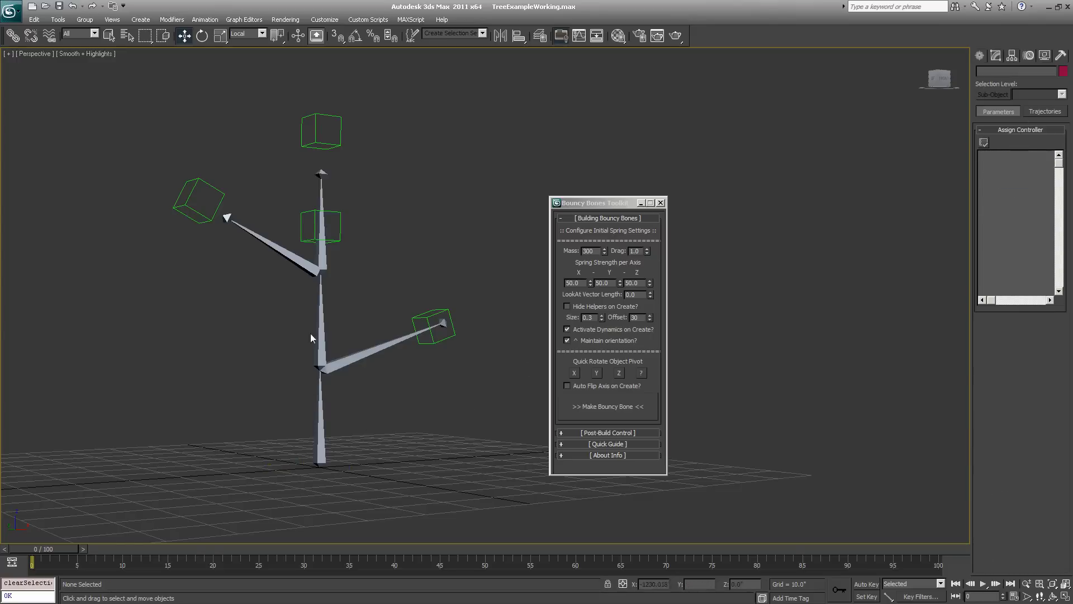
pyautogui.click(309, 240)
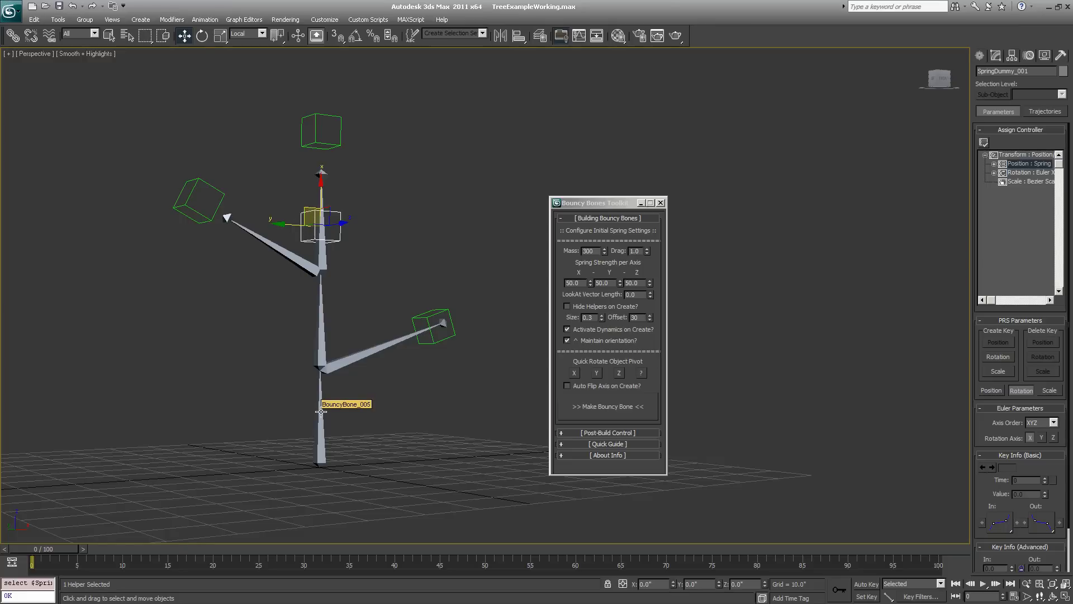
pyautogui.click(376, 413)
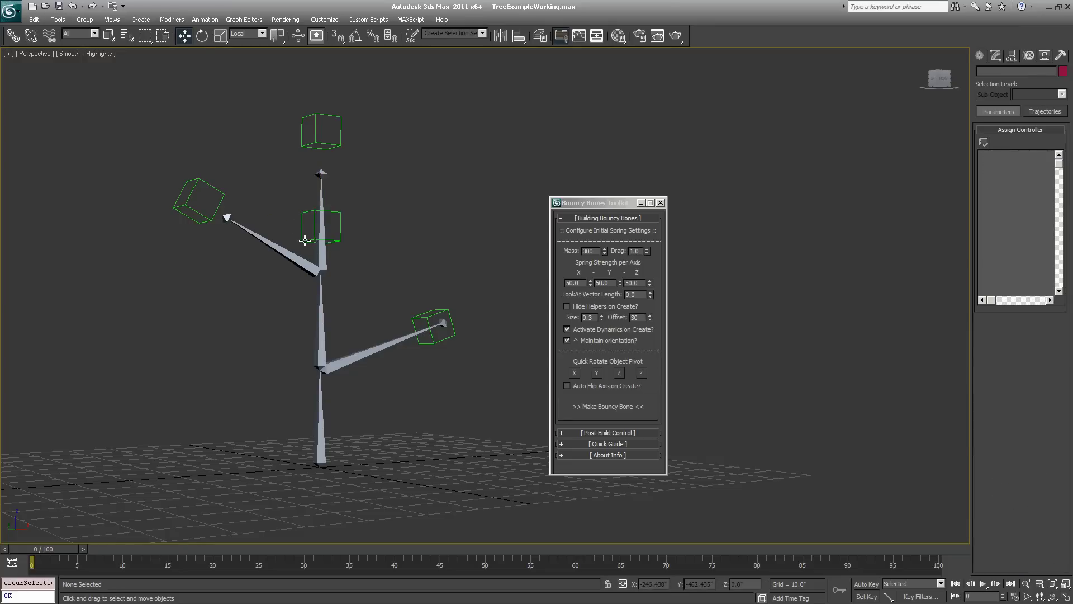
pyautogui.click(305, 240)
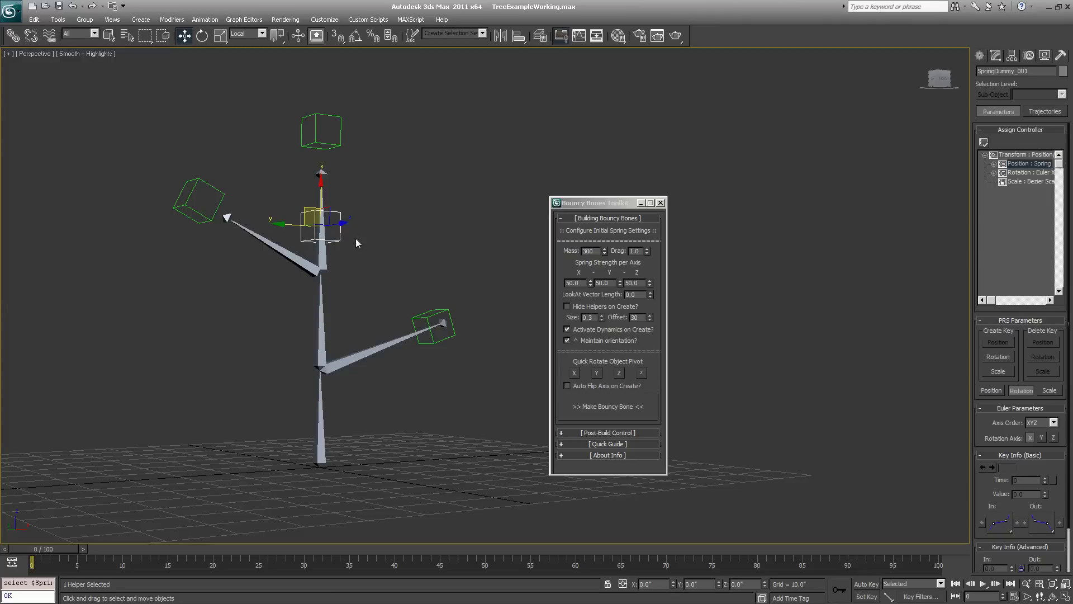
# - Open SpringDummy_001's Spring Properties beside the toolkit, inspect BouncyBone_007, then reselect the helper
pyautogui.doubleClick(1008, 163)
pyautogui.moveTo(1015, 158); pyautogui.dragTo(468, 108)
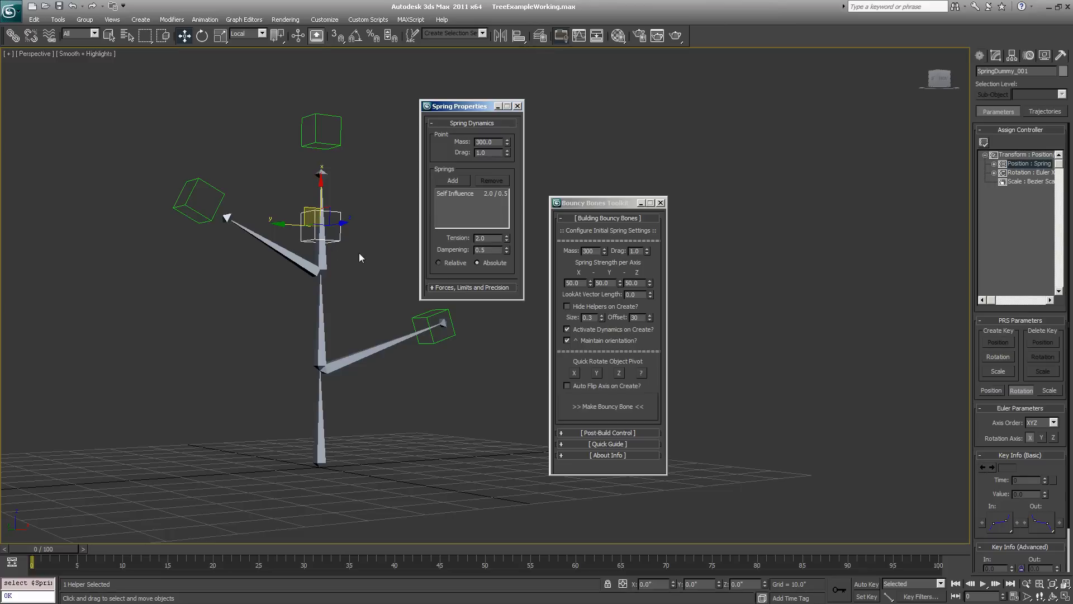
pyautogui.click(320, 345)
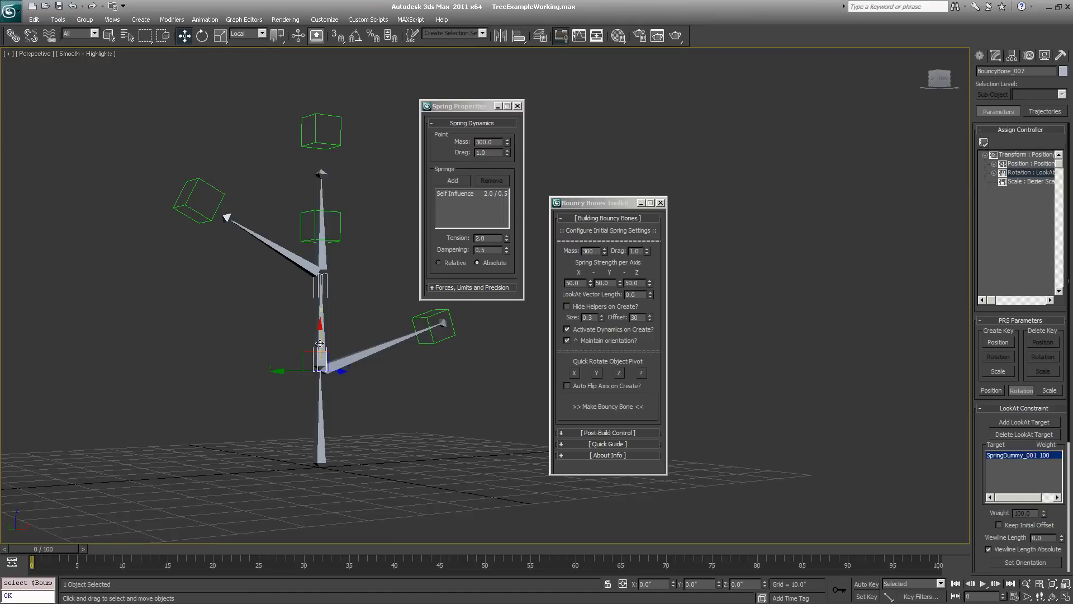
pyautogui.click(314, 228)
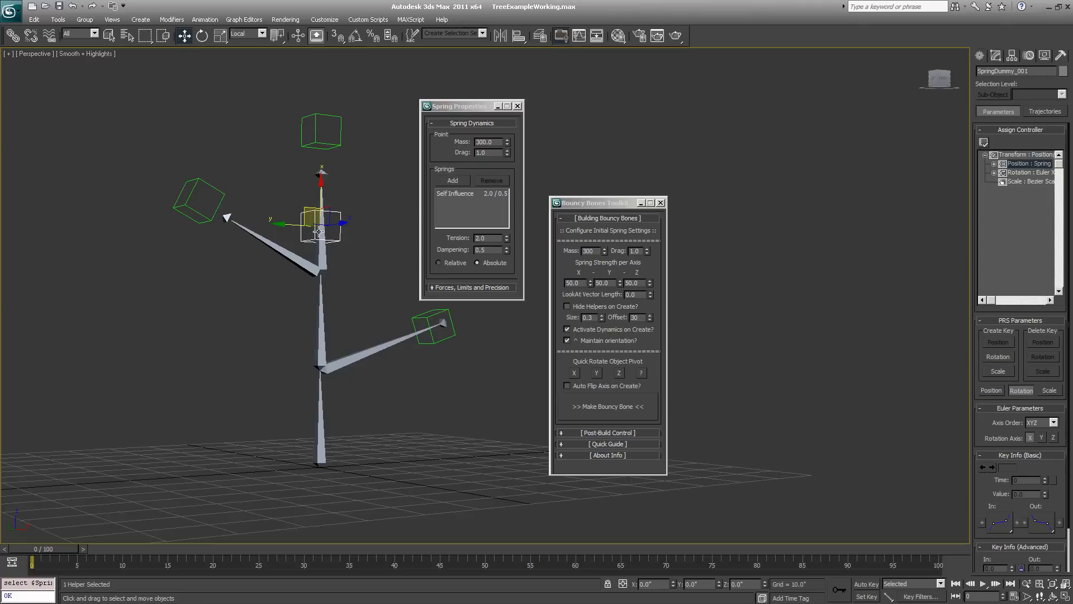
# - Drag SpringDummy_001 down-left to bend the tree and rotate BouncyBone_007 about 17 degrees
pyautogui.moveTo(307, 213); pyautogui.dragTo(258, 235)
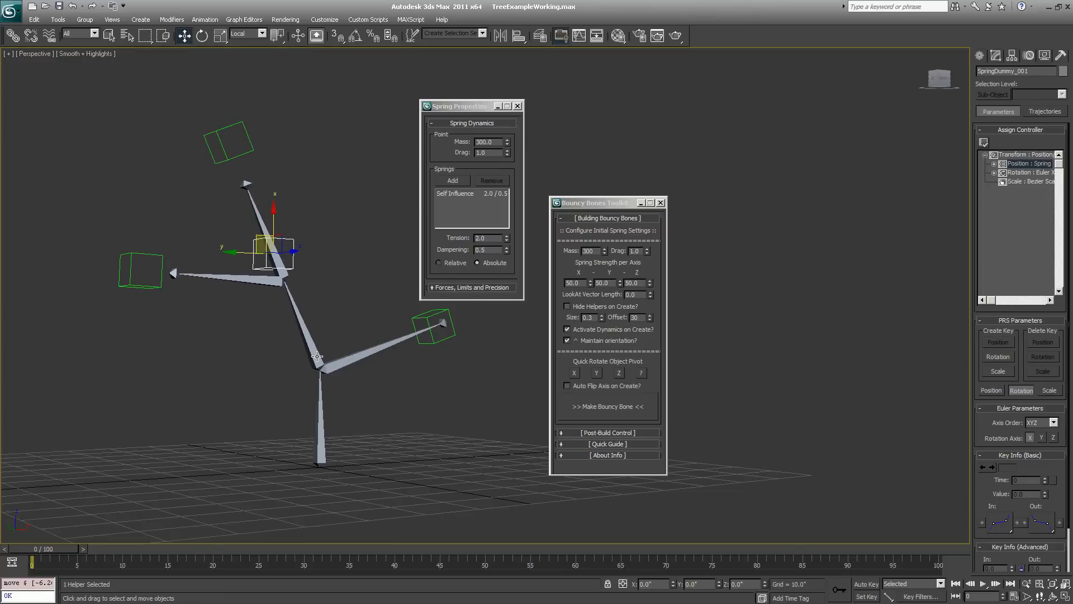
pyautogui.moveTo(262, 238); pyautogui.dragTo(237, 259)
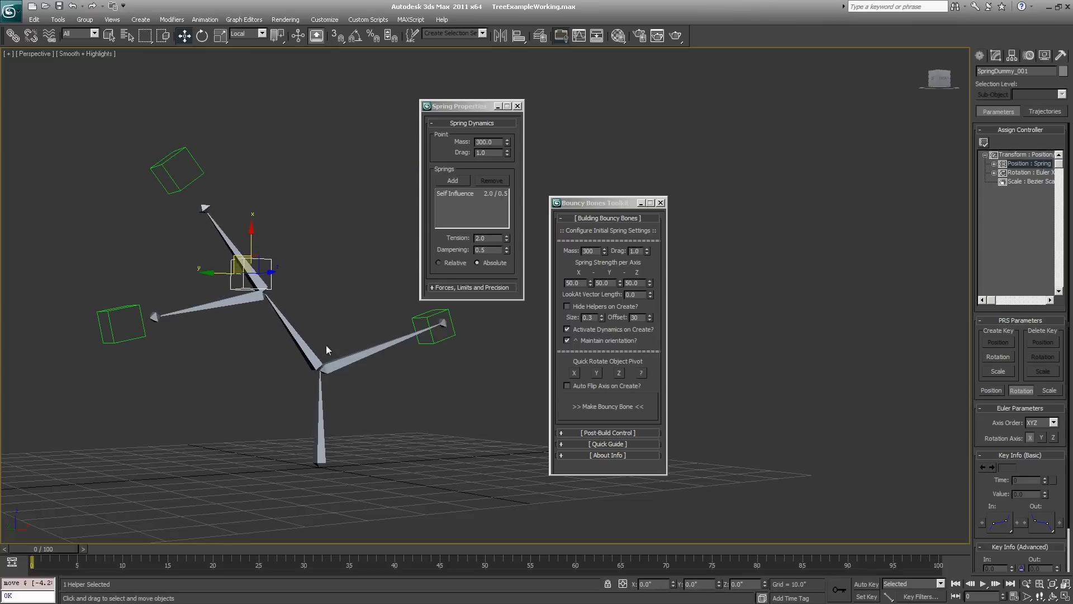
pyautogui.click(290, 326)
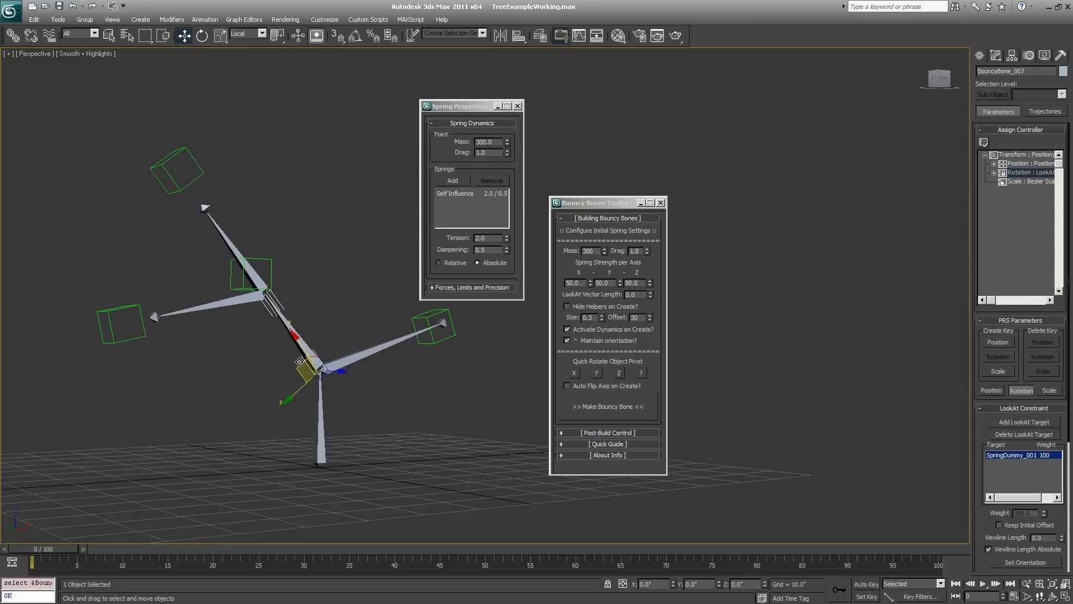
pyautogui.press('r')
pyautogui.press('e')
pyautogui.moveTo(290, 341); pyautogui.dragTo(299, 317)
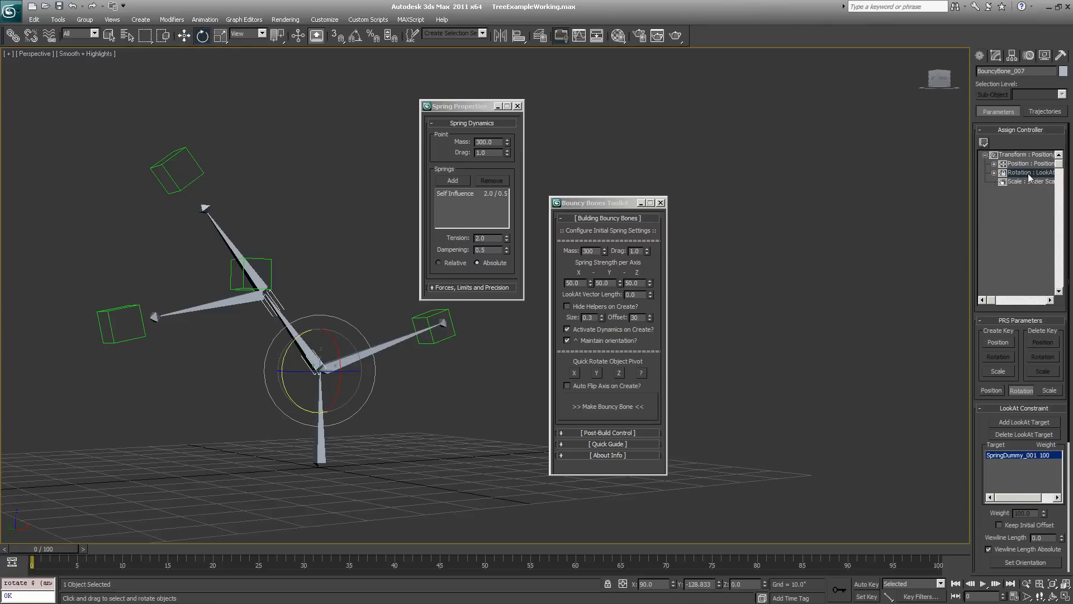
pyautogui.press('w')
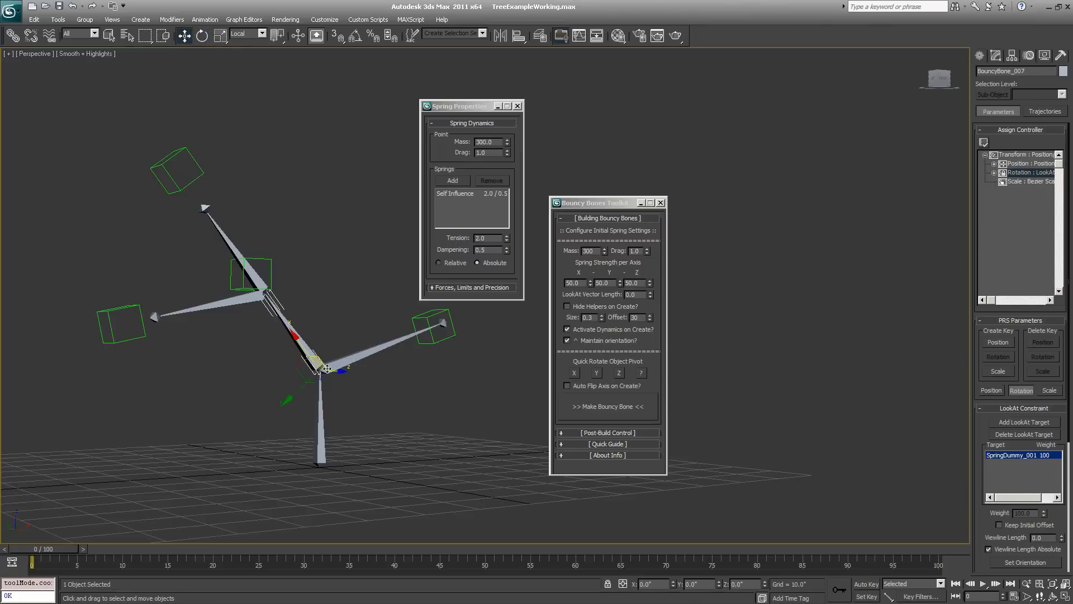
# - Move the right spring helper up and right so the branches follow
pyautogui.click(348, 363)
pyautogui.click(274, 287)
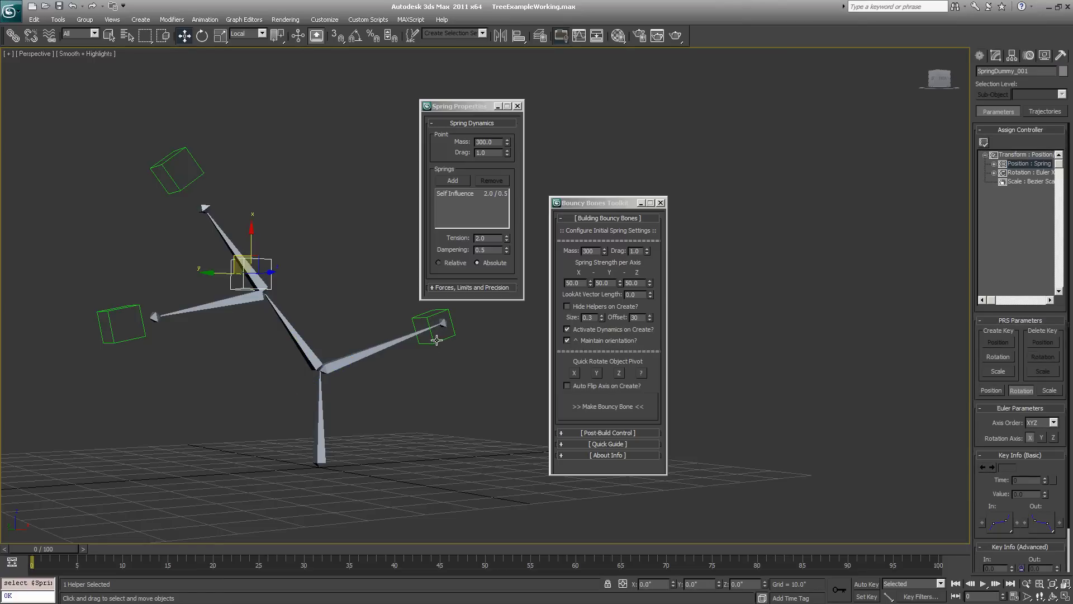
pyautogui.moveTo(239, 260); pyautogui.dragTo(302, 239)
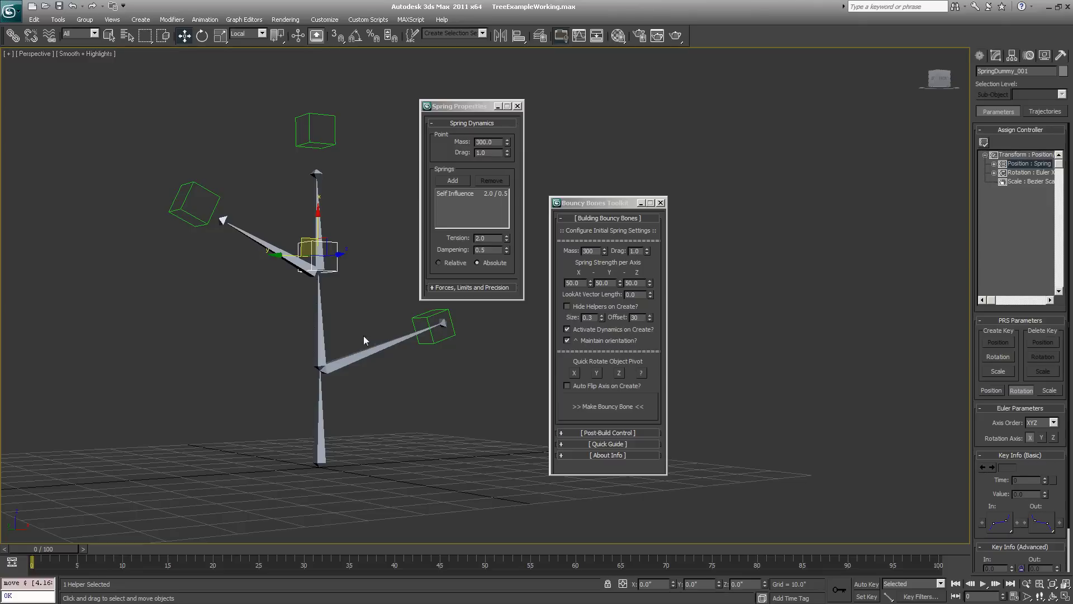
# - Move the top helper SpringDummy_002, left SpringDummy_004 and right SpringDummy_003 helpers
pyautogui.click(319, 144)
pyautogui.moveTo(316, 103); pyautogui.dragTo(319, 141)
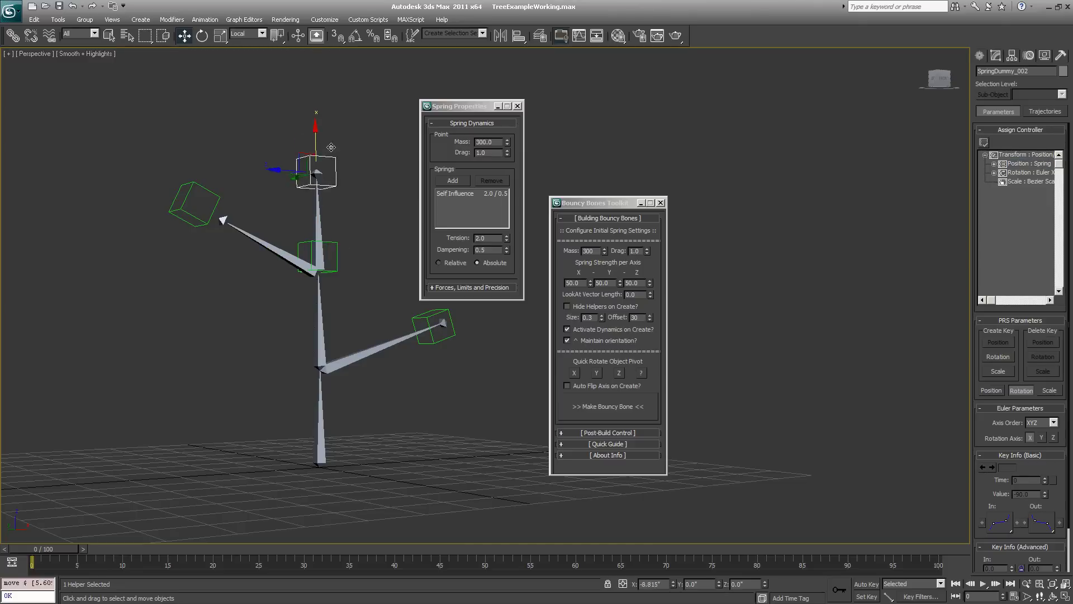
pyautogui.click(215, 205)
pyautogui.moveTo(167, 194); pyautogui.dragTo(237, 228)
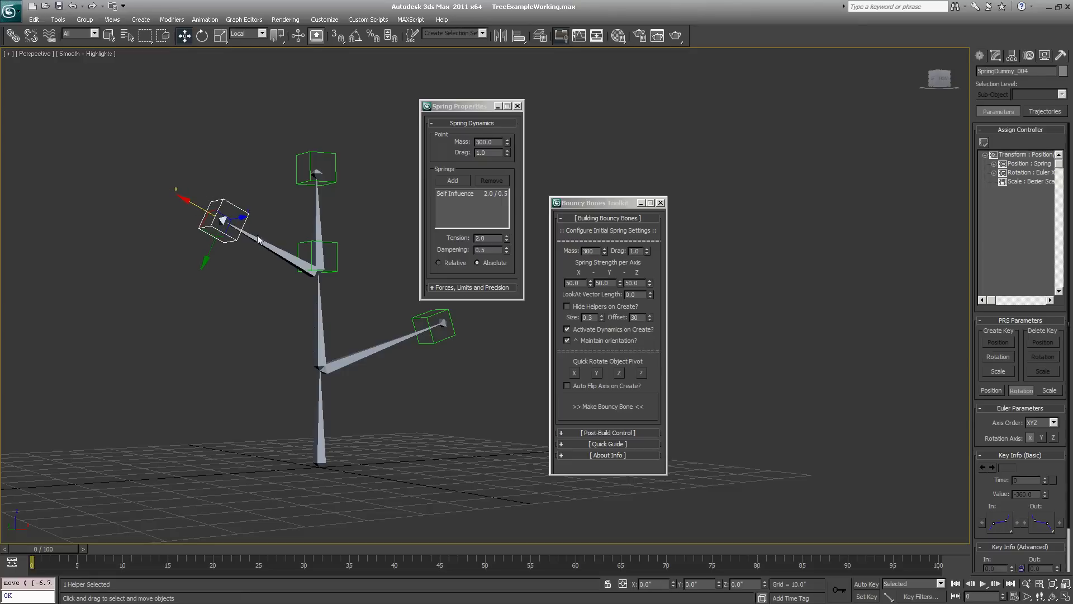
pyautogui.click(435, 342)
pyautogui.moveTo(468, 322); pyautogui.dragTo(482, 311)
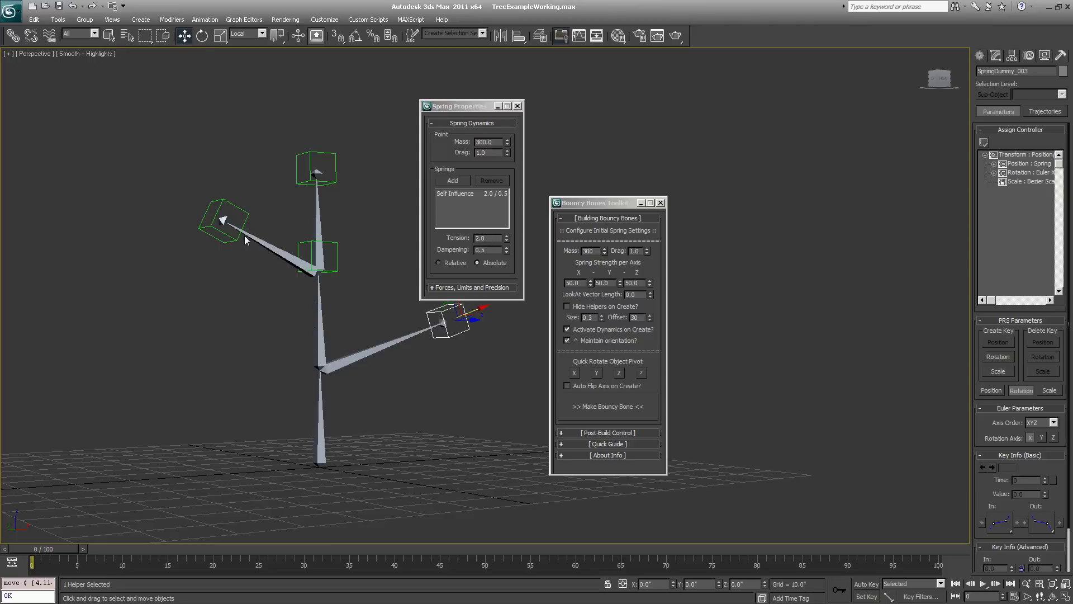
# - Nudge the left branch-tip helper up-left and raise the middle trunk helper higher
pyautogui.click(227, 234)
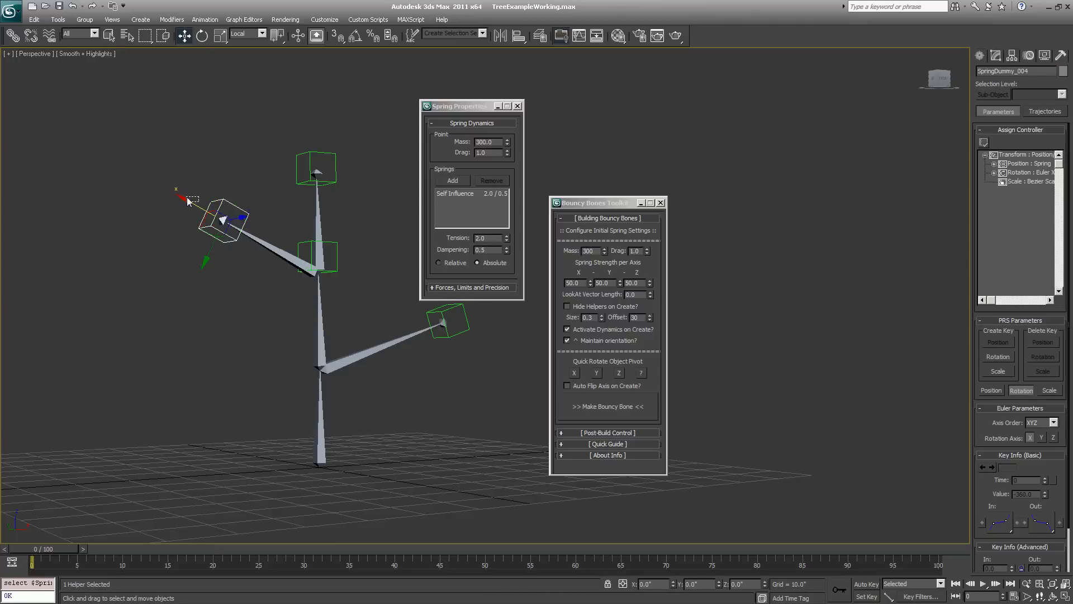
pyautogui.click(188, 201)
pyautogui.moveTo(199, 210); pyautogui.dragTo(192, 205)
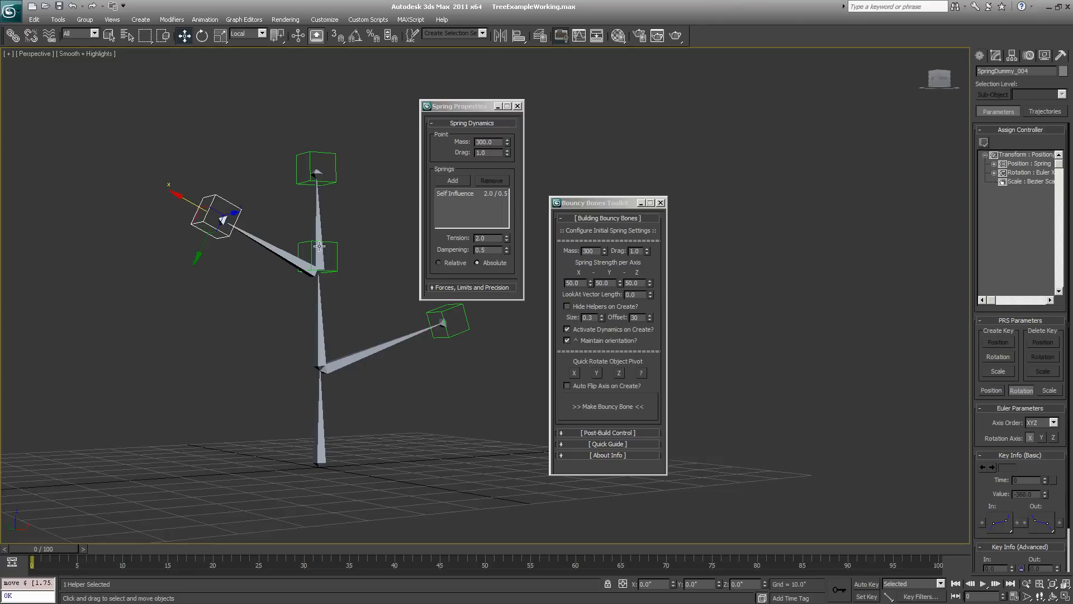
pyautogui.click(333, 272)
pyautogui.moveTo(319, 218); pyautogui.dragTo(386, 220)
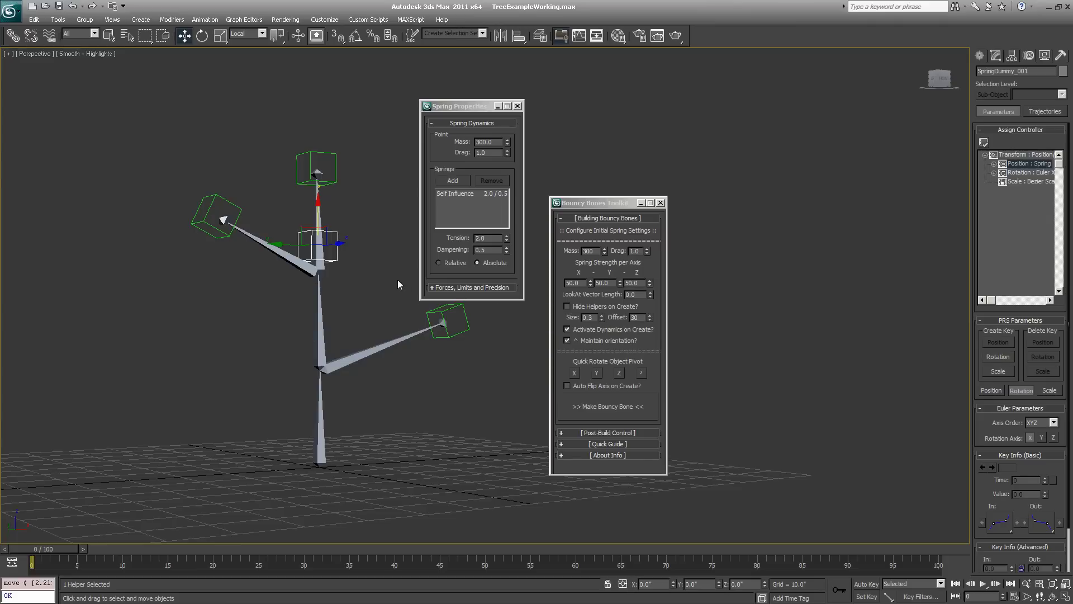
# - Shrink the selected, left, branch-tip and top spring helper boxes with the Scale tool
pyautogui.rightClick(321, 246)
pyautogui.click(340, 273)
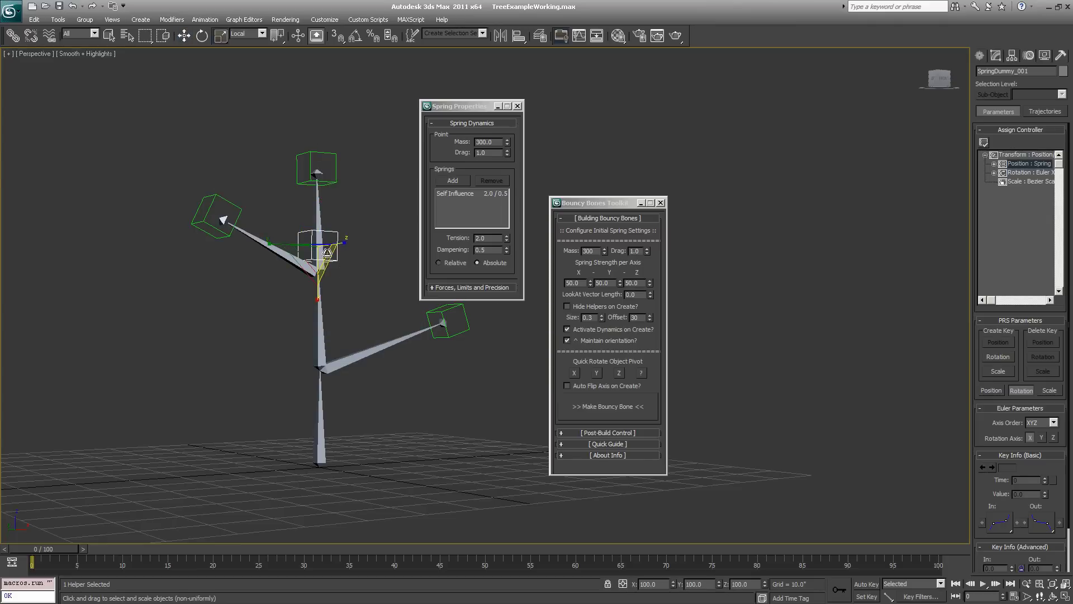
pyautogui.moveTo(311, 257); pyautogui.dragTo(287, 309)
pyautogui.click(218, 219)
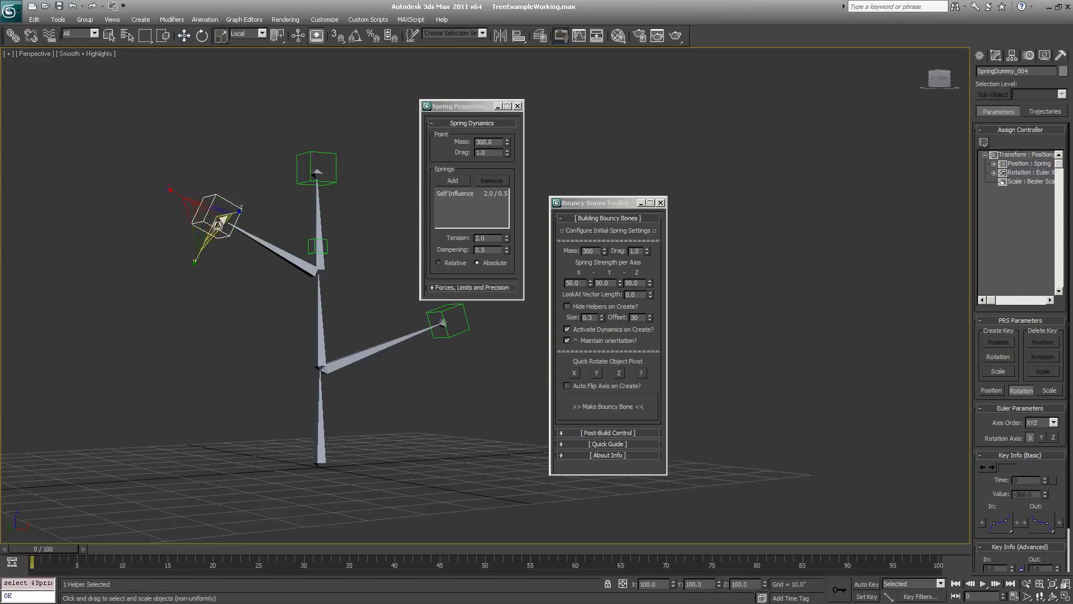
pyautogui.moveTo(218, 219); pyautogui.dragTo(212, 274)
pyautogui.click(447, 330)
pyautogui.moveTo(449, 332); pyautogui.dragTo(417, 364)
pyautogui.click(317, 169)
pyautogui.moveTo(316, 168); pyautogui.dragTo(287, 233)
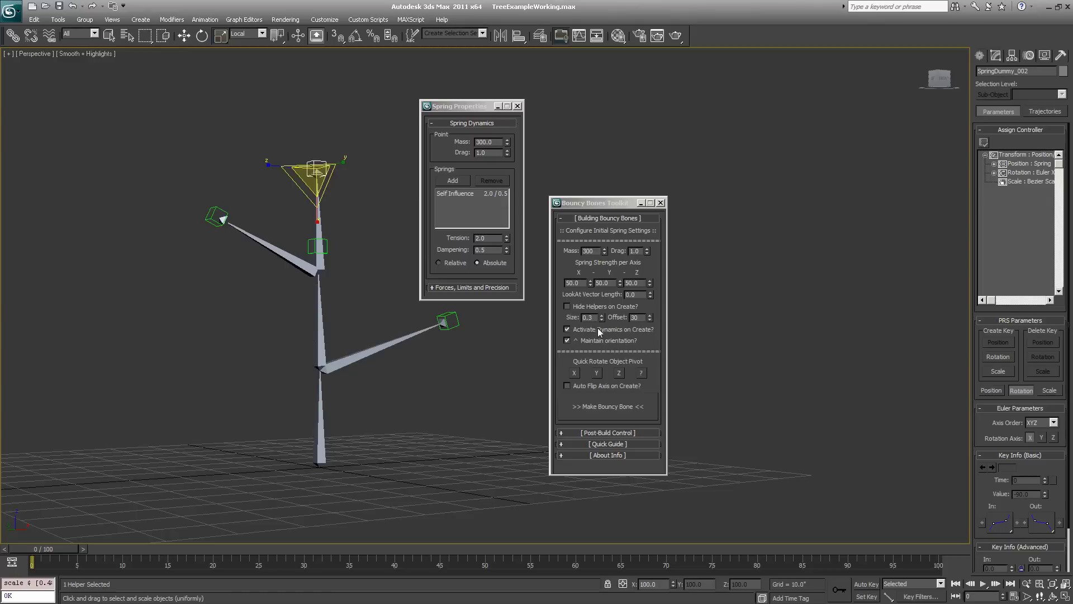
# - Select the middle, left and middle spring helpers in turn, ending on the top helper
pyautogui.click(525, 247)
pyautogui.click(318, 246)
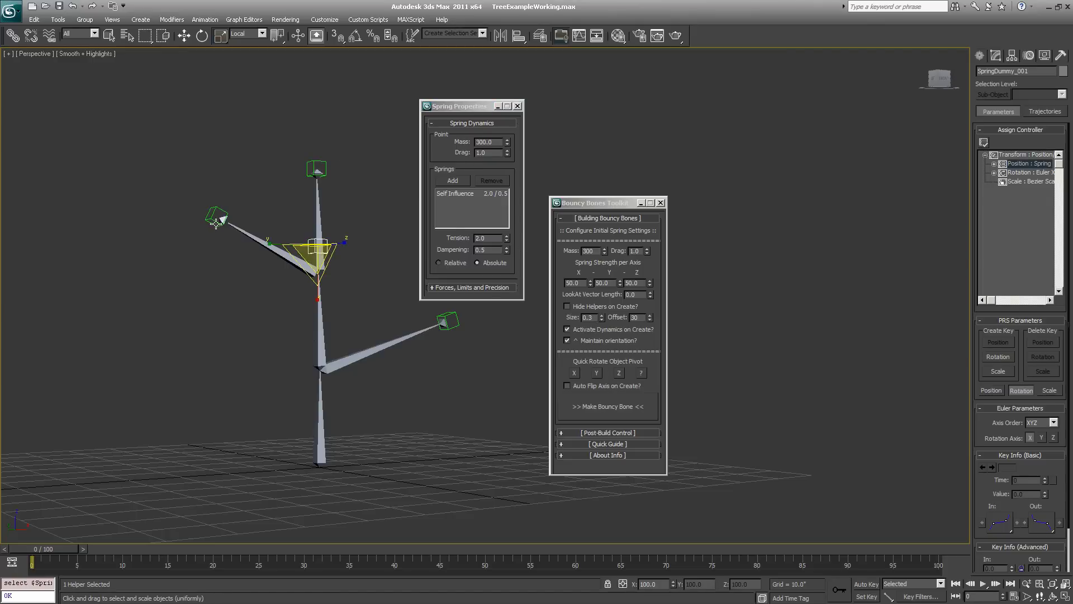
pyautogui.click(215, 219)
pyautogui.click(300, 236)
pyautogui.click(317, 247)
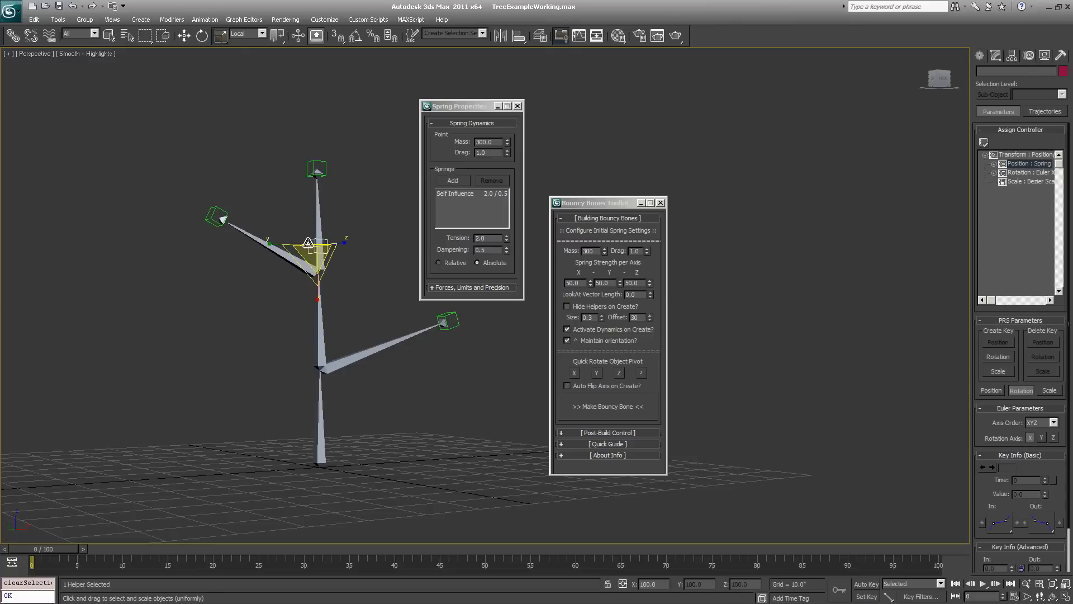
pyautogui.click(311, 176)
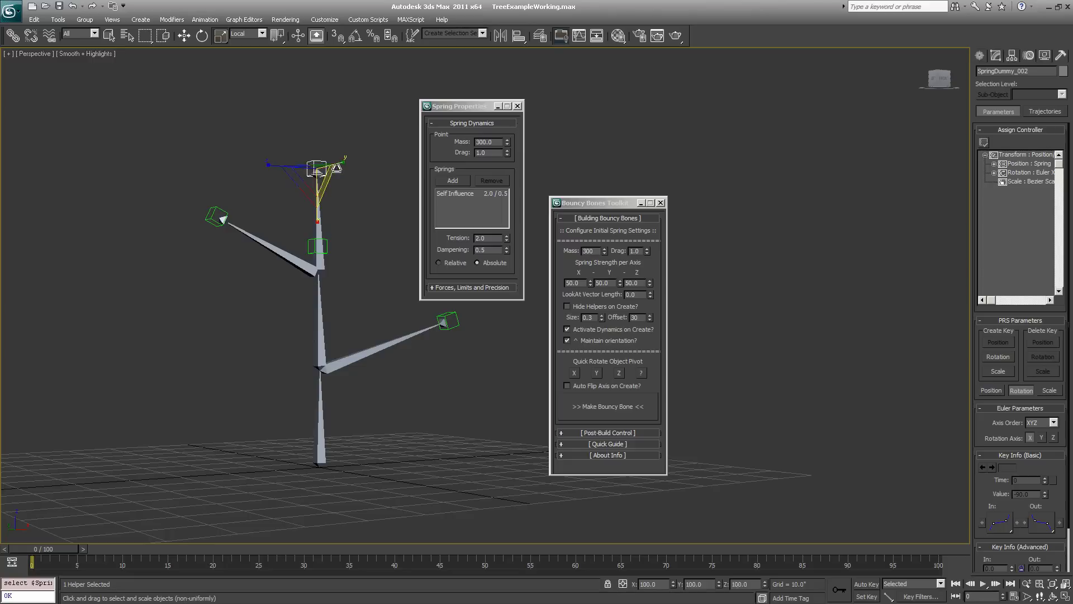
# - Open Spring Properties for the top helper's Position : Spring and close the duplicate window
pyautogui.click(459, 157)
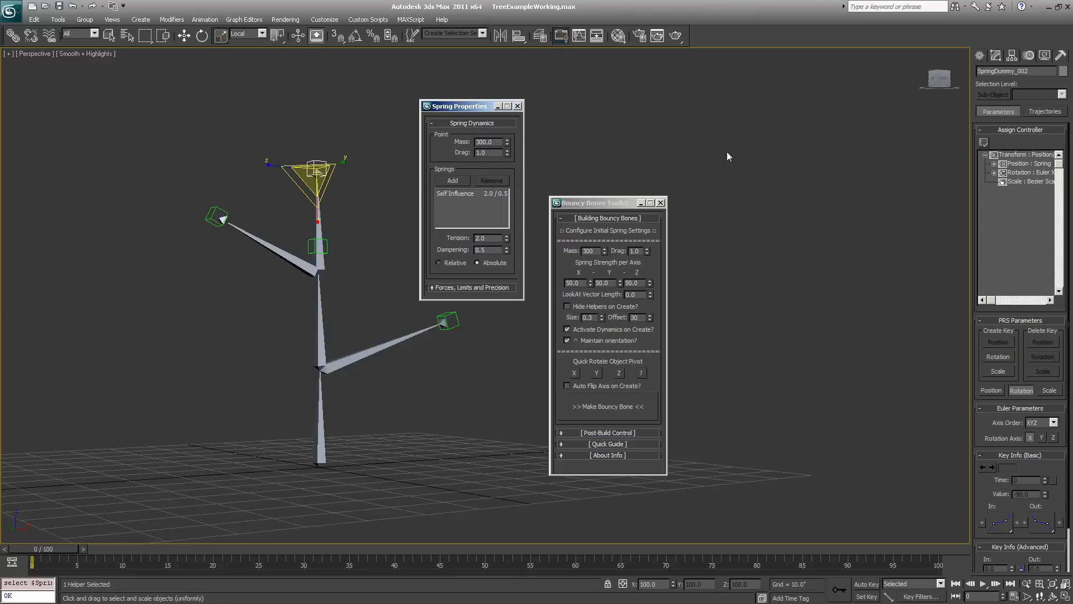
pyautogui.doubleClick(1019, 162)
pyautogui.moveTo(1018, 160); pyautogui.dragTo(811, 121)
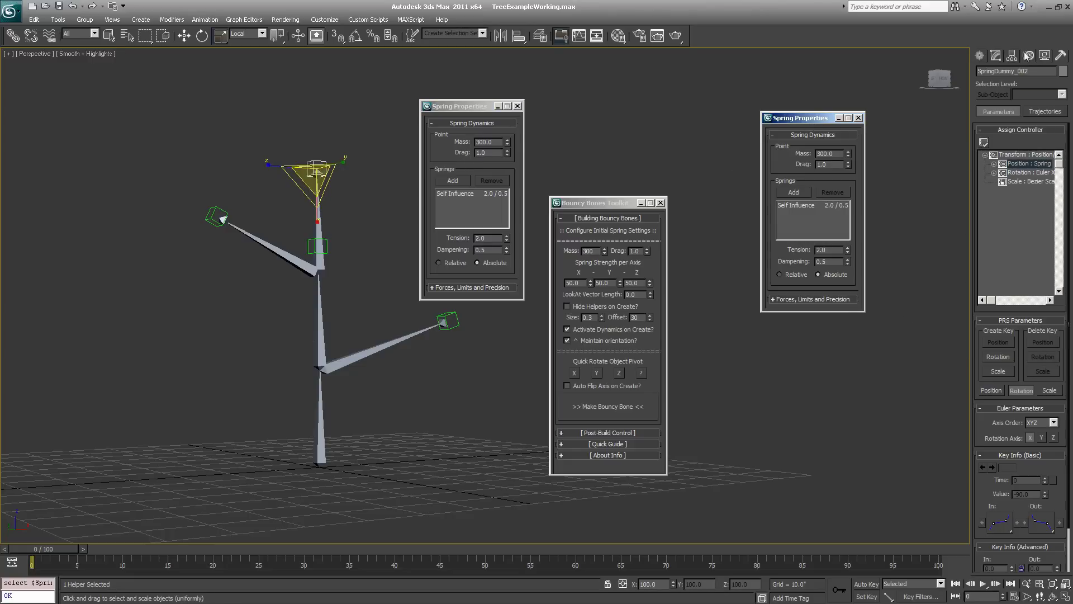
pyautogui.moveTo(792, 119); pyautogui.dragTo(400, 122)
pyautogui.click(519, 106)
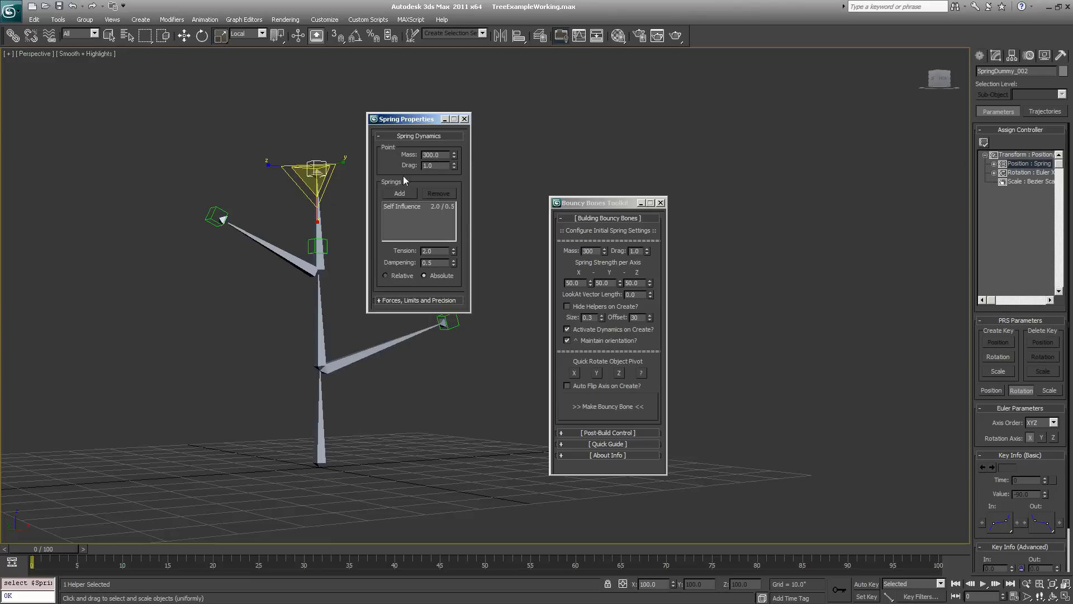
# - Expand and collapse Forces, Limits and Precision, then close the Spring Properties window
pyautogui.click(393, 301)
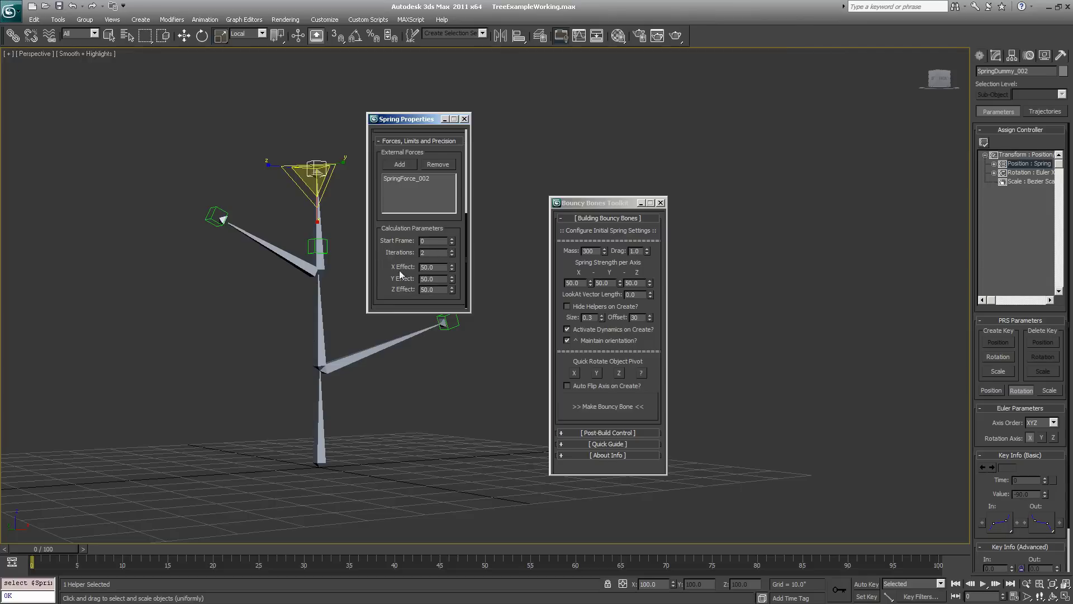
pyautogui.scroll(2, 404, 258)
pyautogui.click(403, 175)
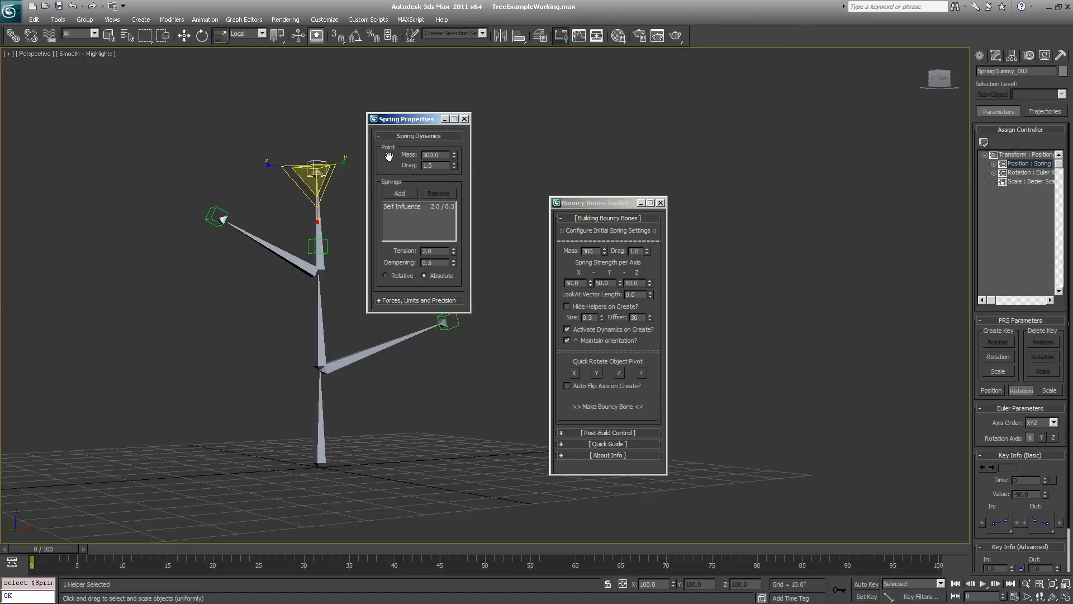
pyautogui.click(464, 120)
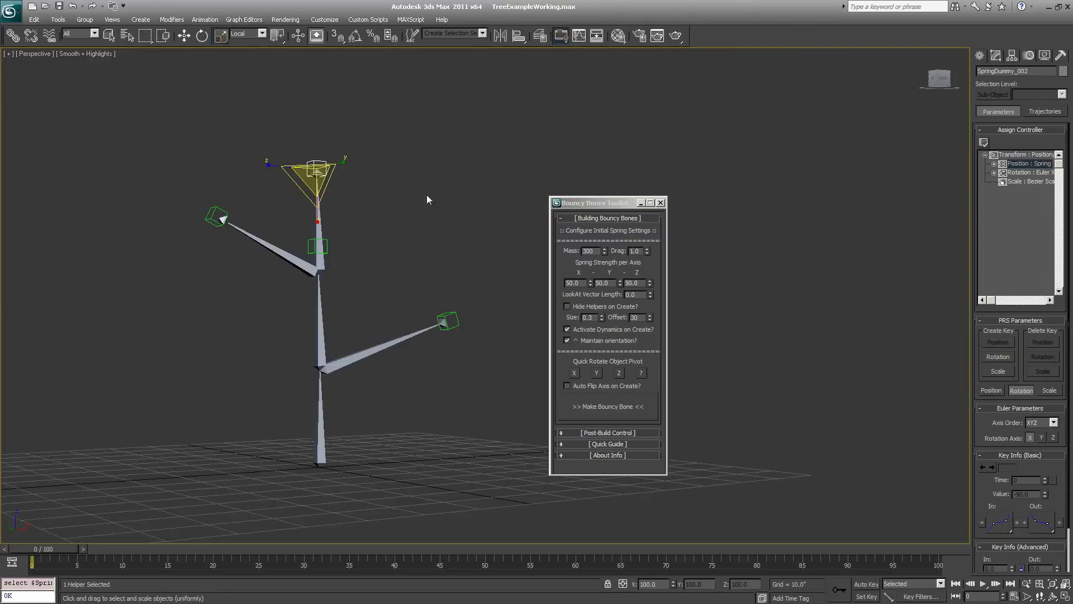
# - Collapse Building Bouncy Bones, expand Post-Build Control and enlarge the toolkit window
pyautogui.click(597, 219)
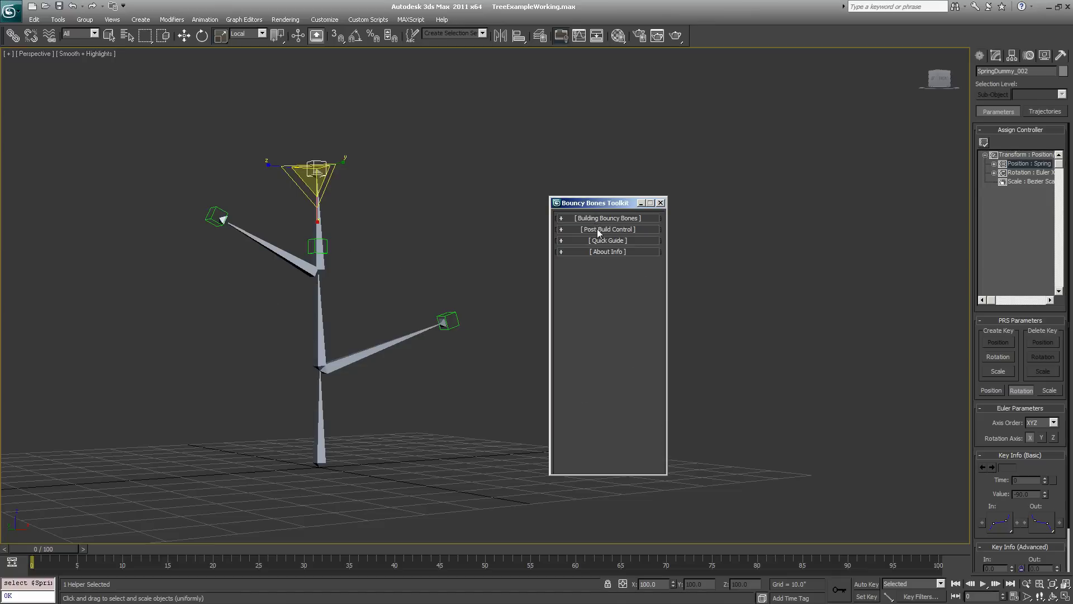
pyautogui.click(598, 230)
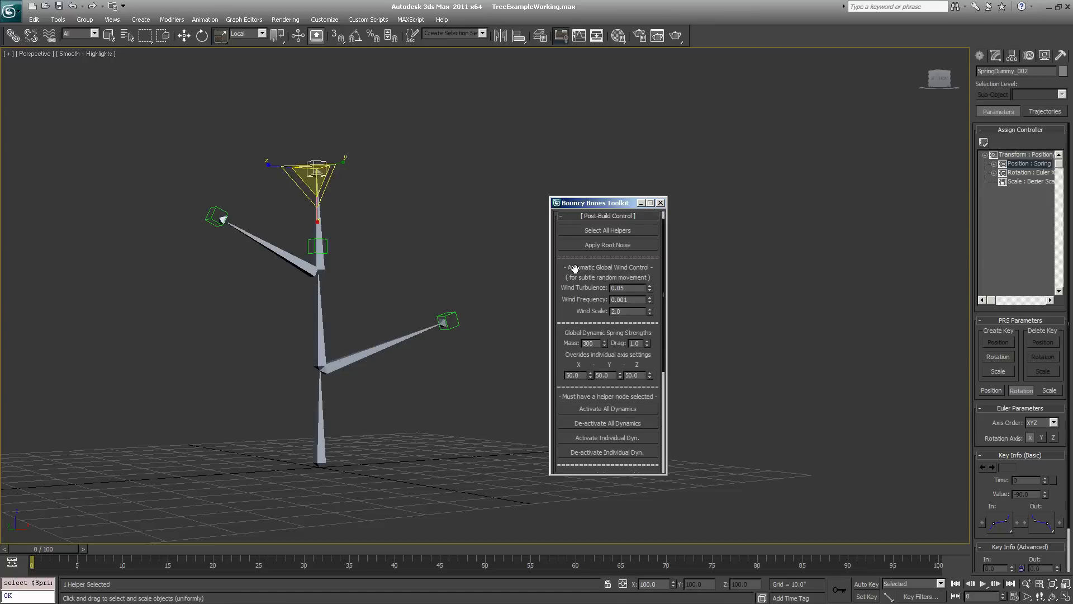
pyautogui.moveTo(574, 269); pyautogui.dragTo(598, 243)
pyautogui.moveTo(605, 197); pyautogui.dragTo(622, 81)
pyautogui.moveTo(625, 474); pyautogui.dragTo(630, 515)
pyautogui.moveTo(569, 353); pyautogui.dragTo(569, 370)
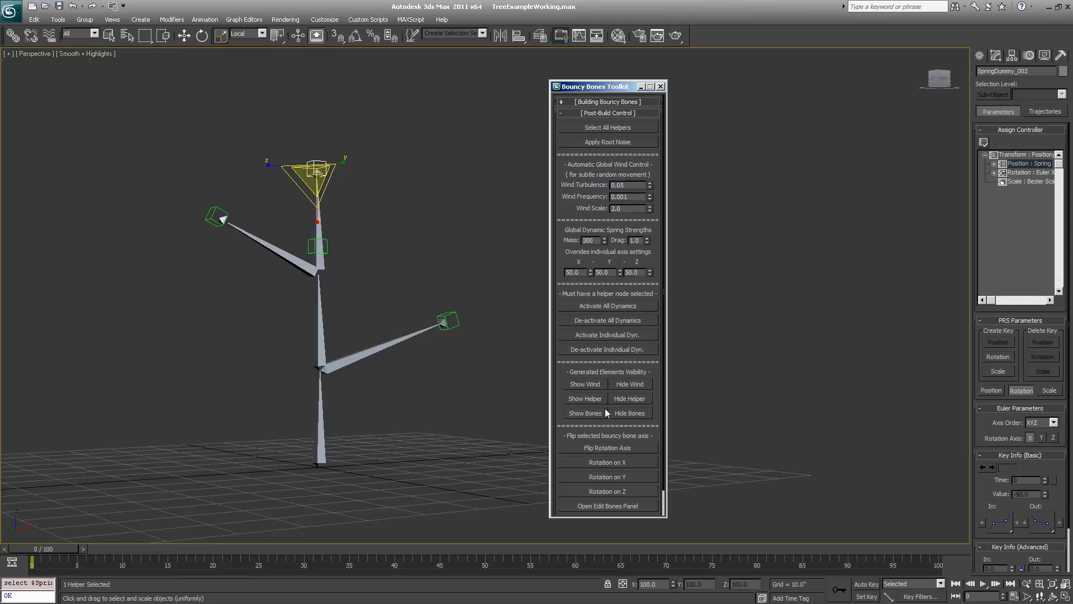
# - Toggle Hide Bones and Show Bones twice, inspect the lower trunk bone, then clear the selection
pyautogui.click(622, 415)
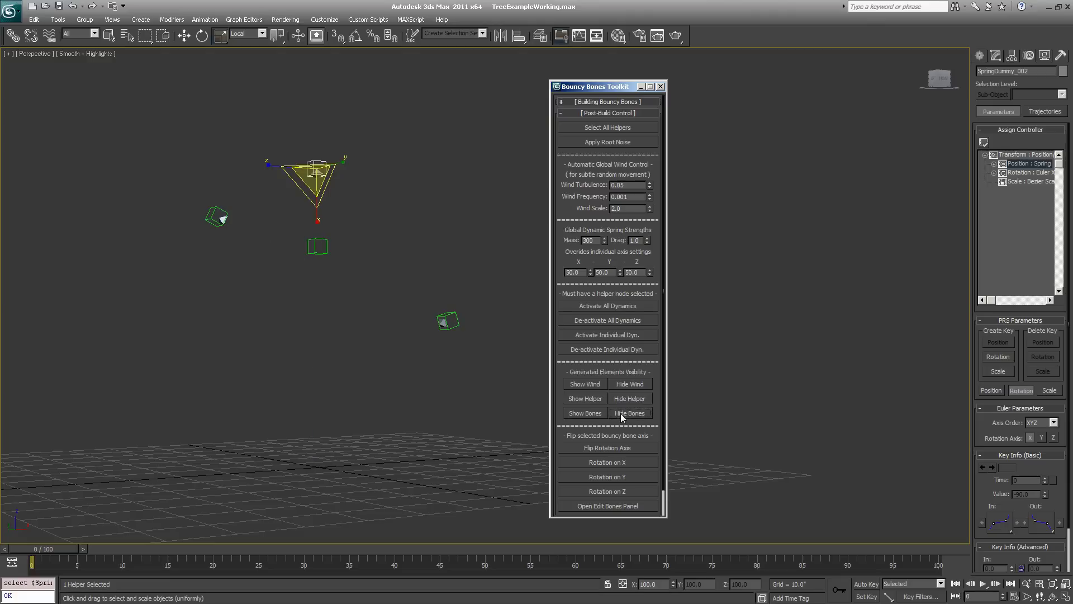
pyautogui.click(596, 414)
pyautogui.click(623, 414)
pyautogui.click(598, 415)
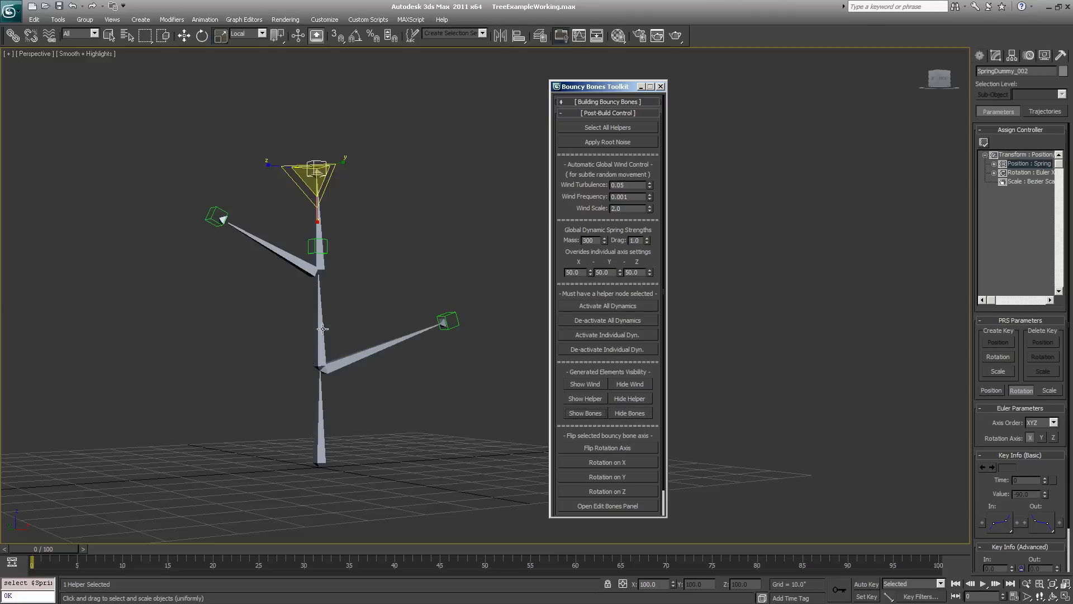
pyautogui.click(317, 403)
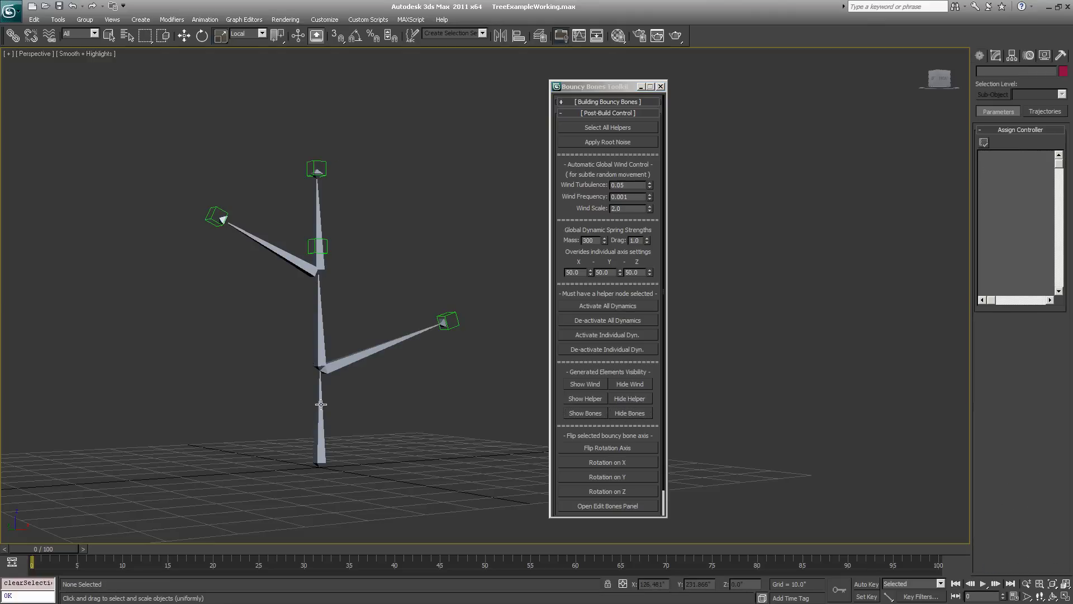
pyautogui.moveTo(1011, 71)
pyautogui.mouseDown()
pyautogui.moveTo(977, 75)
pyautogui.moveTo(1025, 74)
pyautogui.mouseUp()
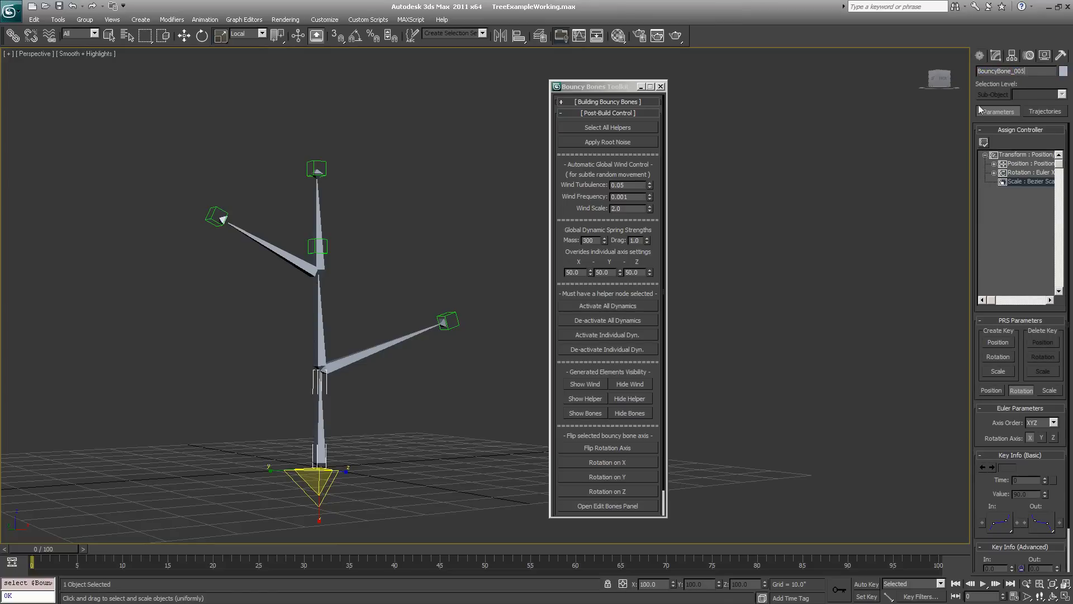
pyautogui.click(431, 421)
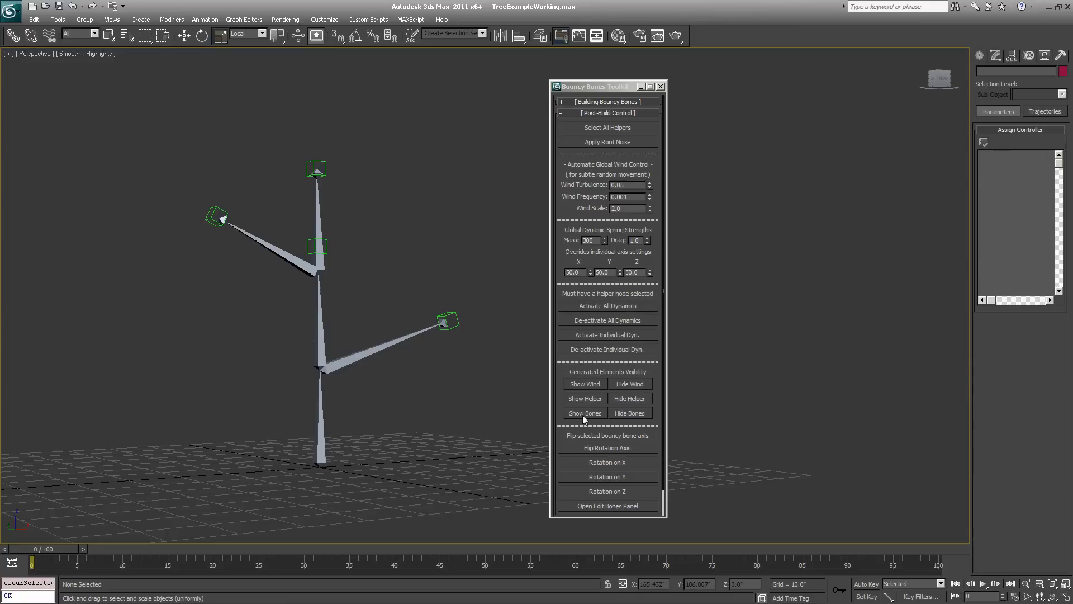
# - Hide then show the green helper boxes, and turn on Show Wind for the trunk spheres
pyautogui.click(615, 399)
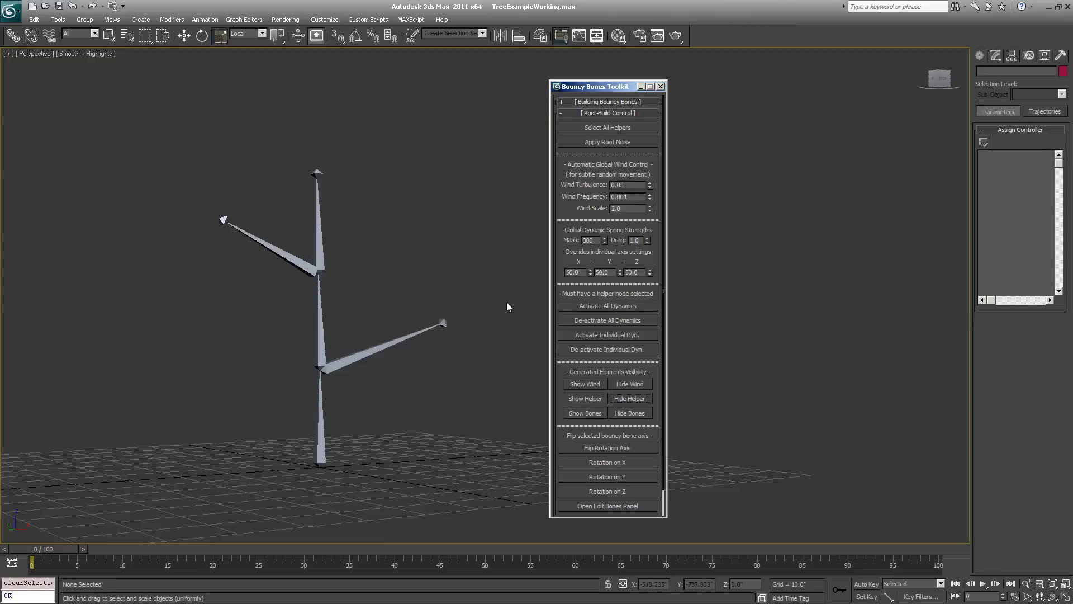
pyautogui.click(578, 400)
pyautogui.click(594, 389)
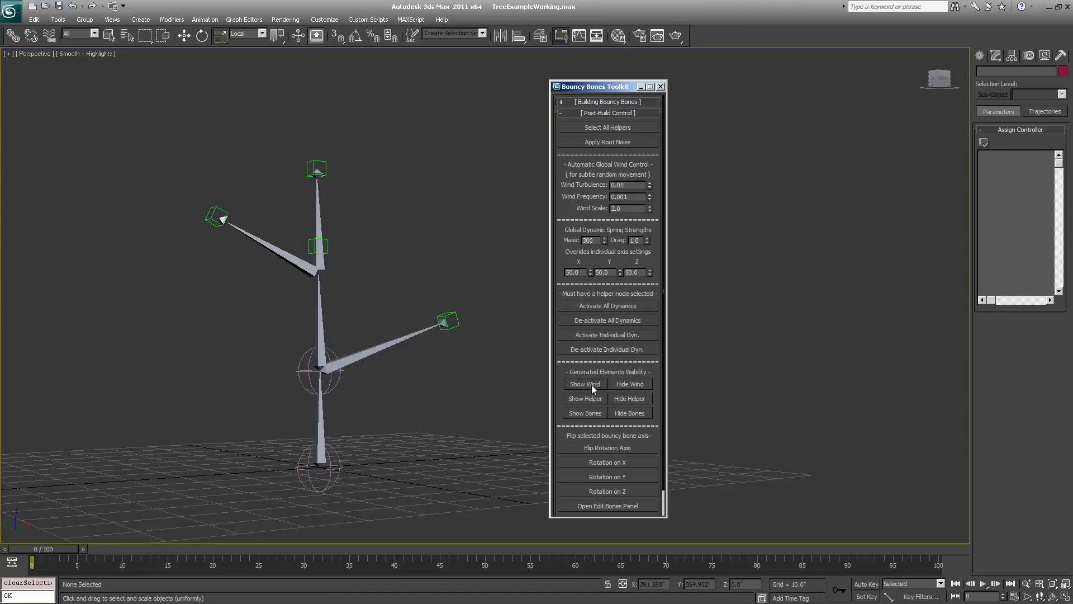
# - Select the wind sphere at the trunk junction, try moving it up, then undo
pyautogui.click(309, 371)
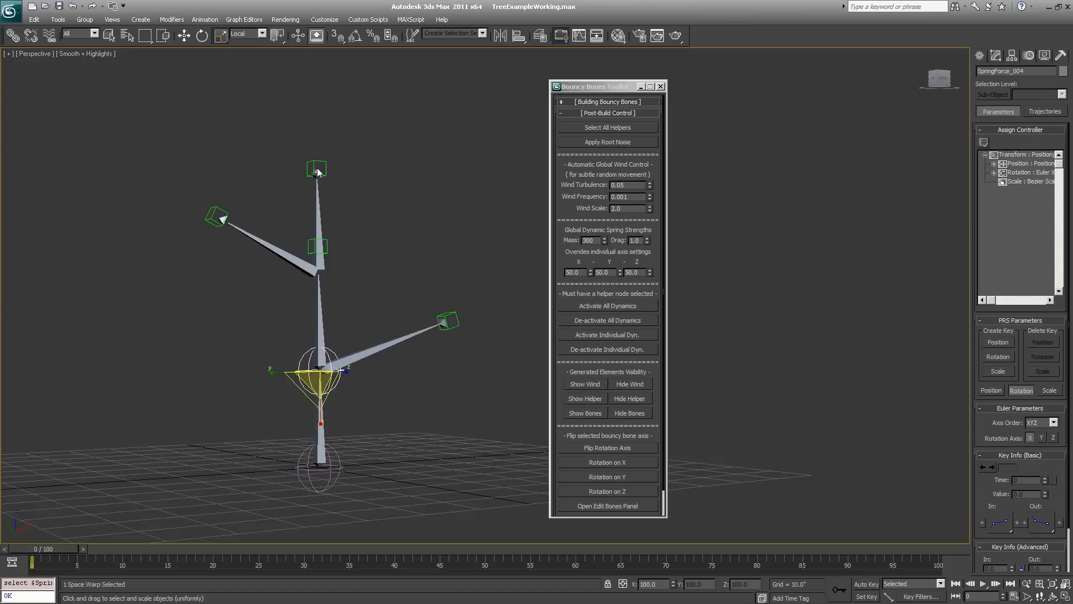
pyautogui.rightClick(307, 357)
pyautogui.click(335, 366)
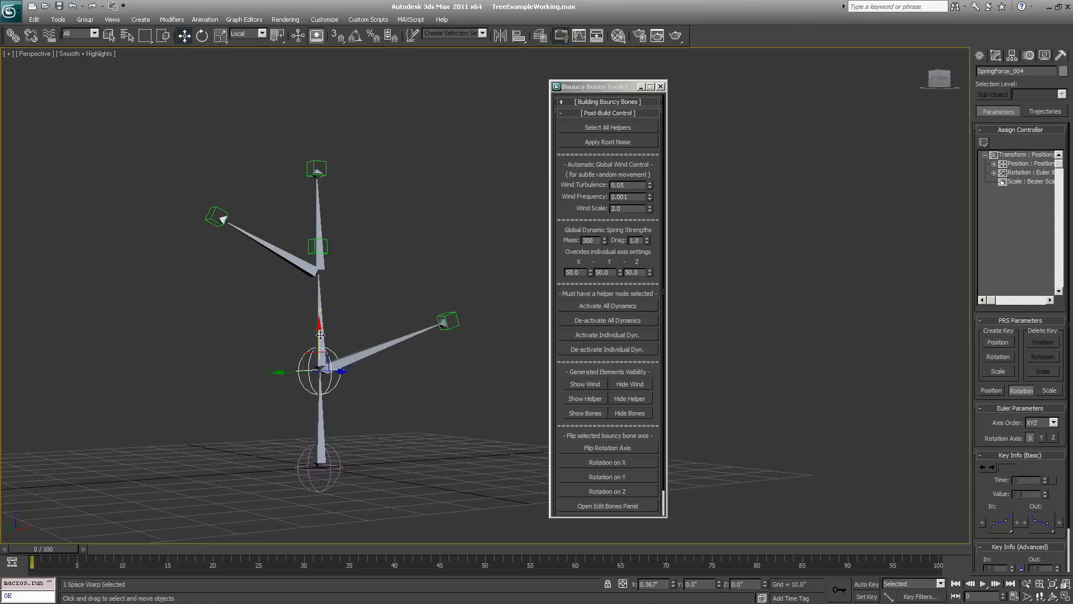
pyautogui.moveTo(320, 365); pyautogui.dragTo(316, 331)
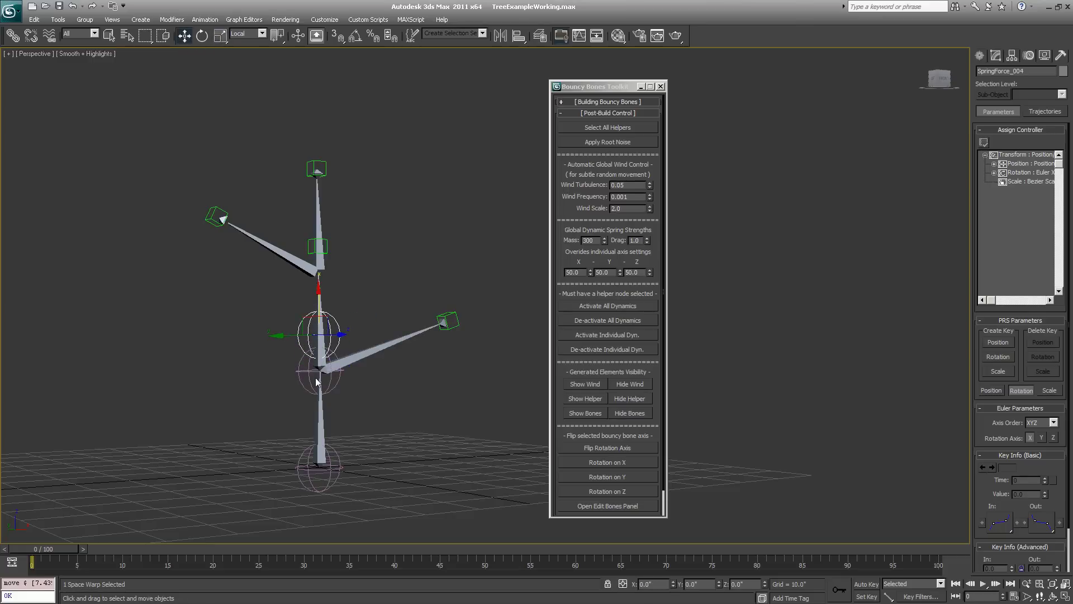
pyautogui.hotkey('ctrl', 'z')
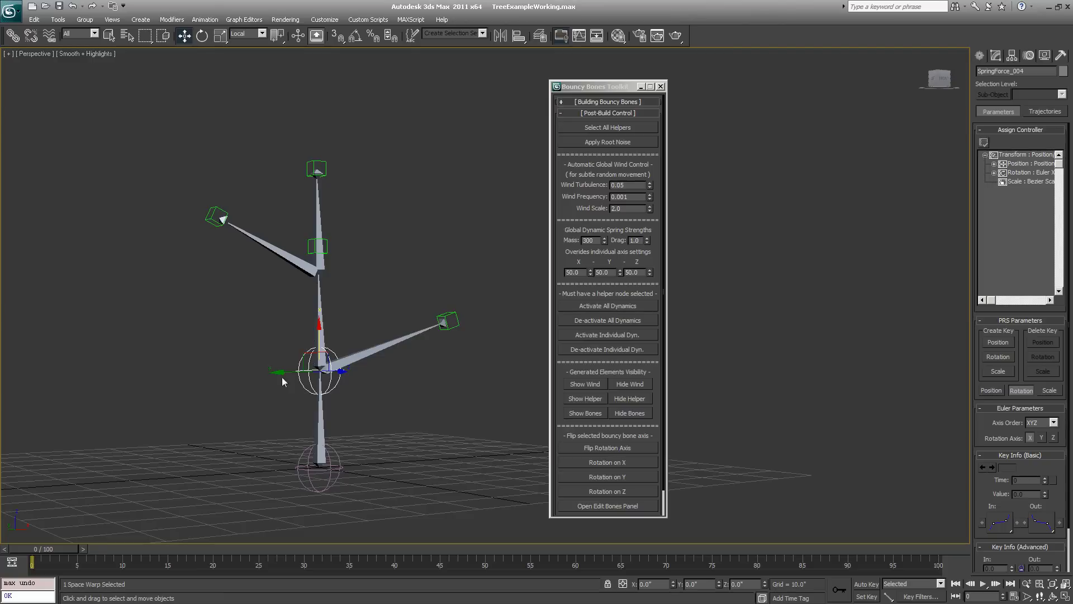
# - Move one wind helper up the trunk and the lower one down toward the base
pyautogui.click(573, 246)
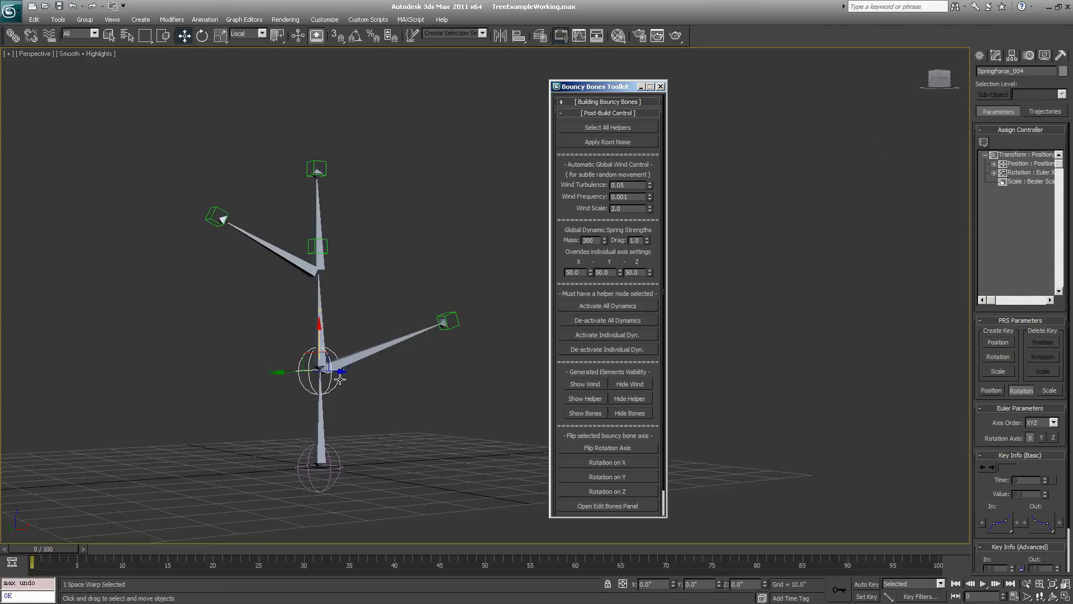
pyautogui.moveTo(326, 374); pyautogui.dragTo(322, 306)
pyautogui.click(319, 371)
pyautogui.moveTo(320, 392); pyautogui.dragTo(317, 433)
pyautogui.click(316, 449)
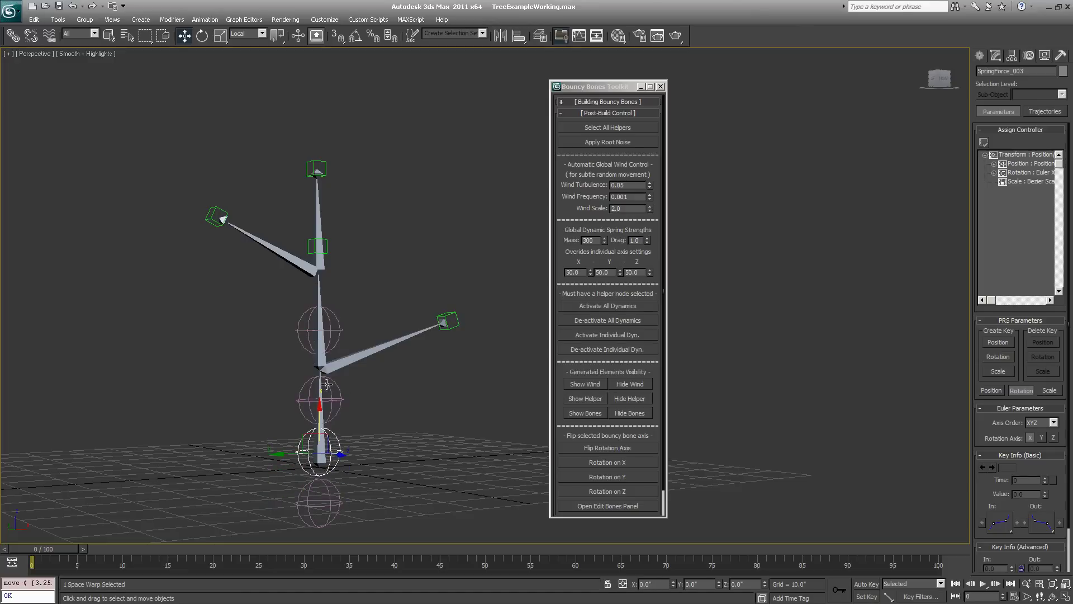
# - Check each wind sphere, play the animation, set Wind Turbulence to 0.35 and hide the spheres
pyautogui.click(298, 332)
pyautogui.click(303, 394)
pyautogui.click(306, 460)
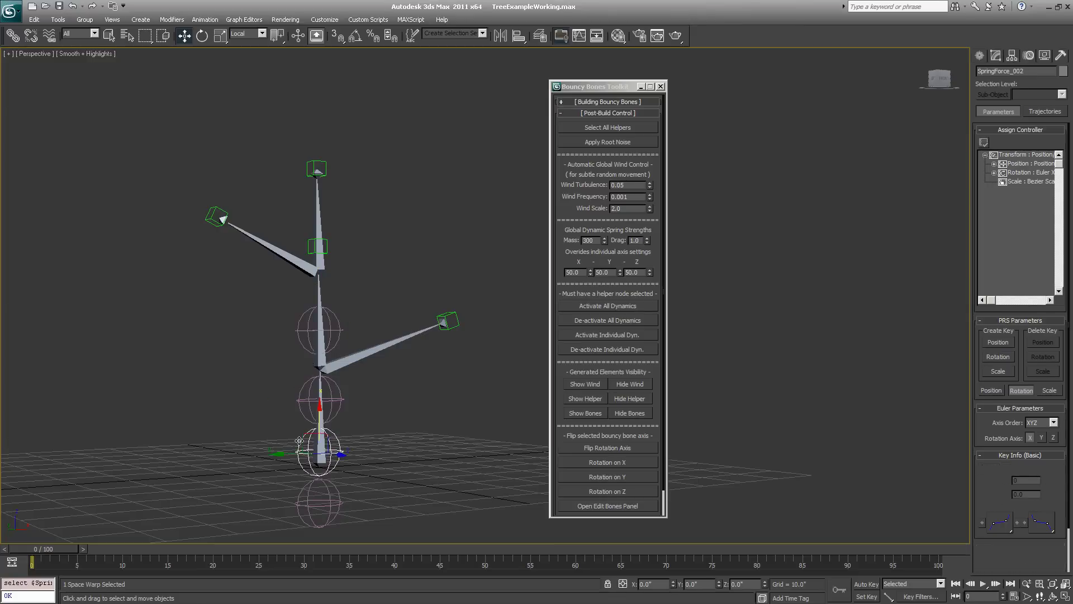
pyautogui.click(308, 505)
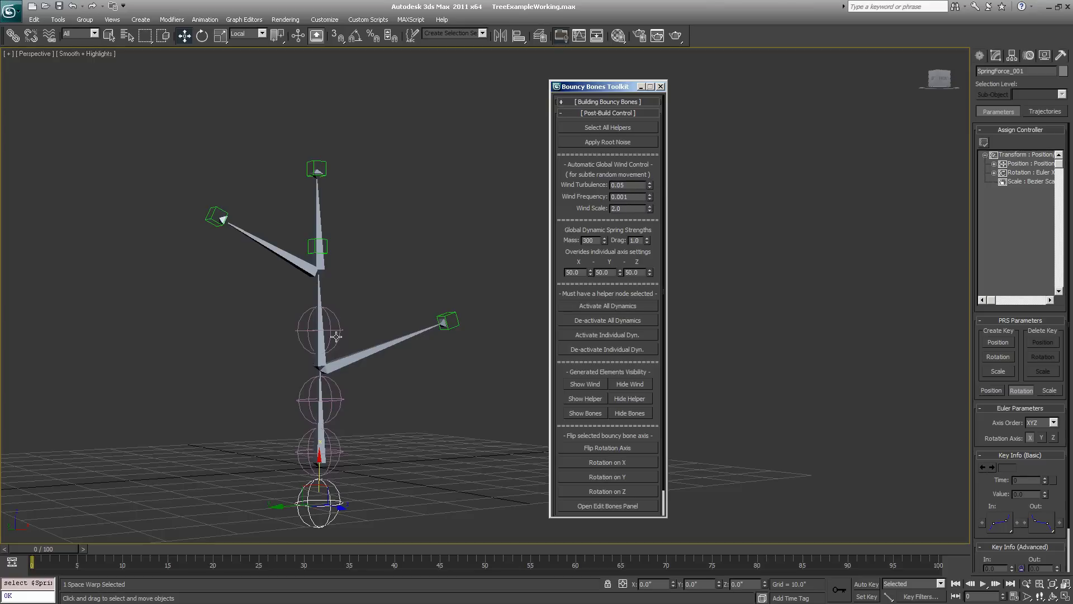
pyautogui.click(983, 584)
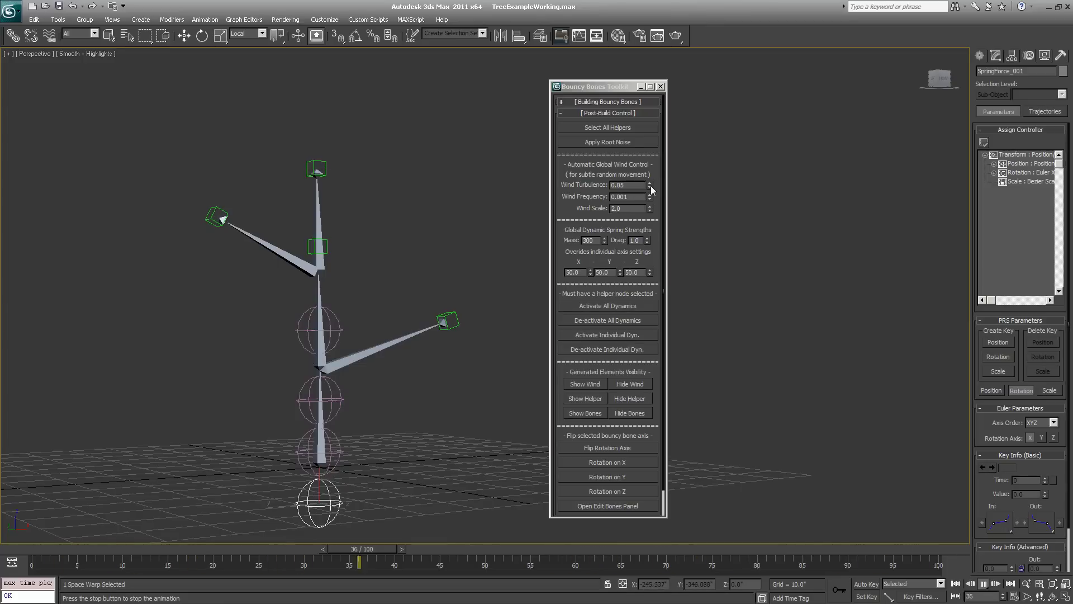
pyautogui.moveTo(650, 185); pyautogui.dragTo(650, 183)
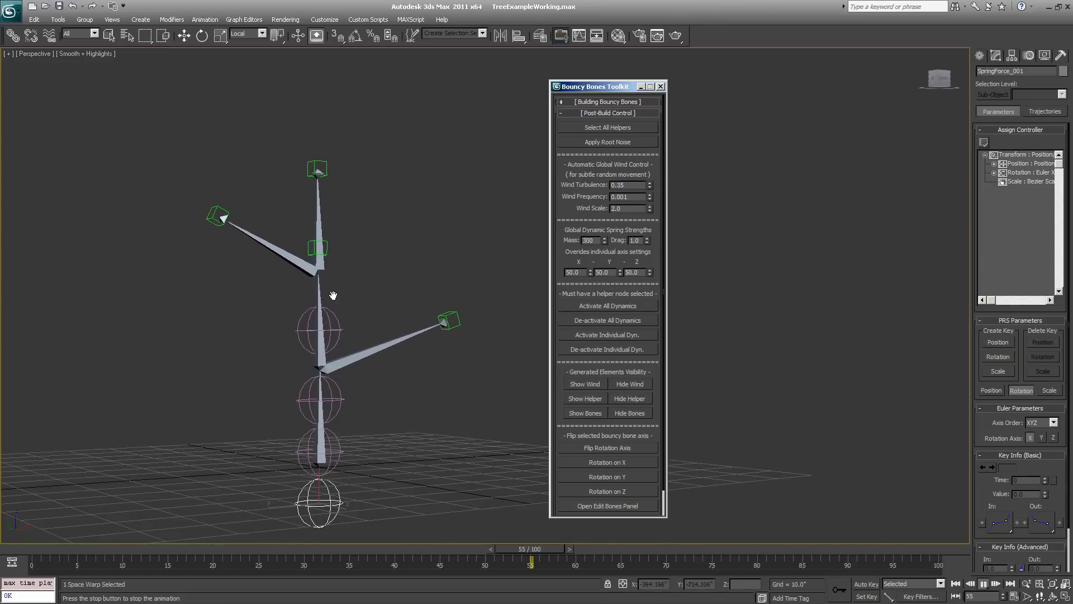
pyautogui.click(630, 386)
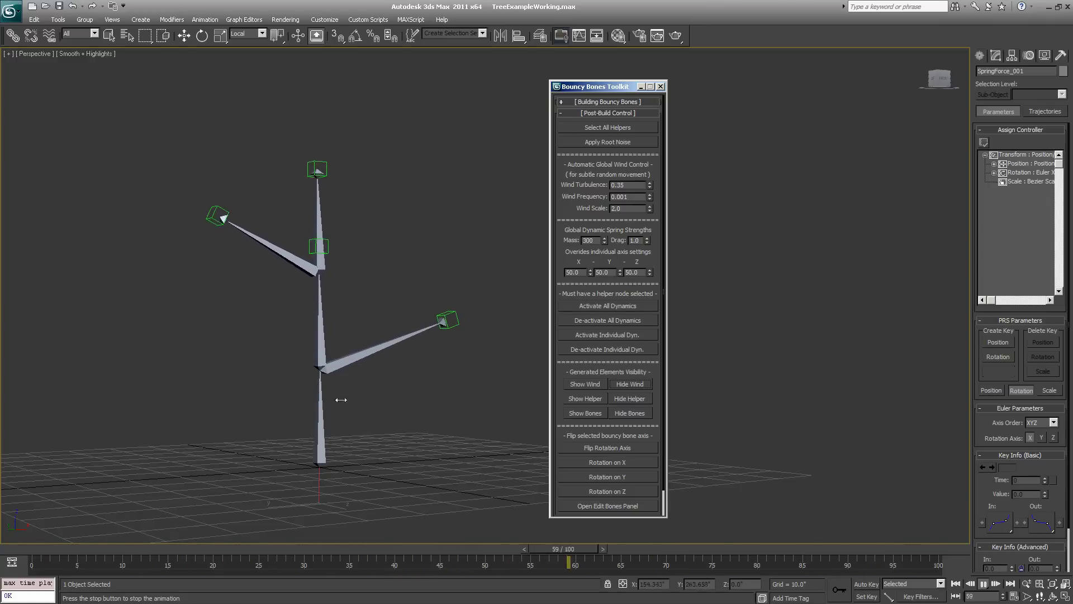
# - Stop playback at frame 0, select the root bone and turn on Auto Key
pyautogui.click(984, 584)
pyautogui.click(984, 584)
pyautogui.press('w')
pyautogui.click(319, 432)
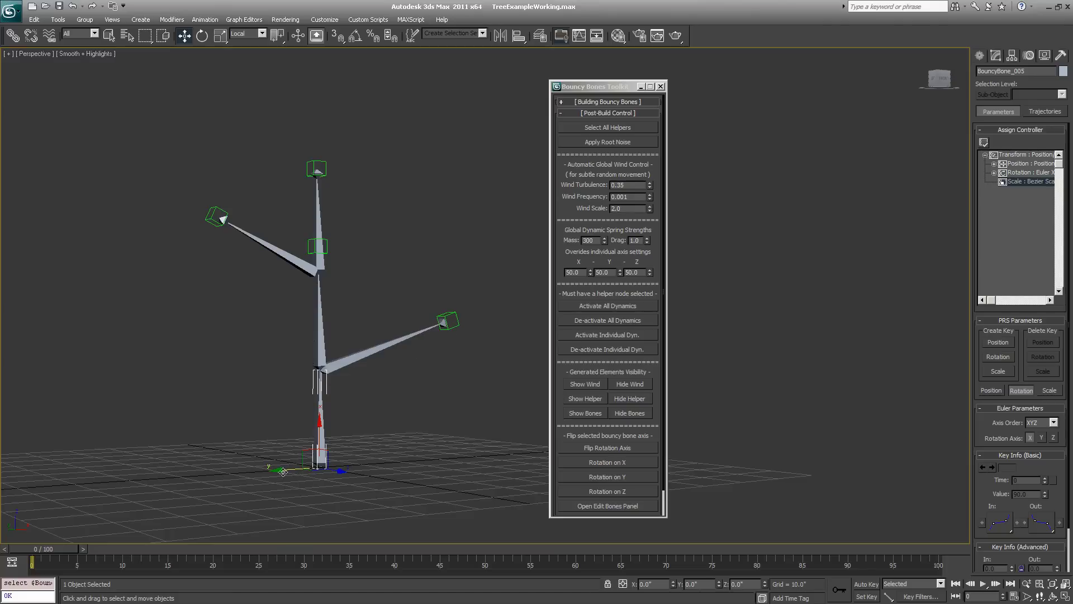
pyautogui.click(864, 585)
pyautogui.moveTo(46, 545)
pyautogui.mouseDown()
pyautogui.moveTo(73, 549)
pyautogui.moveTo(31, 550)
pyautogui.moveTo(50, 556)
pyautogui.mouseUp()
# - Key the root bone pushed sideways at frame 1, copy the rest key to frame 2, and play
pyautogui.press('w')
pyautogui.moveTo(317, 435); pyautogui.dragTo(330, 337)
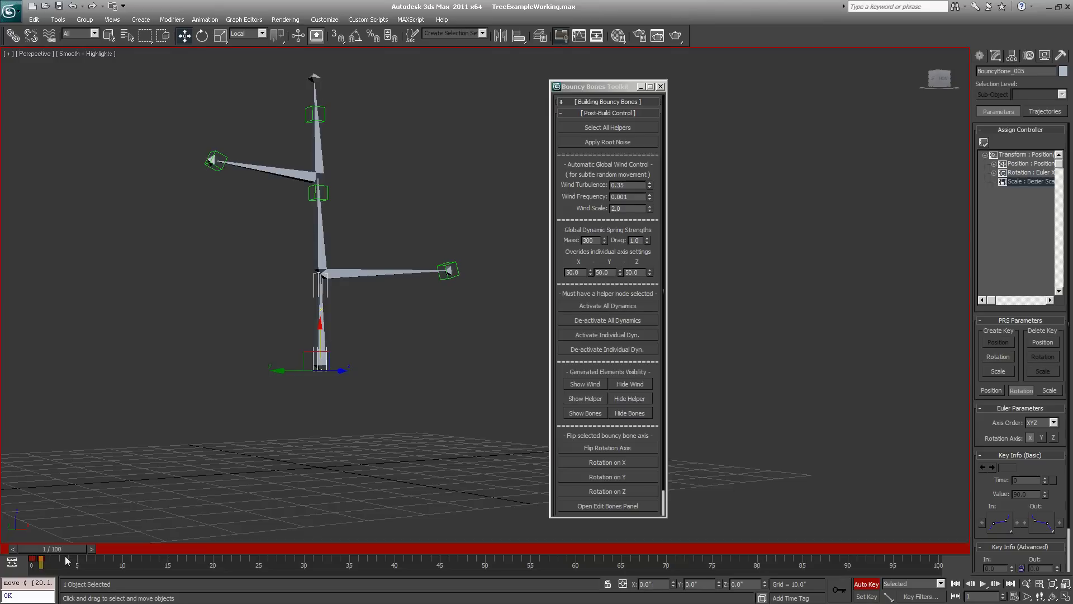
pyautogui.moveTo(65, 556); pyautogui.dragTo(77, 549)
pyautogui.moveTo(317, 335); pyautogui.dragTo(325, 430)
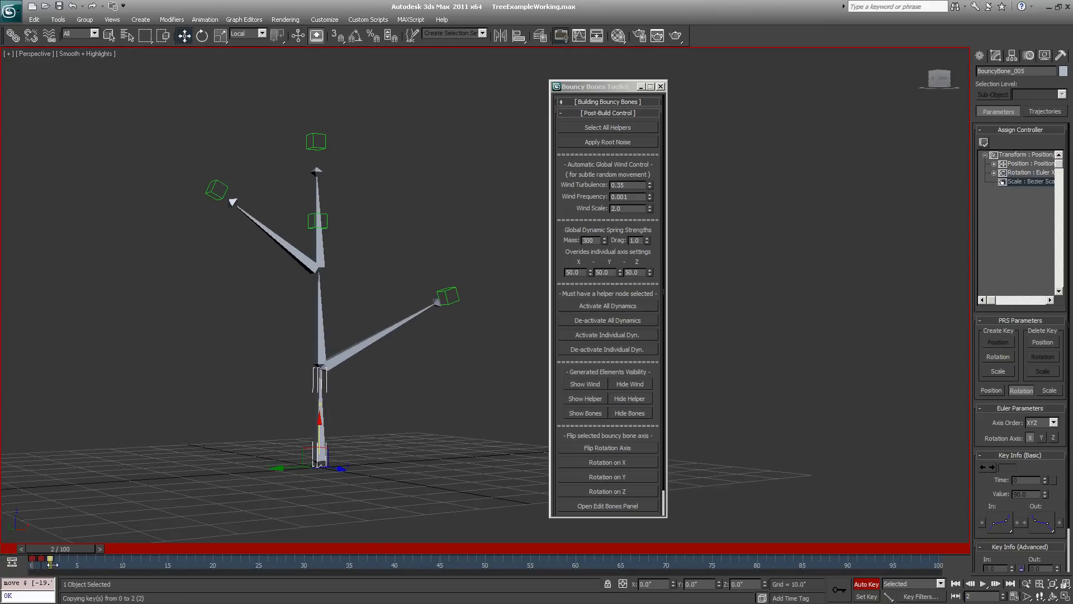
pyautogui.keyDown('shift'); pyautogui.moveTo(51, 564); pyautogui.dragTo(51, 566); pyautogui.keyUp('shift')
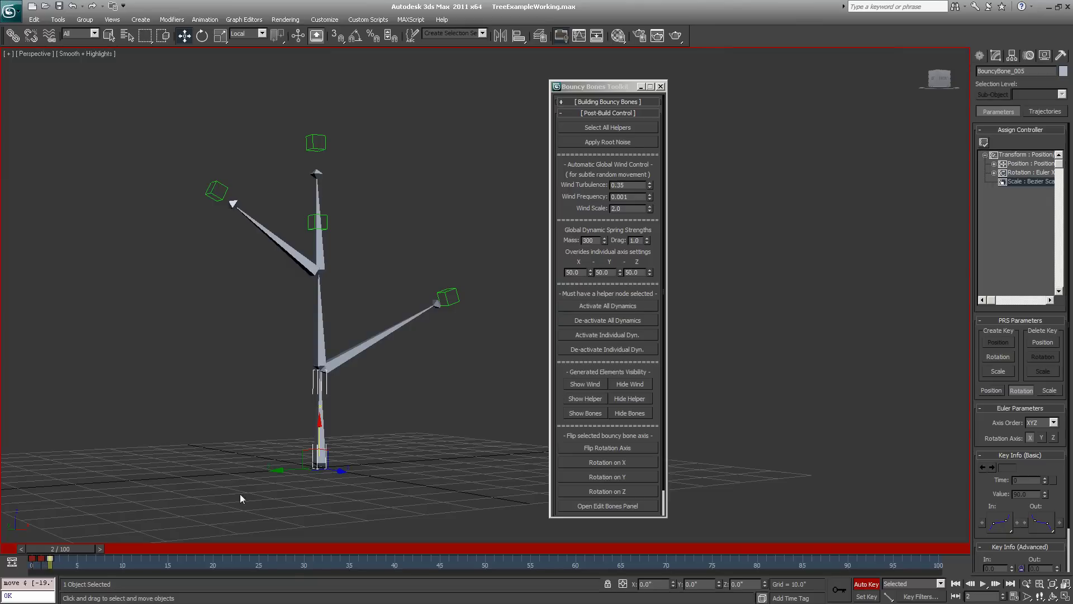
pyautogui.click(377, 487)
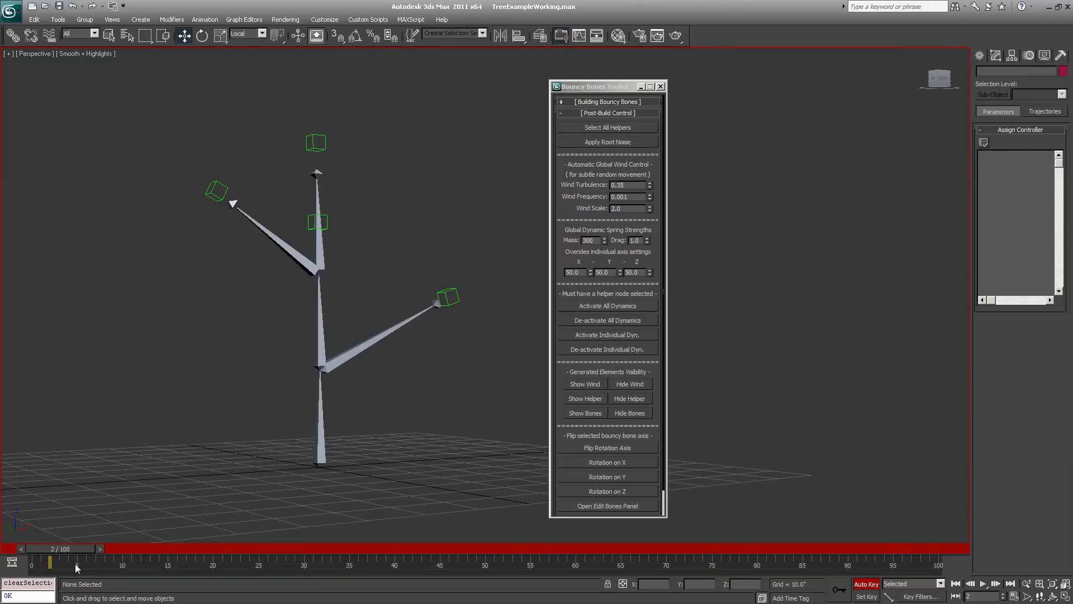
pyautogui.press('Home')
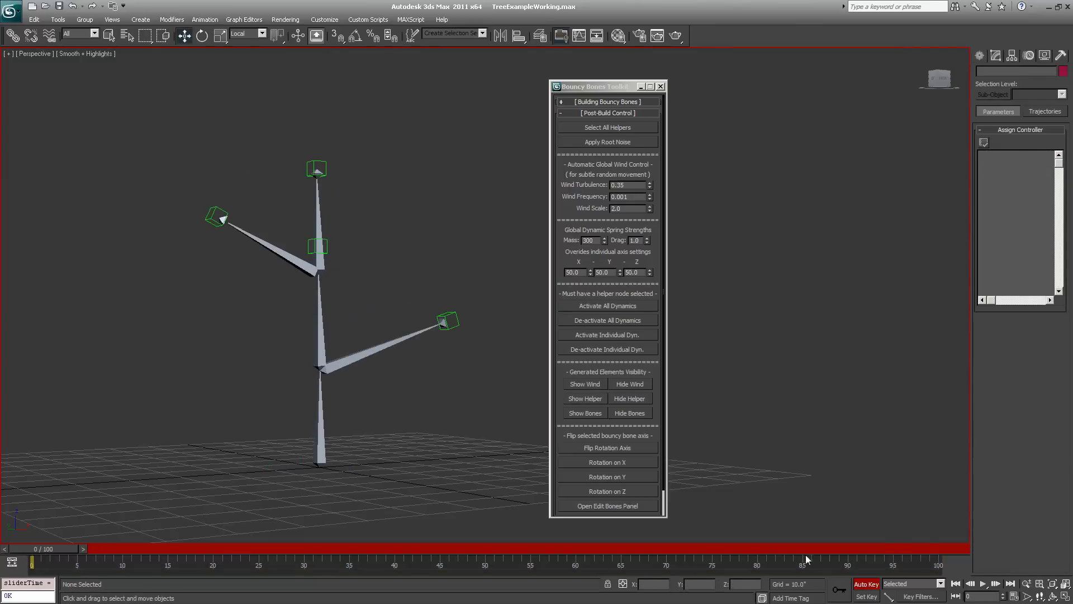
pyautogui.click(983, 584)
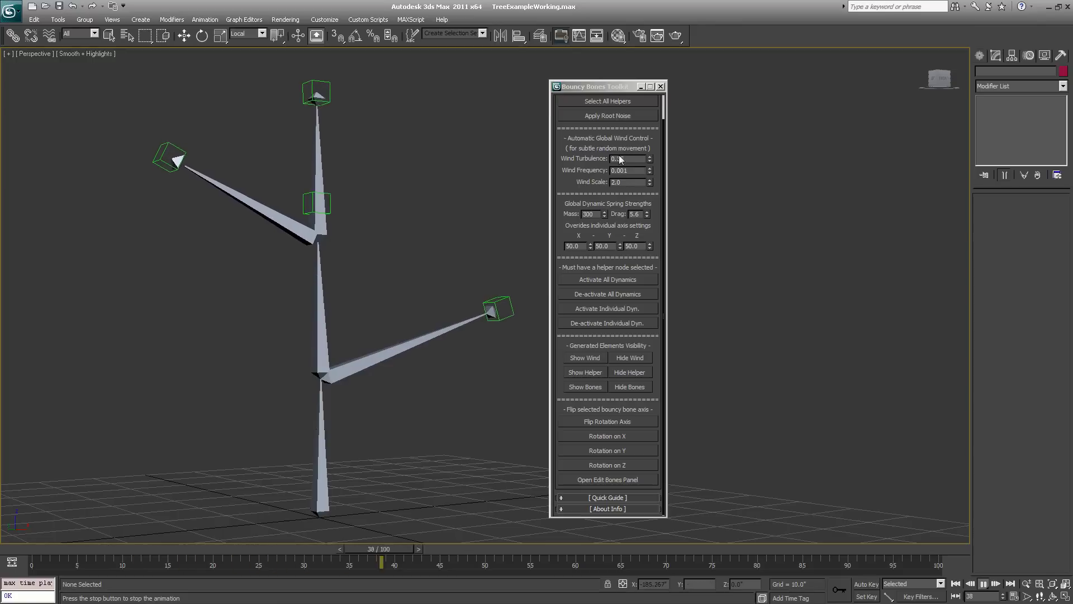
# - Set Wind Turbulence to 0, stop playback and select the bottom bone
pyautogui.moveTo(650, 160); pyautogui.dragTo(652, 175)
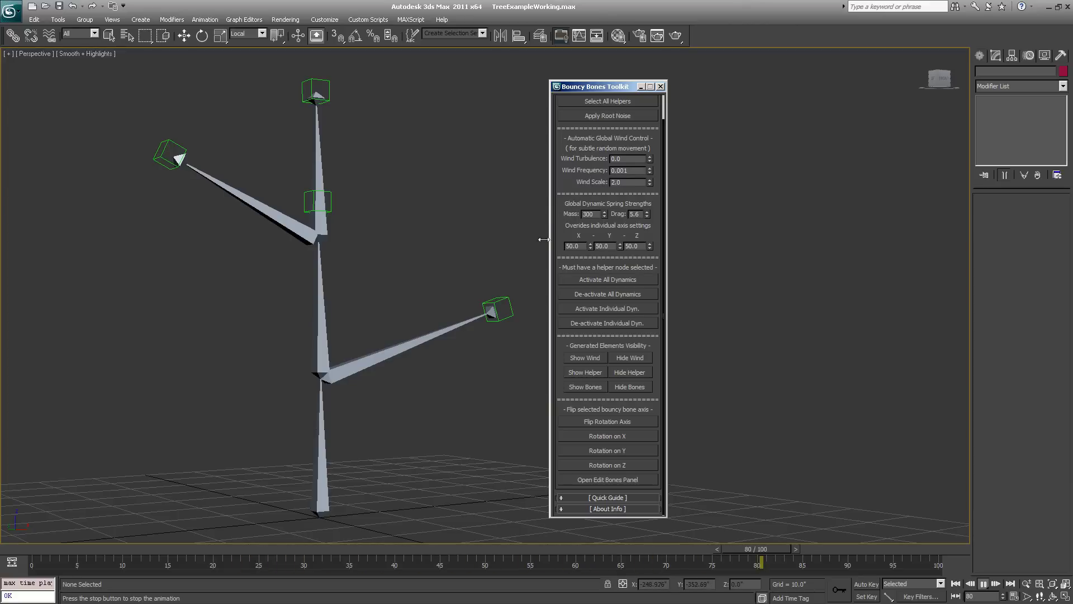
pyautogui.click(983, 585)
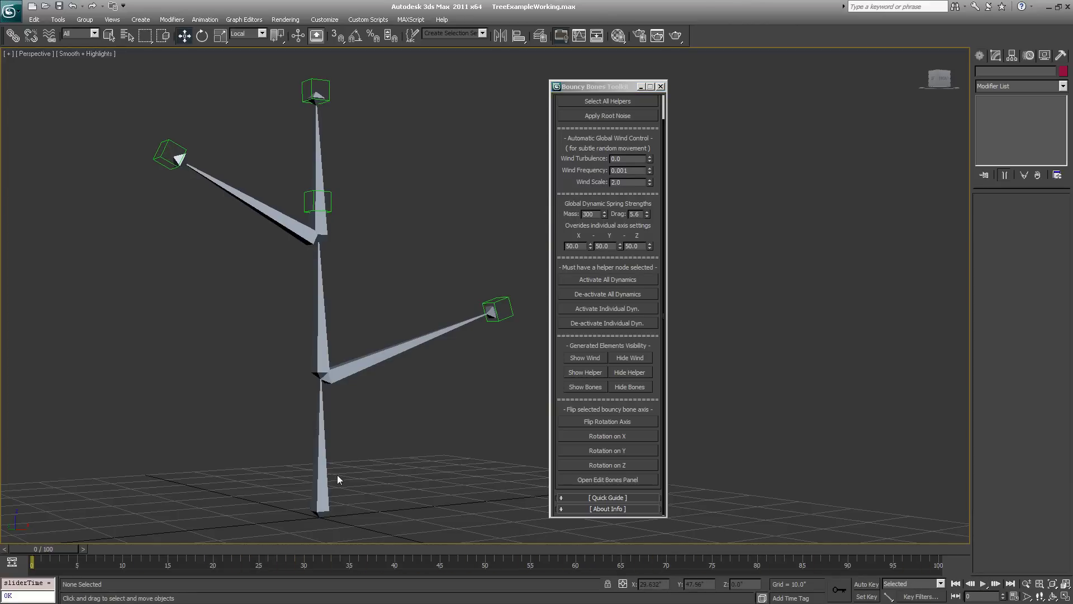
pyautogui.click(316, 467)
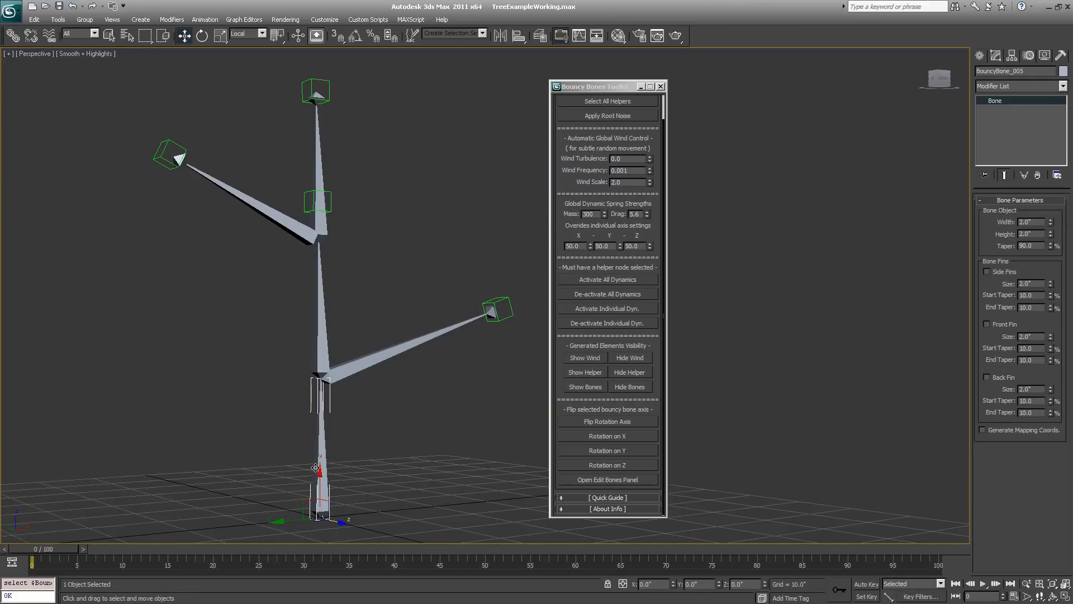
# - With Auto Key, lower the bottom bone at frame 3, copy keys to frames 20 and 23
pyautogui.click(867, 585)
pyautogui.moveTo(72, 548); pyautogui.dragTo(95, 550)
pyautogui.moveTo(335, 521); pyautogui.dragTo(157, 442)
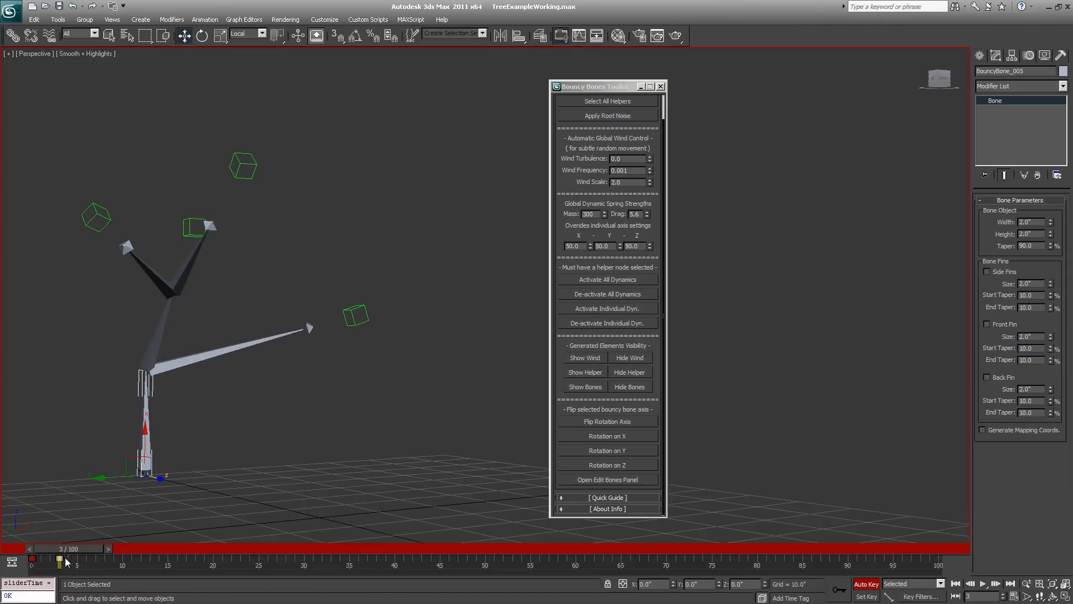
pyautogui.keyDown('shift'); pyautogui.moveTo(189, 573); pyautogui.dragTo(212, 571); pyautogui.keyUp('shift')
pyautogui.keyDown('shift'); pyautogui.moveTo(34, 558); pyautogui.dragTo(238, 573); pyautogui.keyUp('shift')
pyautogui.moveTo(82, 547); pyautogui.dragTo(11, 548)
# - During playback set spring Mass to 8000 and Drag to 1.0, then Activate All Dynamics
pyautogui.press('w')
pyautogui.click(984, 585)
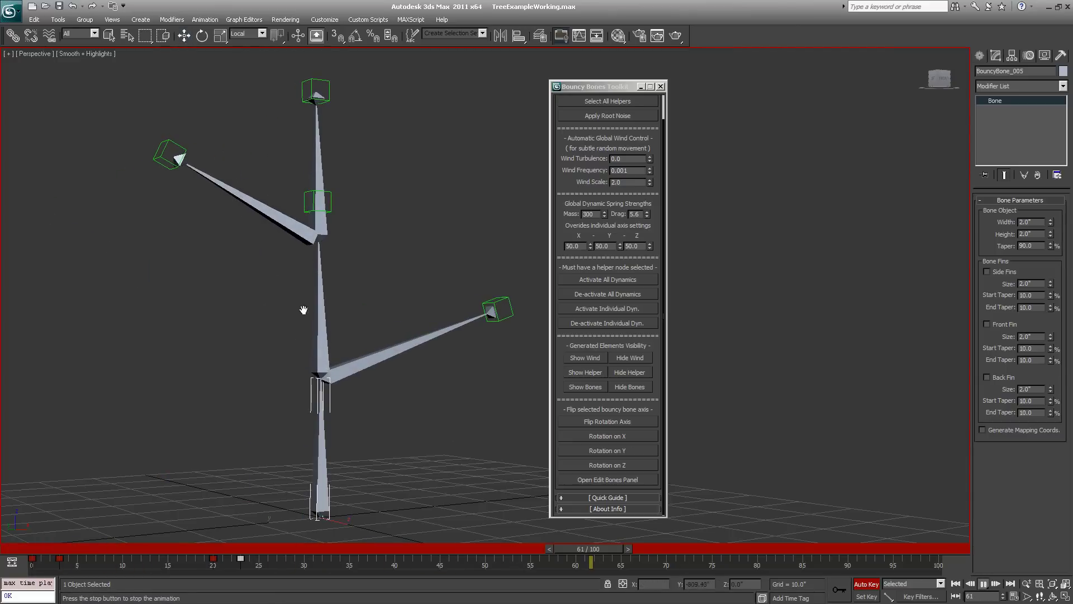
pyautogui.doubleClick(588, 214)
pyautogui.write('8000')
pyautogui.press('Return')
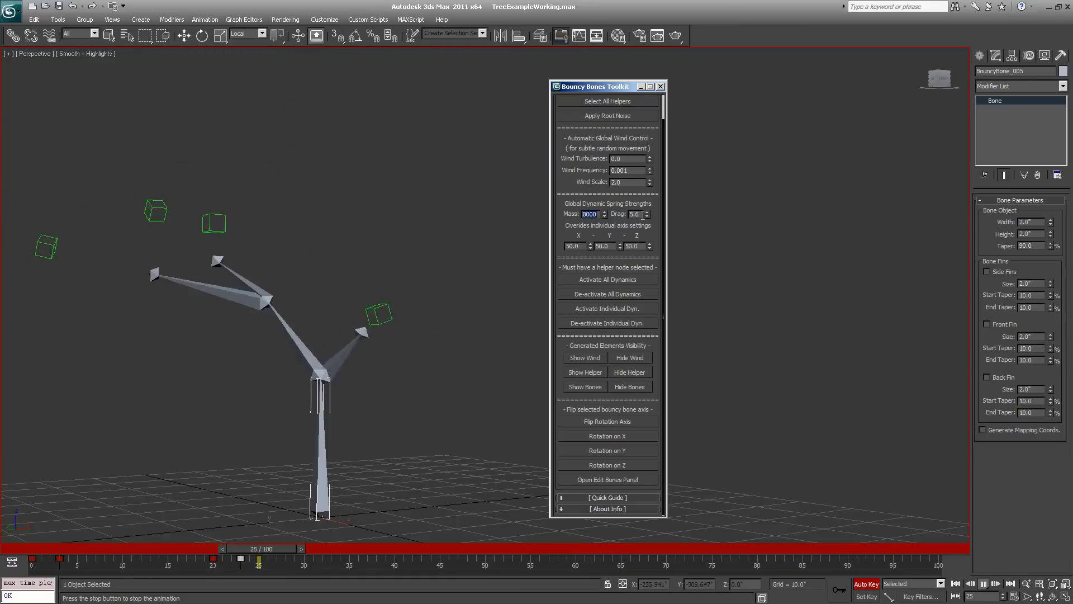
pyautogui.moveTo(647, 214)
pyautogui.mouseDown()
pyautogui.moveTo(647, 205)
pyautogui.moveTo(648, 224)
pyautogui.mouseUp()
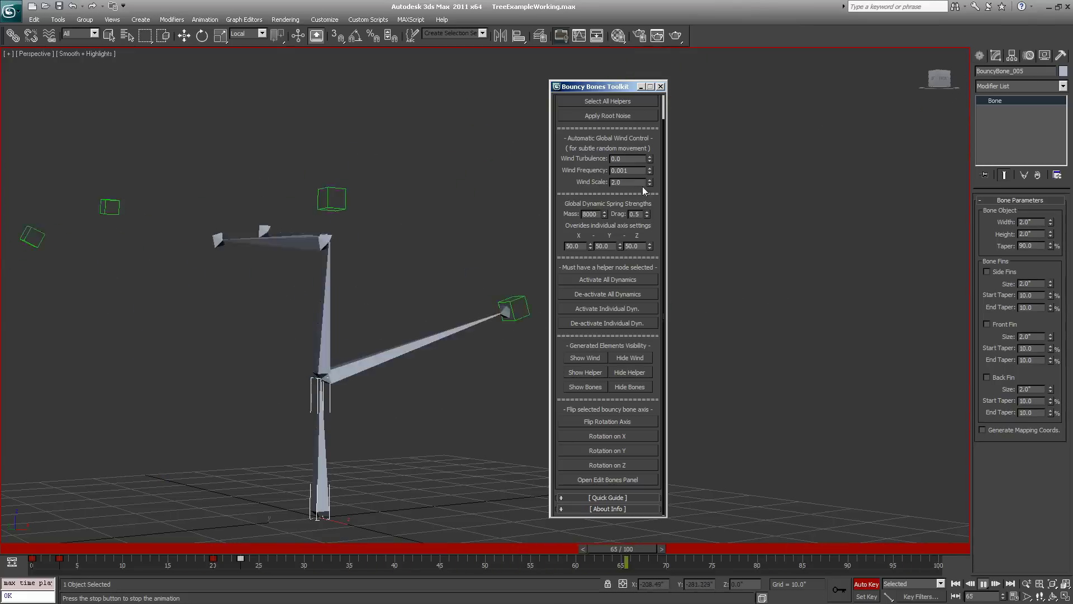
pyautogui.doubleClick(634, 214)
pyautogui.write('1.0')
pyautogui.press('Return')
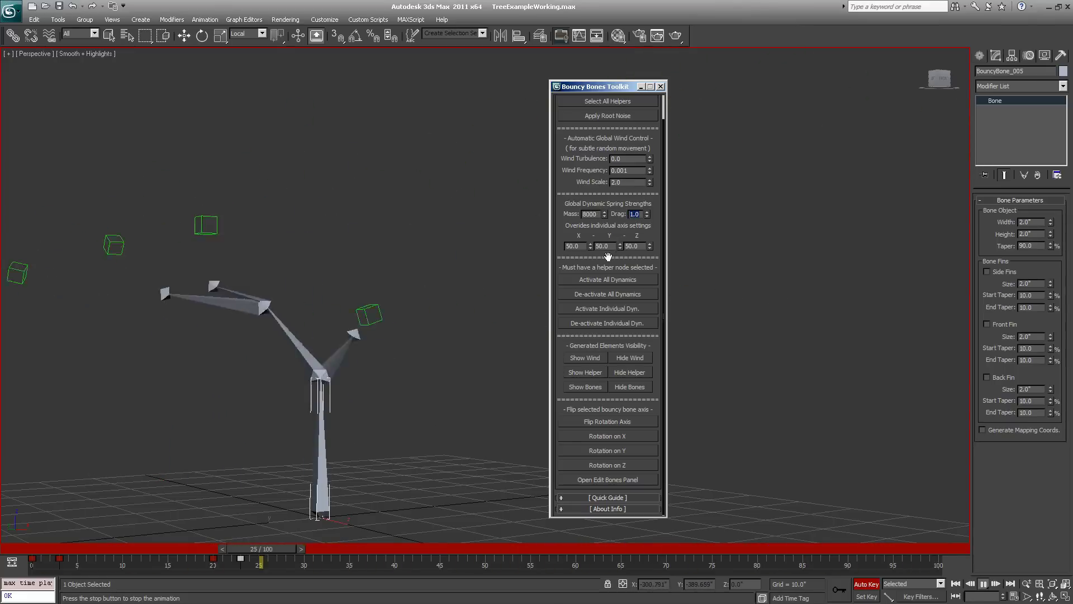
pyautogui.click(599, 281)
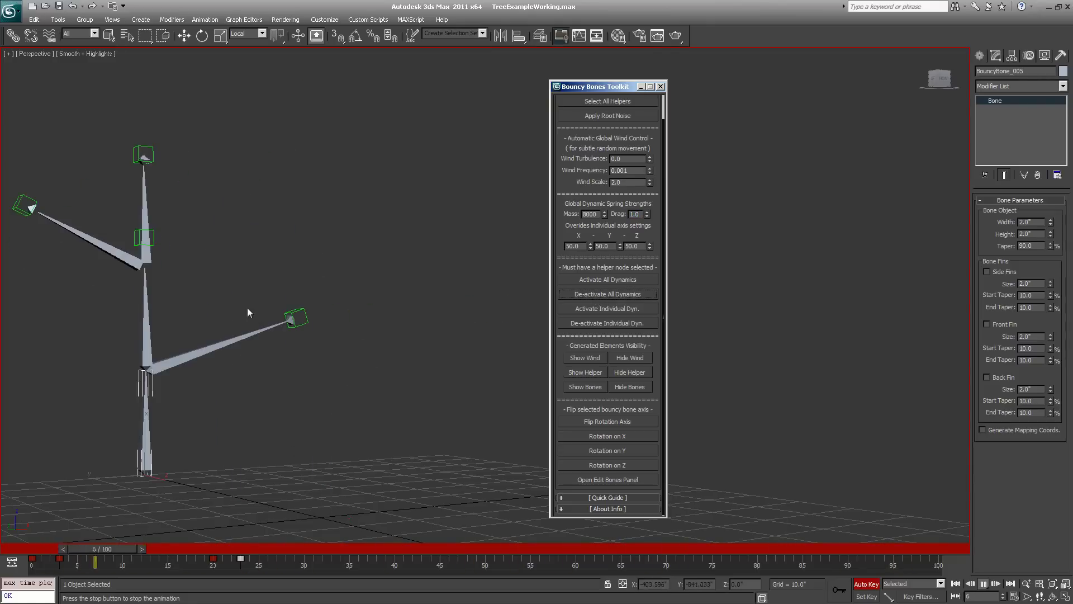
# - De-activate dynamics on the middle and top trunk helpers, play to compare, then Activate All Dynamics
pyautogui.click(592, 279)
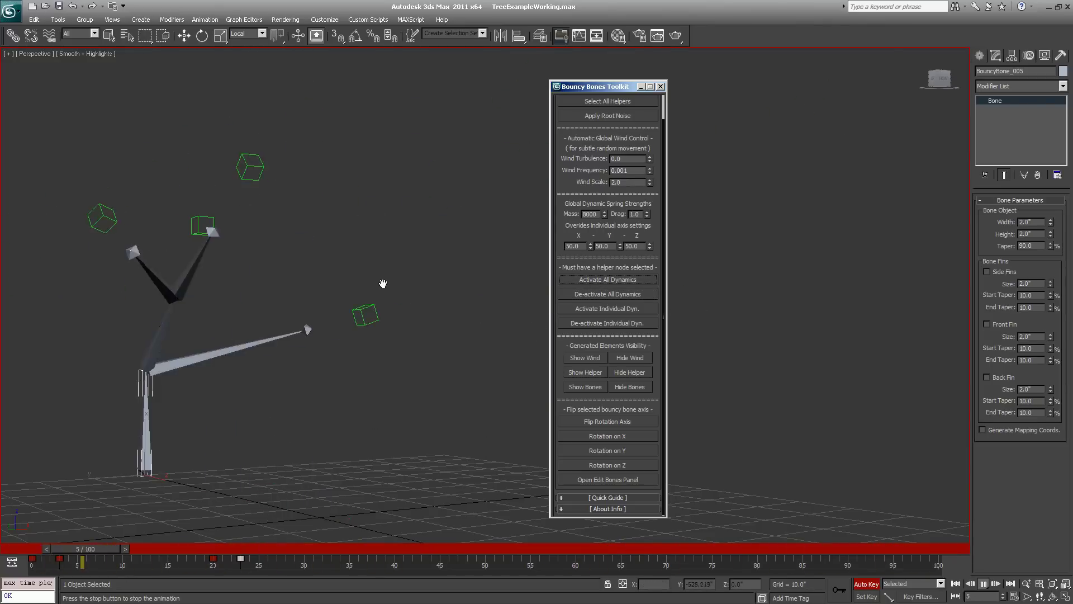
pyautogui.click(956, 584)
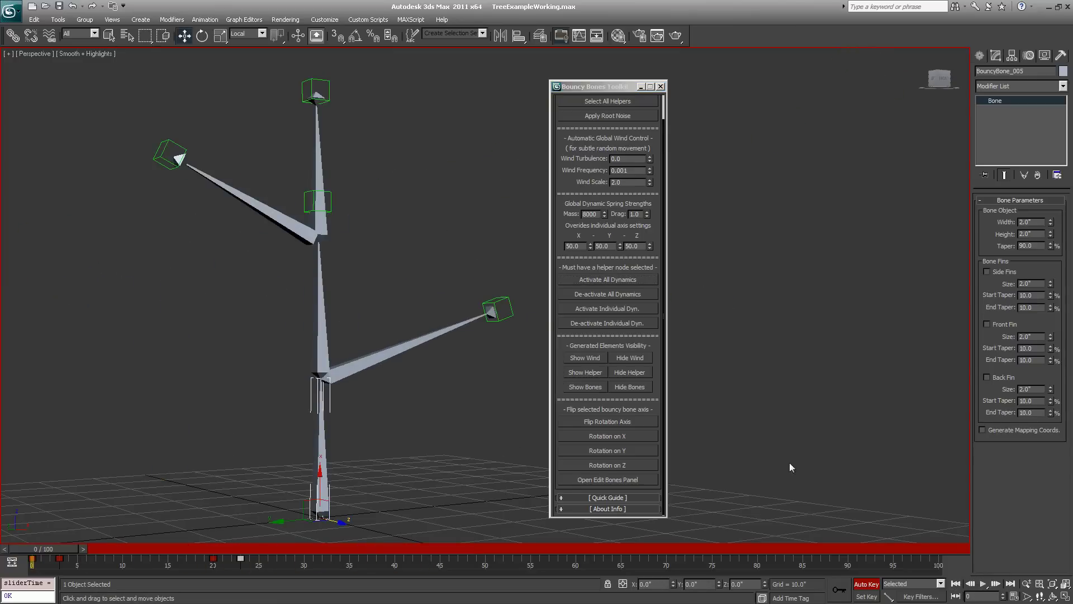
pyautogui.click(308, 210)
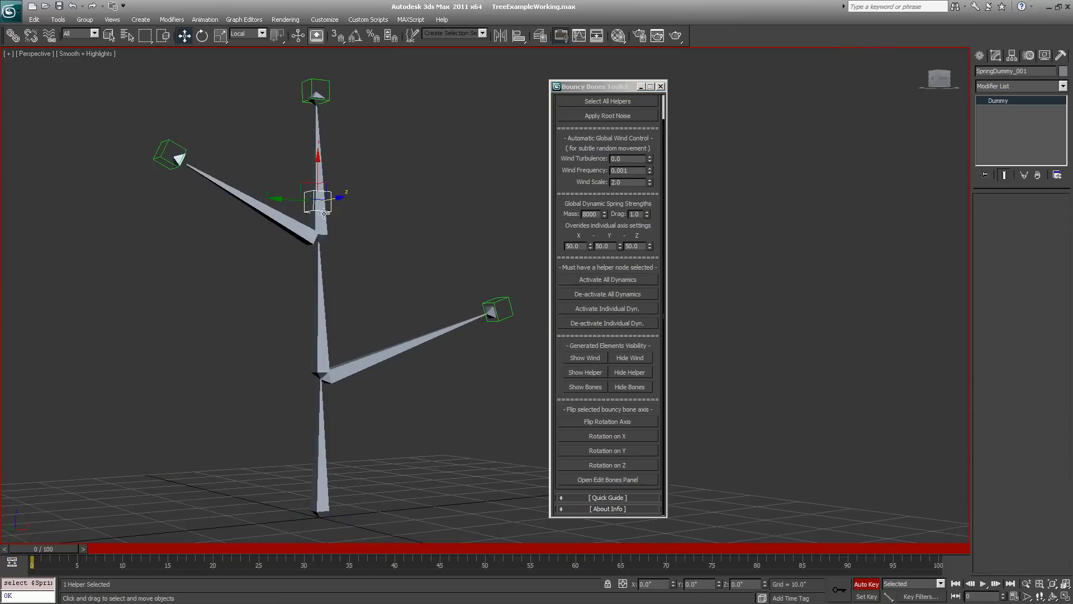
pyautogui.click(595, 327)
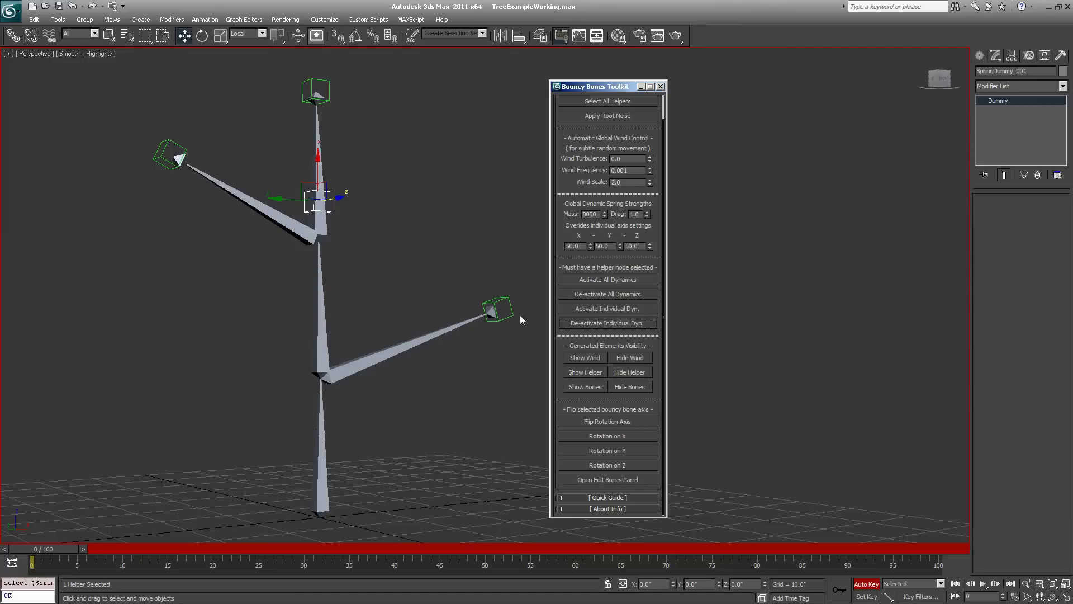
pyautogui.click(316, 90)
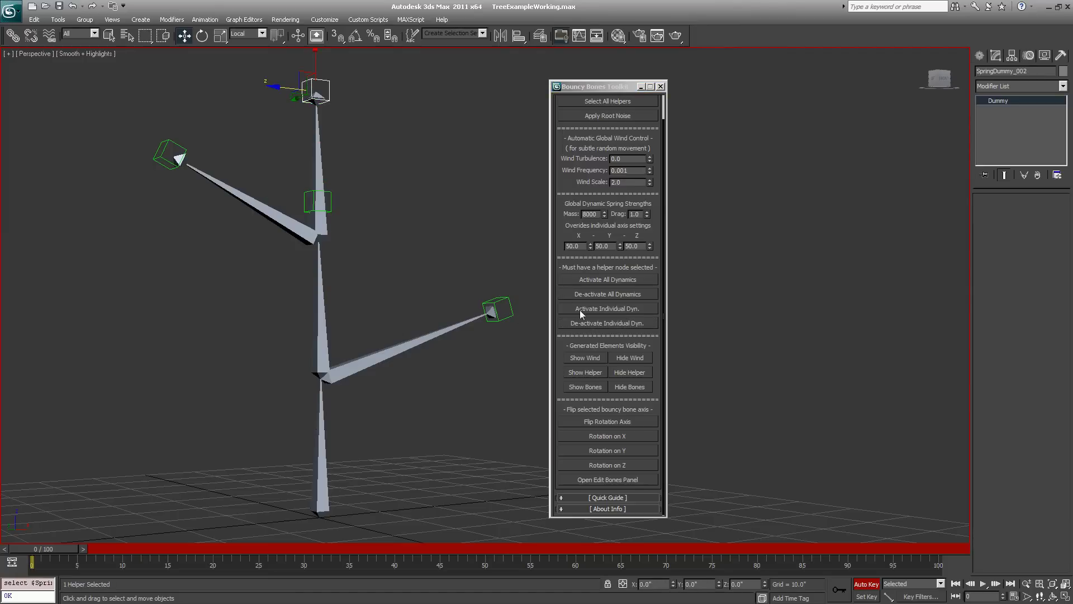
pyautogui.click(602, 327)
pyautogui.click(983, 584)
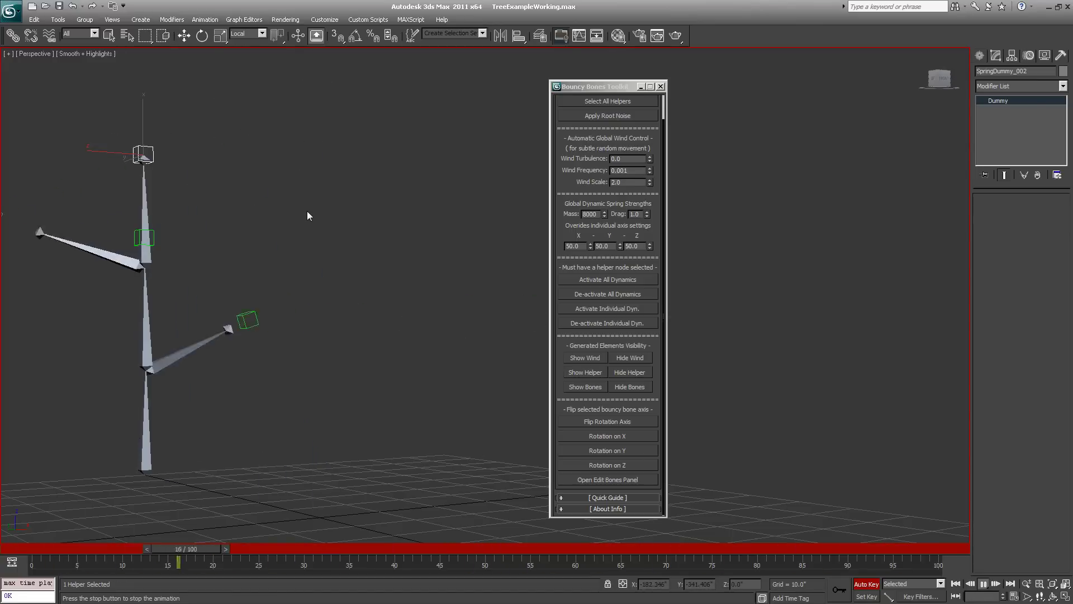
pyautogui.click(607, 281)
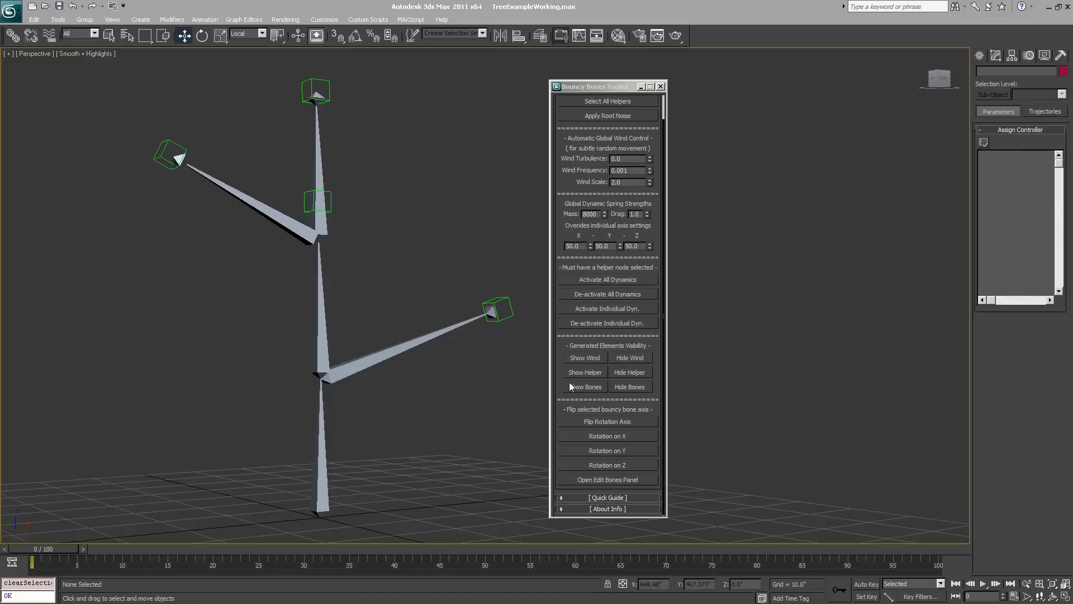
# - Select the lower branch bone BouncyBone_006 to inspect it, then clear the selection
pyautogui.click(602, 409)
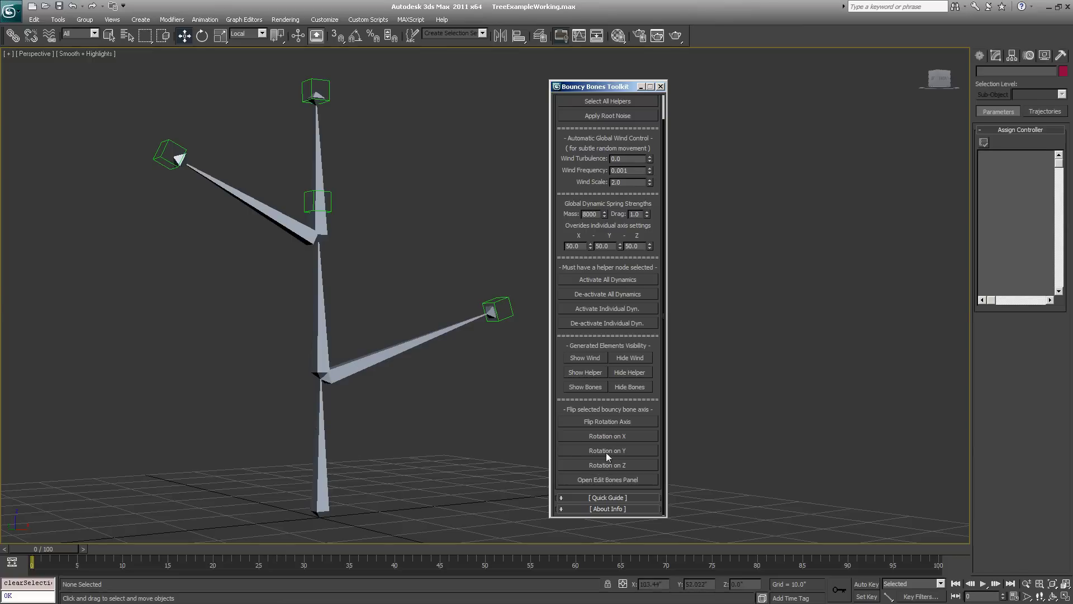
pyautogui.click(390, 354)
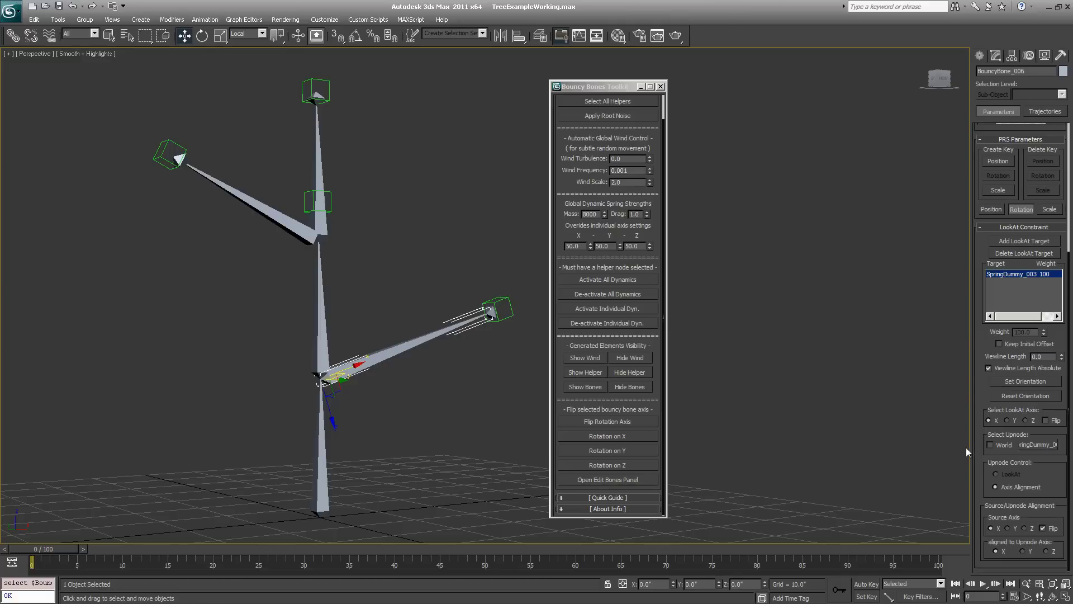
pyautogui.click(477, 428)
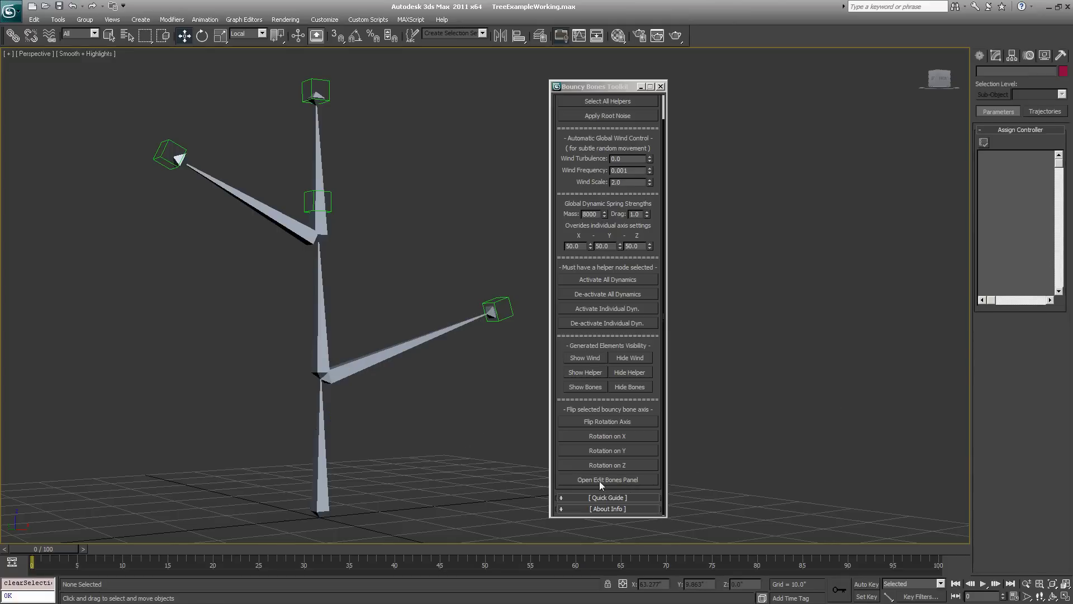
# - Open and close the Edit Bones panel, then collapse the Post-Build Control rollout
pyautogui.click(609, 484)
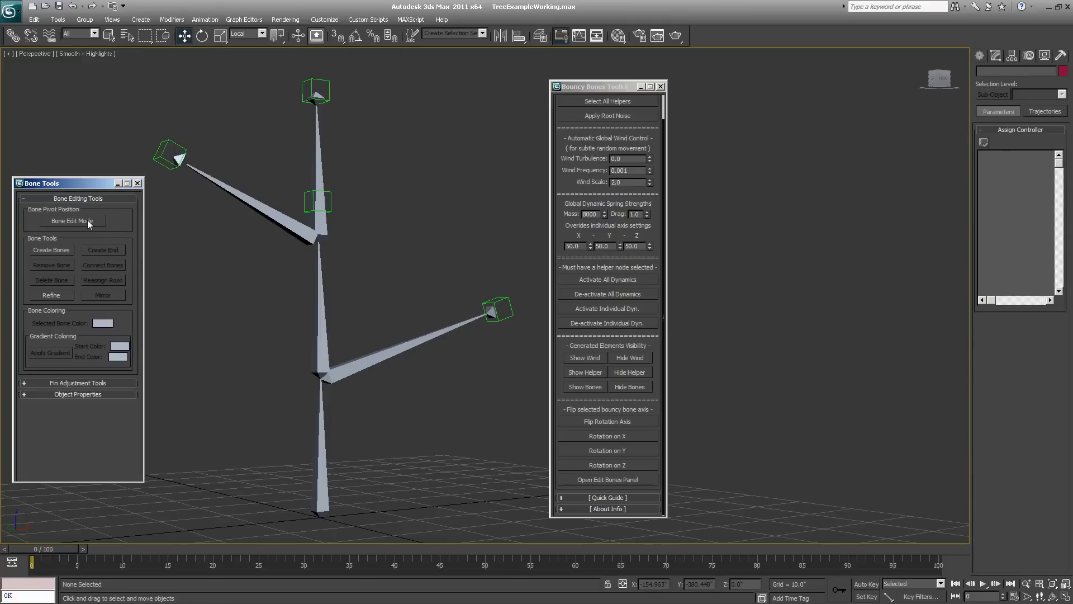
pyautogui.click(138, 183)
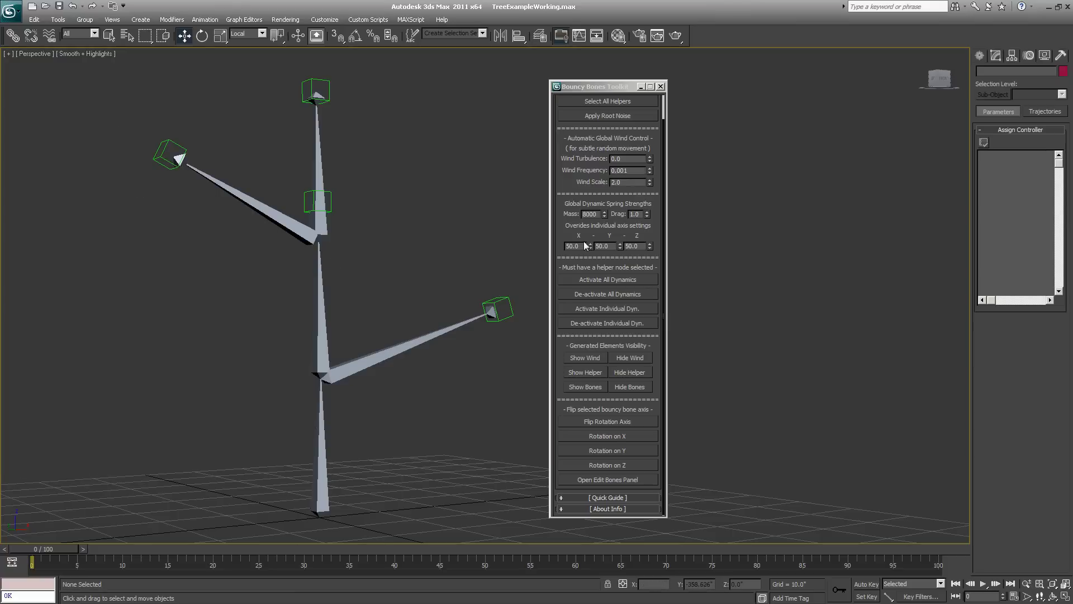
pyautogui.scroll(2, 586, 246)
pyautogui.click(604, 112)
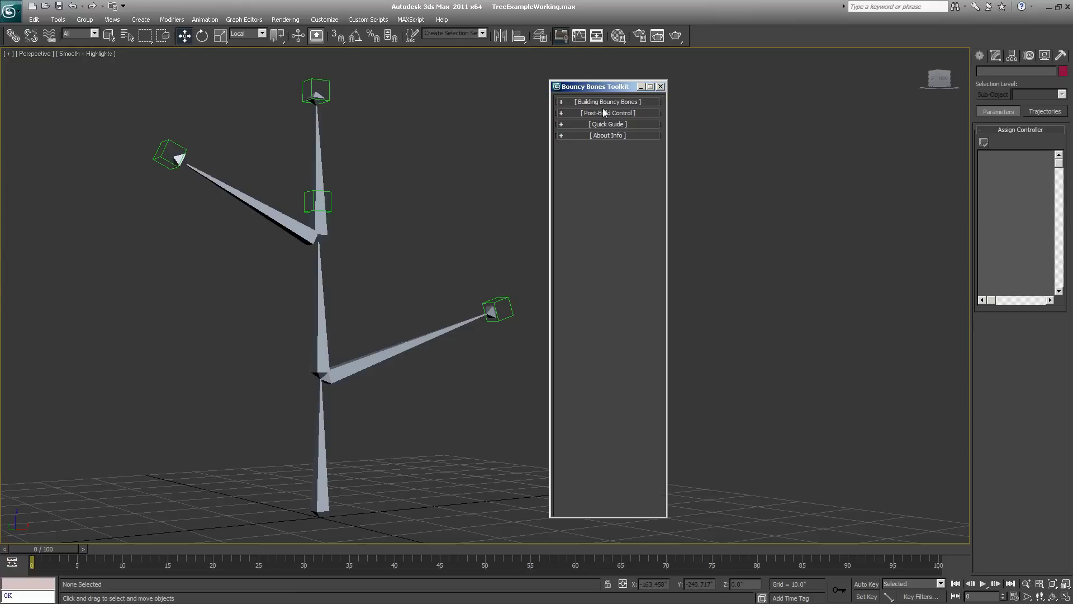
# - Expand the Building Bouncy Bones rollout
pyautogui.click(605, 102)
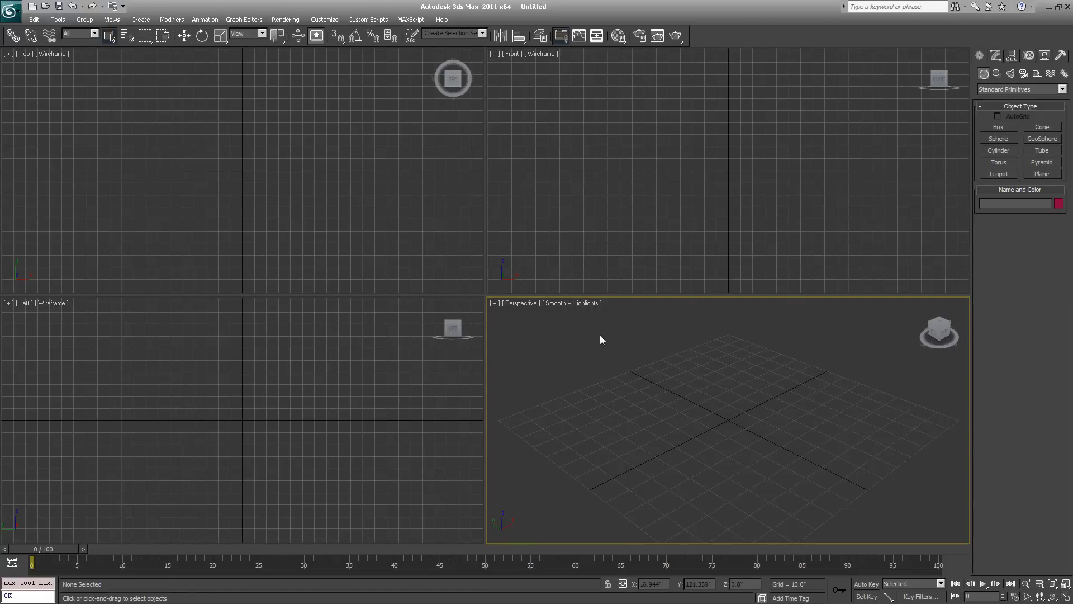
# - Maximize the Perspective view, dismiss the warning, and draw a tall box at the grid centre
pyautogui.hotkey('alt', 'w')
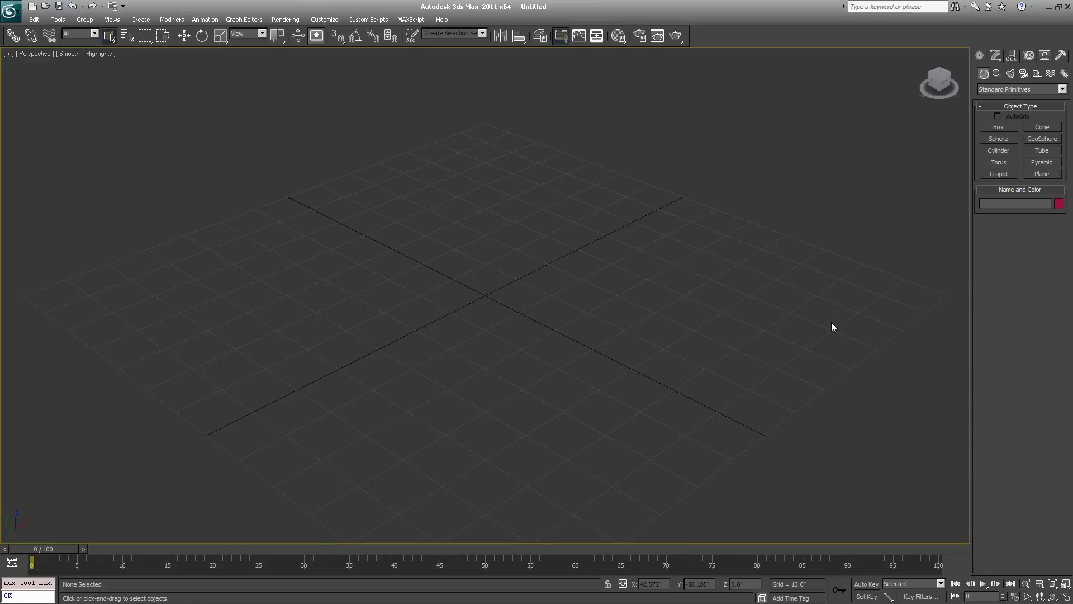
pyautogui.click(628, 343)
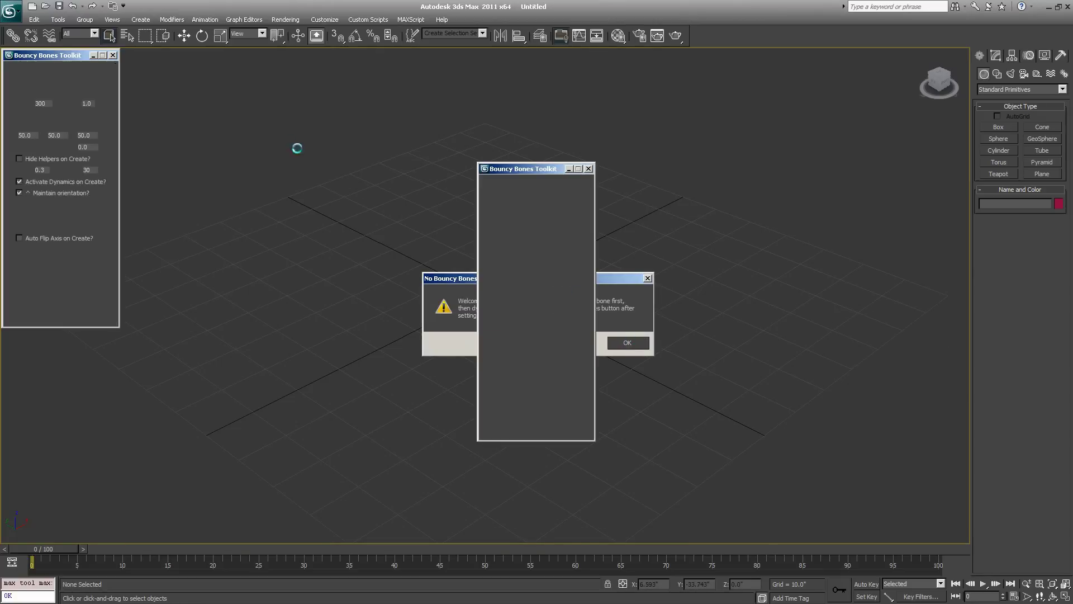
pyautogui.click(998, 127)
pyautogui.moveTo(464, 288); pyautogui.dragTo(501, 291)
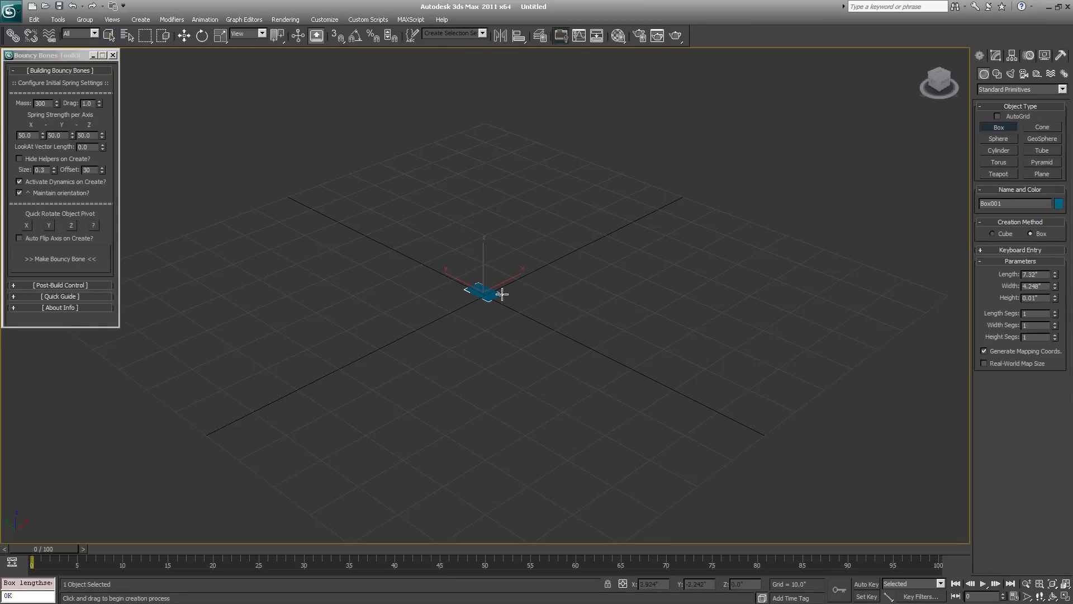
# - Stand a cylinder on the box top using AutoGrid, then begin a torus on it
pyautogui.click(999, 150)
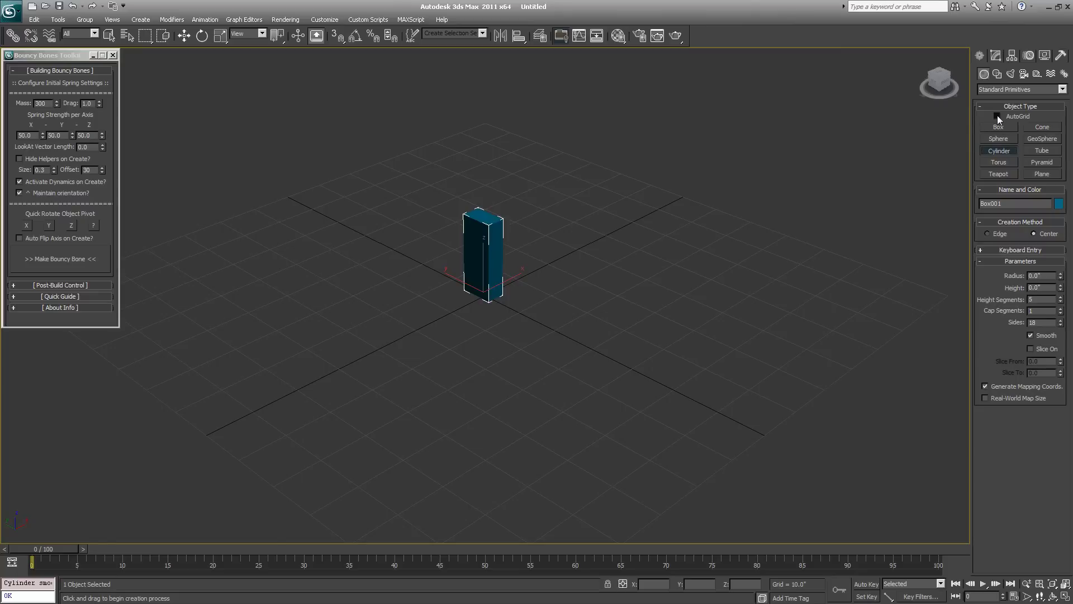
pyautogui.click(998, 116)
pyautogui.moveTo(485, 216); pyautogui.dragTo(487, 217)
pyautogui.click(491, 165)
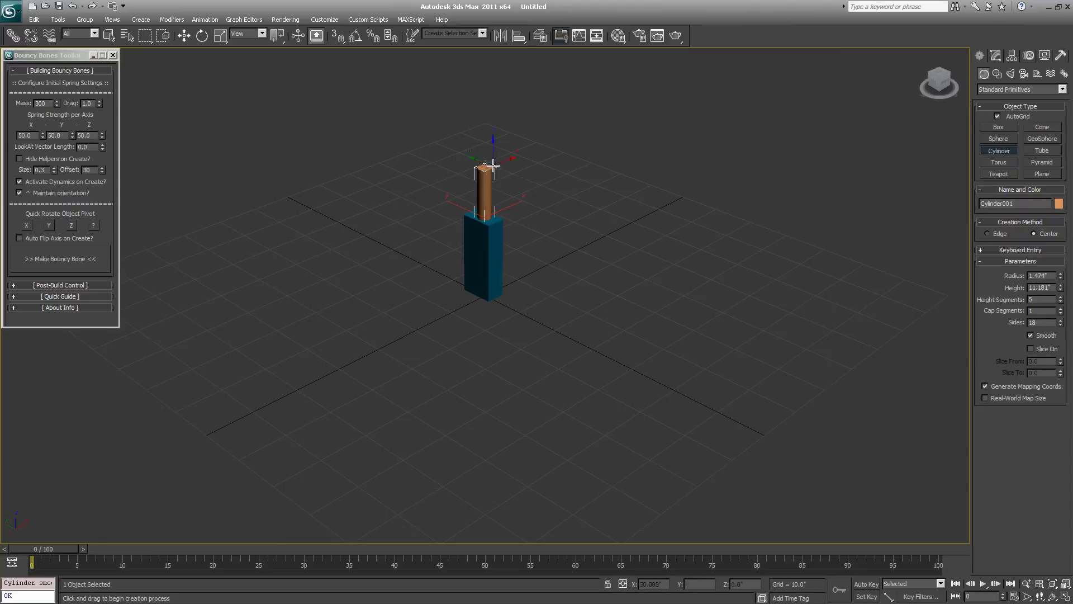
pyautogui.click(999, 162)
pyautogui.click(491, 171)
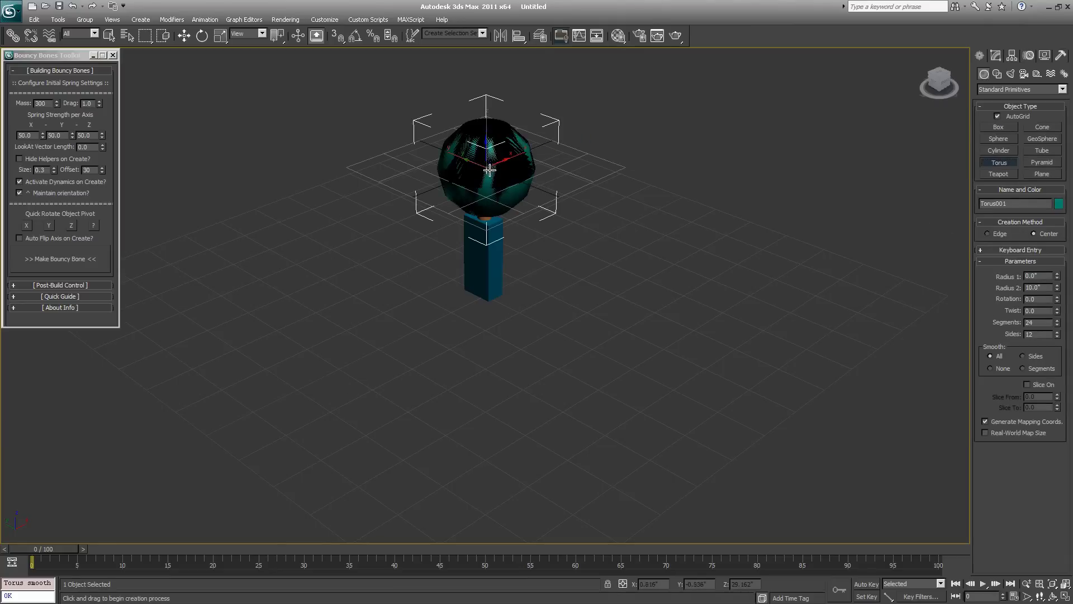
# - Finish a thin torus and rotate it -75° on Y with Angle Snap to stand upright
pyautogui.moveTo(491, 171); pyautogui.dragTo(501, 179)
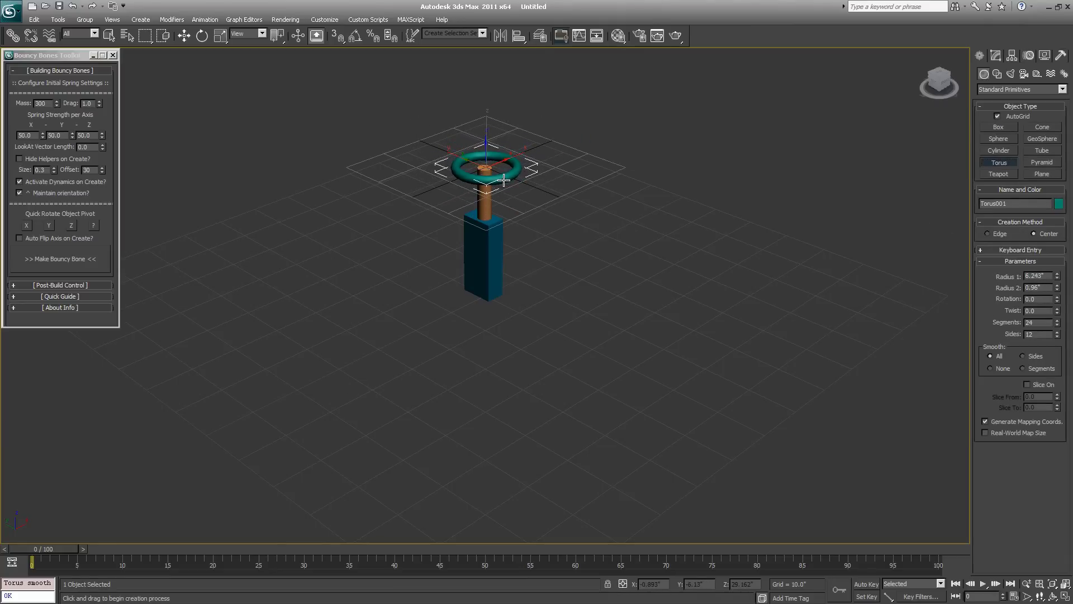
pyautogui.click(503, 179)
pyautogui.press('w')
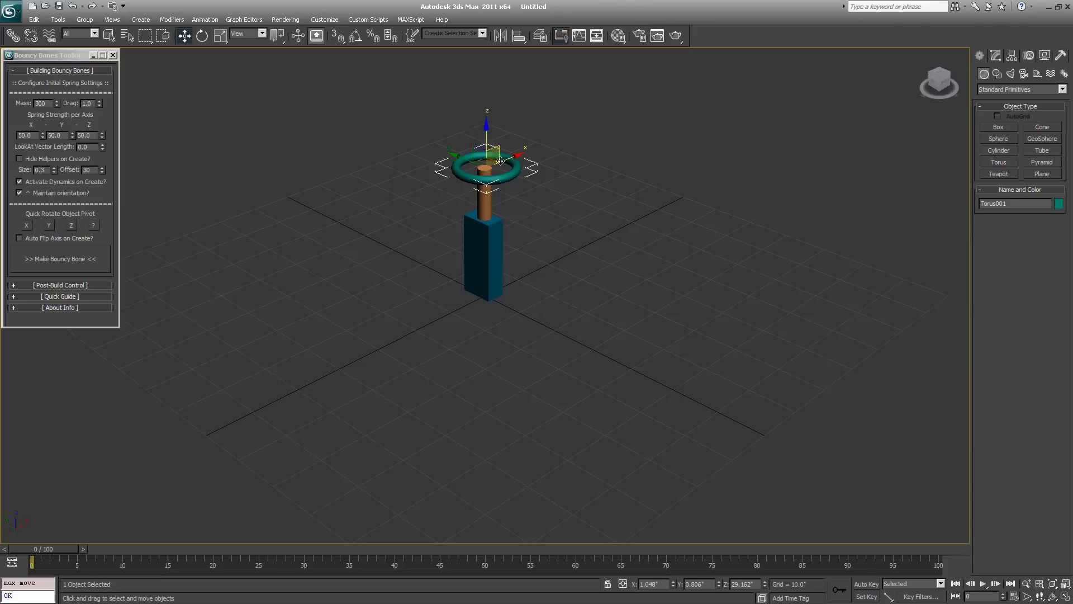
pyautogui.press('e')
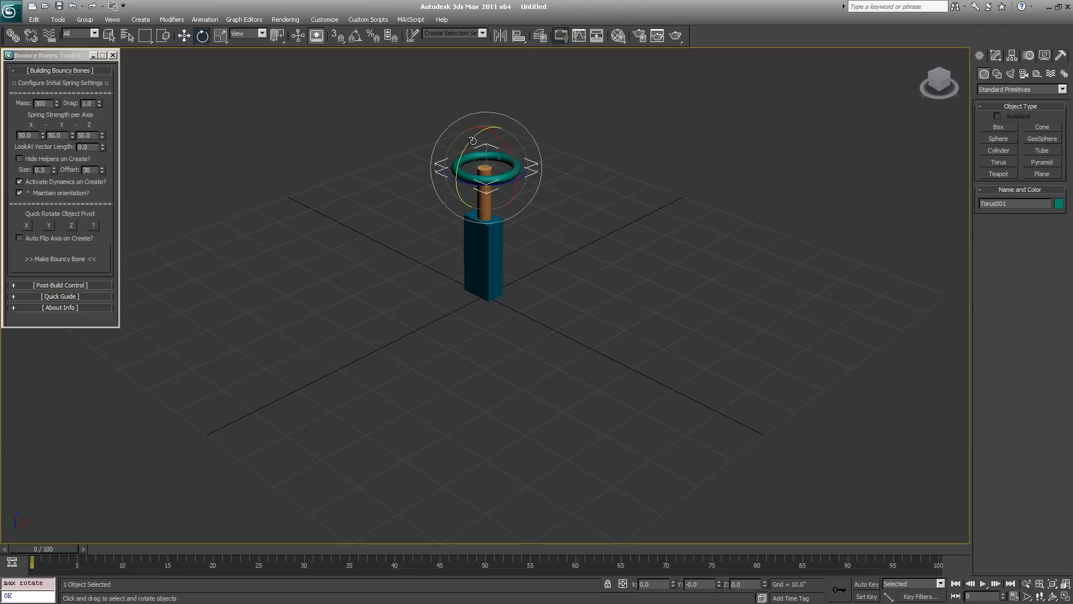
pyautogui.click(359, 41)
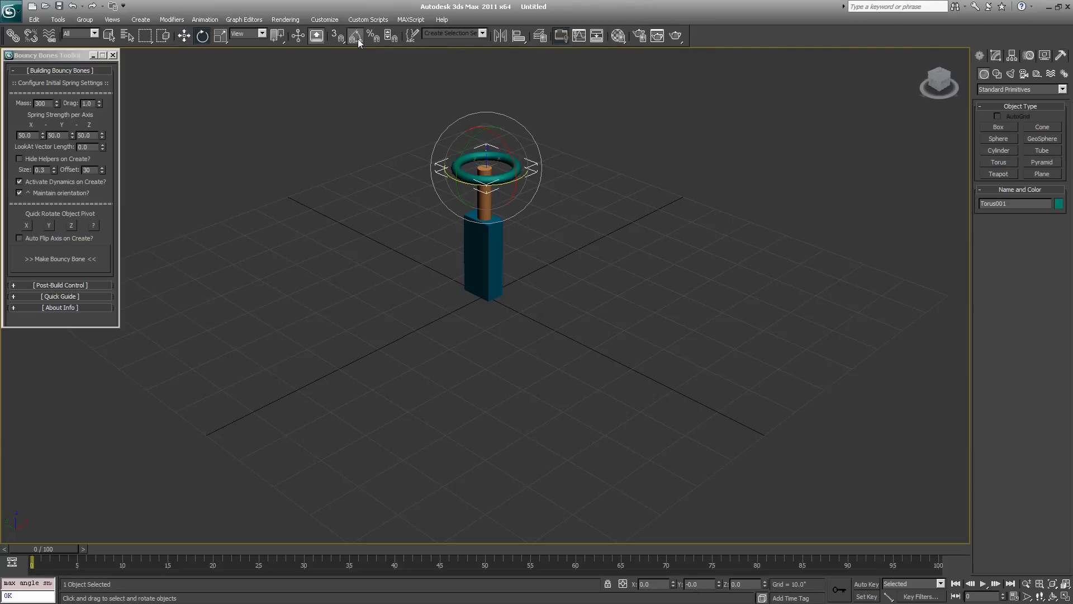
pyautogui.moveTo(473, 141); pyautogui.dragTo(472, 202)
# - Raise the torus on Z above the cylinder top and clear the selection
pyautogui.press('w')
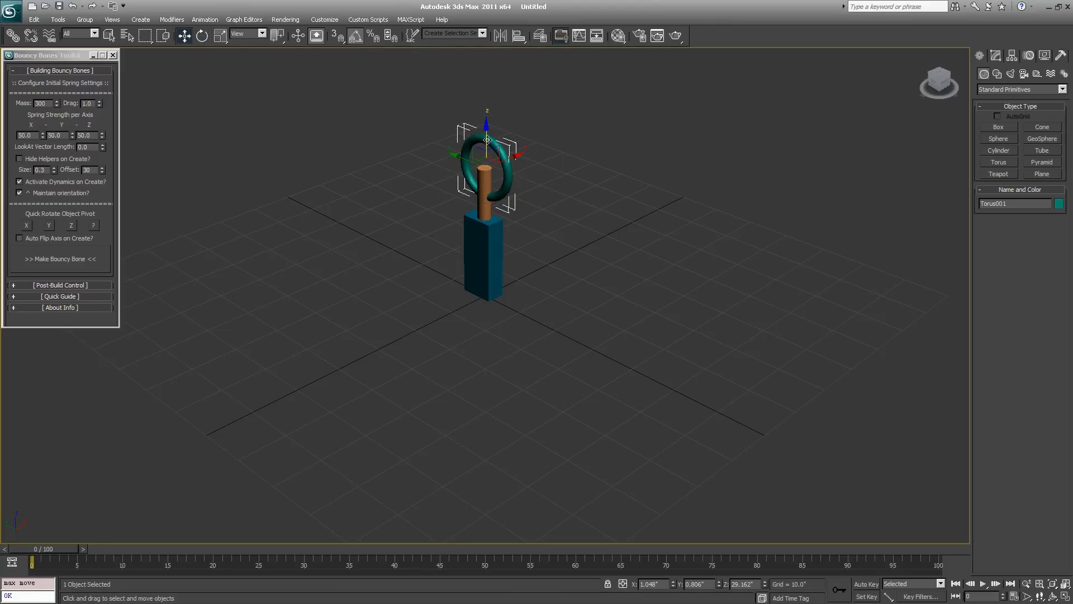
pyautogui.moveTo(488, 139); pyautogui.dragTo(487, 118)
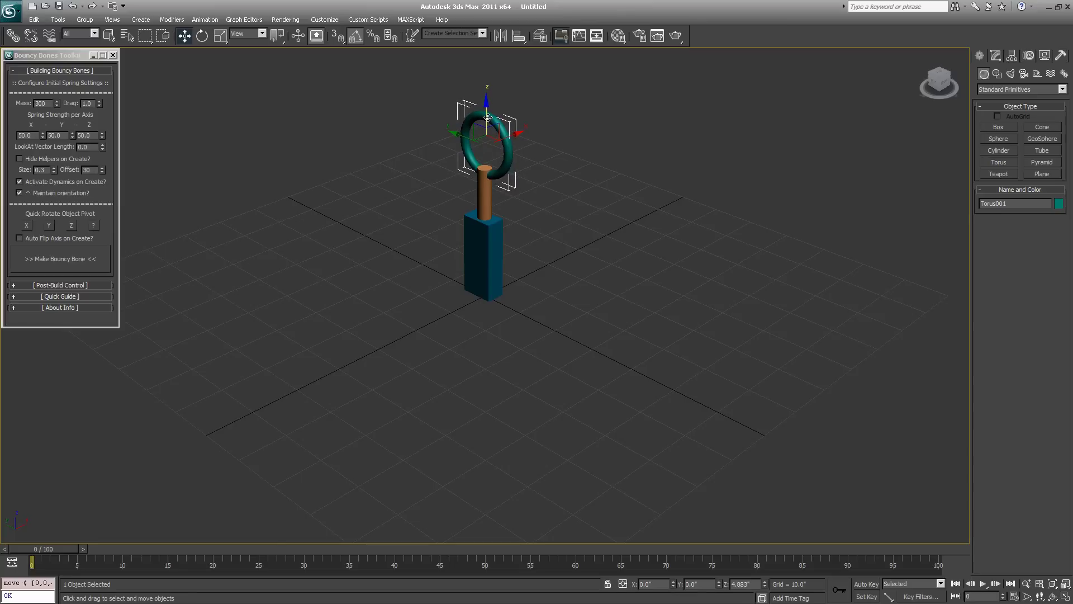
pyautogui.click(555, 250)
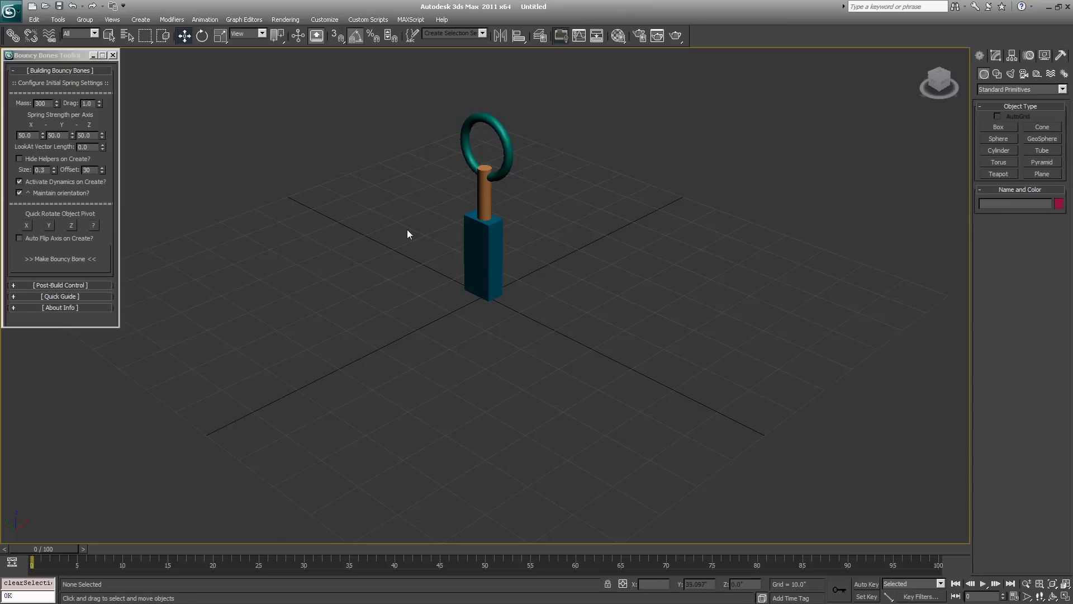
# - Move the toolkit floater off the view label and select the torus, cylinder and box in turn
pyautogui.moveTo(79, 58); pyautogui.dragTo(97, 96)
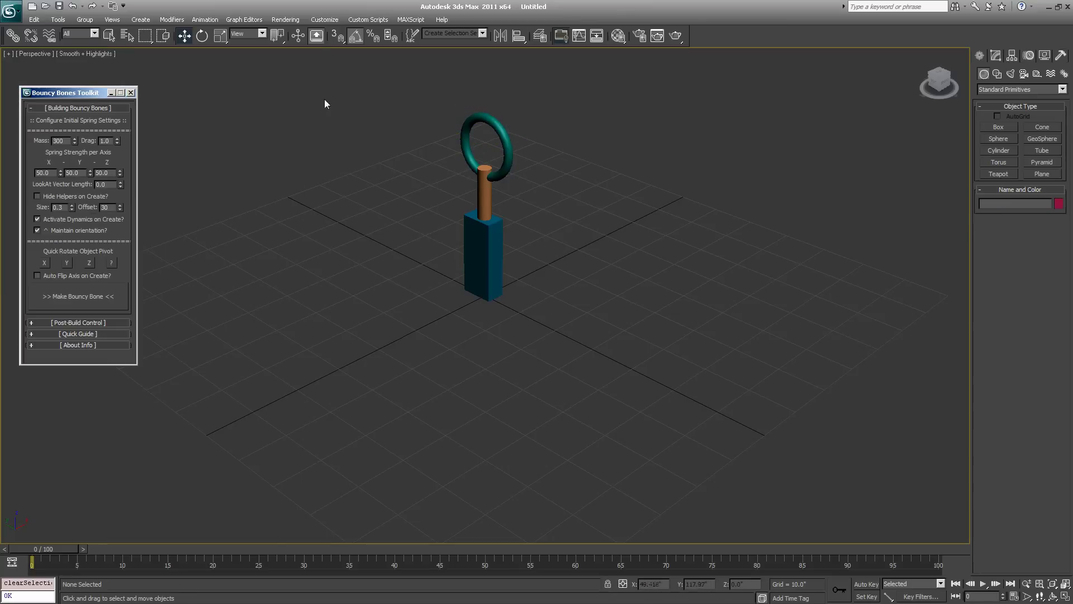
pyautogui.click(501, 178)
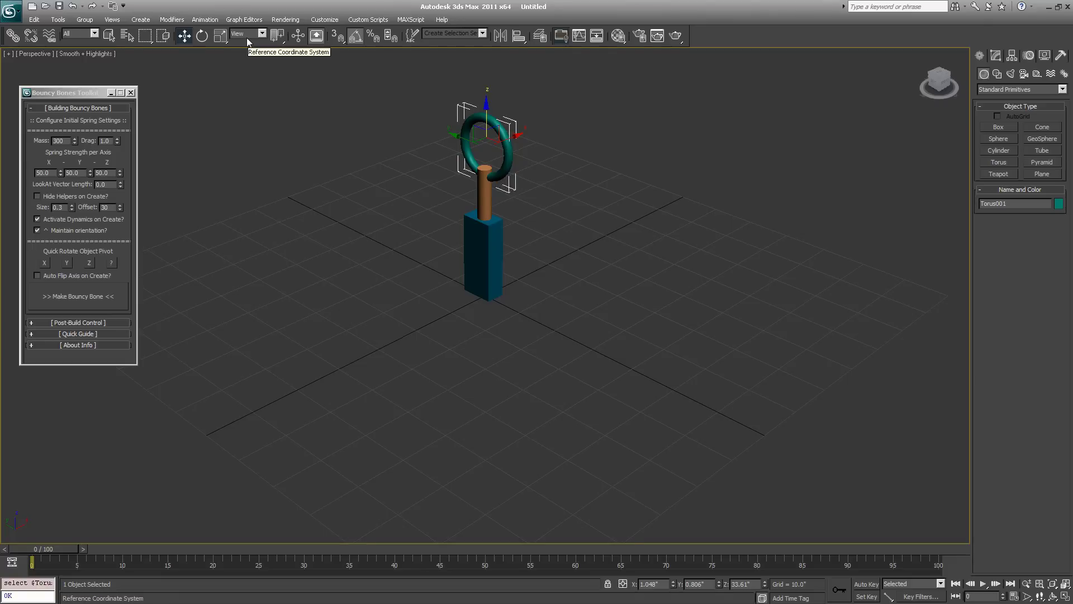
pyautogui.click(484, 190)
pyautogui.click(494, 243)
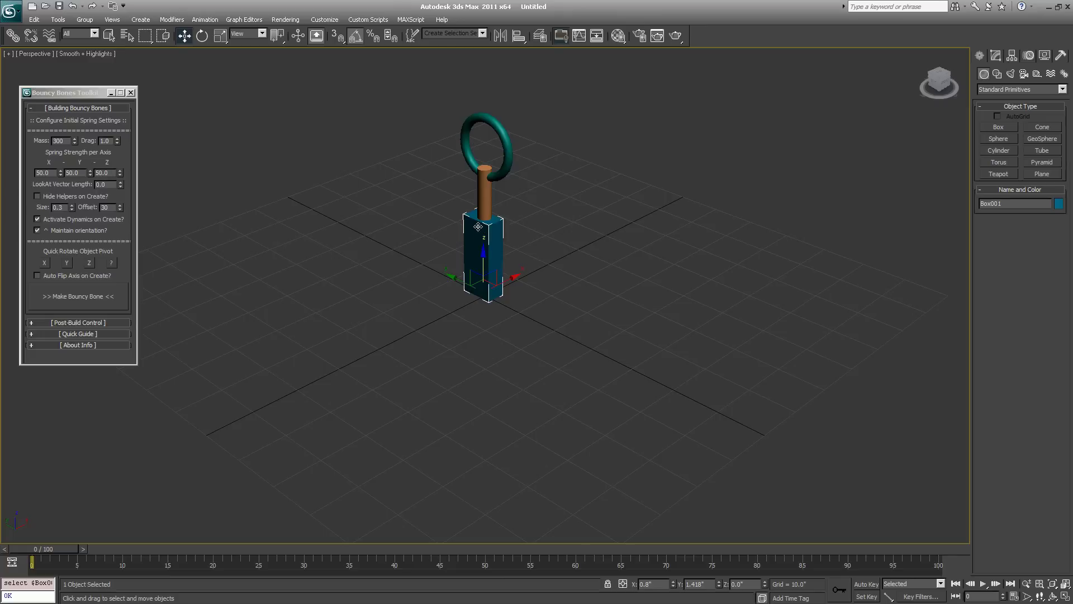
pyautogui.click(483, 197)
pyautogui.click(505, 162)
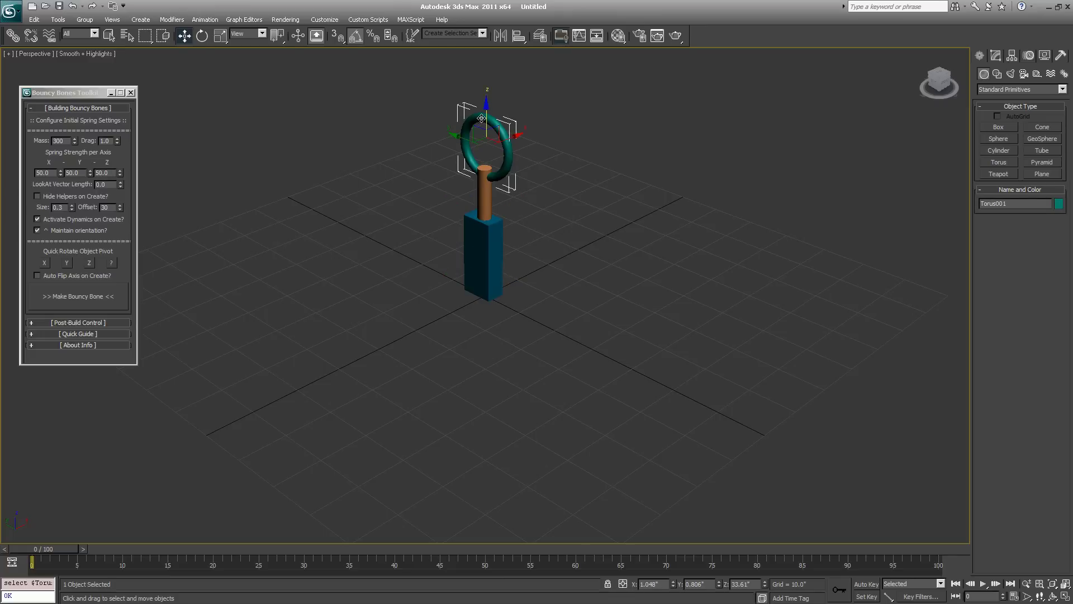
# - Set the Reference Coordinate System to Local and compare the box, cylinder and torus axes
pyautogui.click(262, 35)
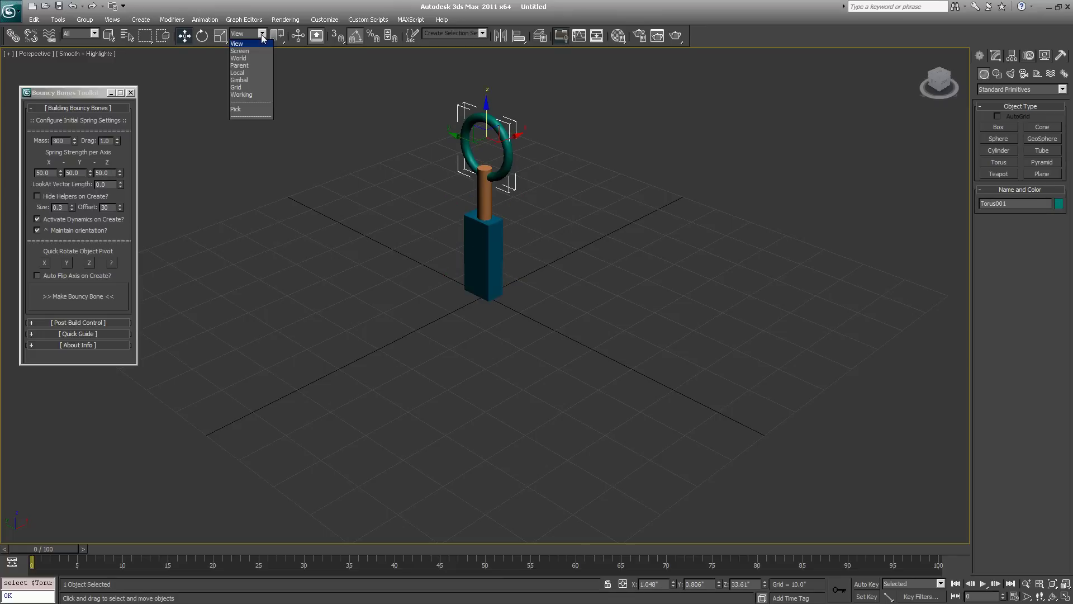
pyautogui.click(246, 73)
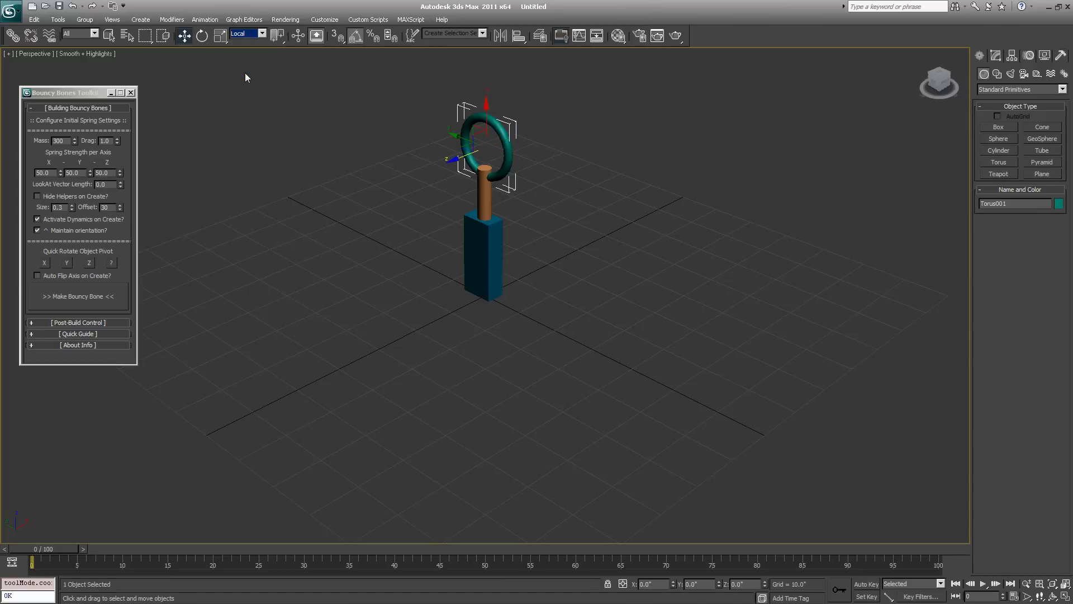
pyautogui.click(485, 188)
pyautogui.click(487, 224)
pyautogui.click(484, 190)
pyautogui.click(486, 163)
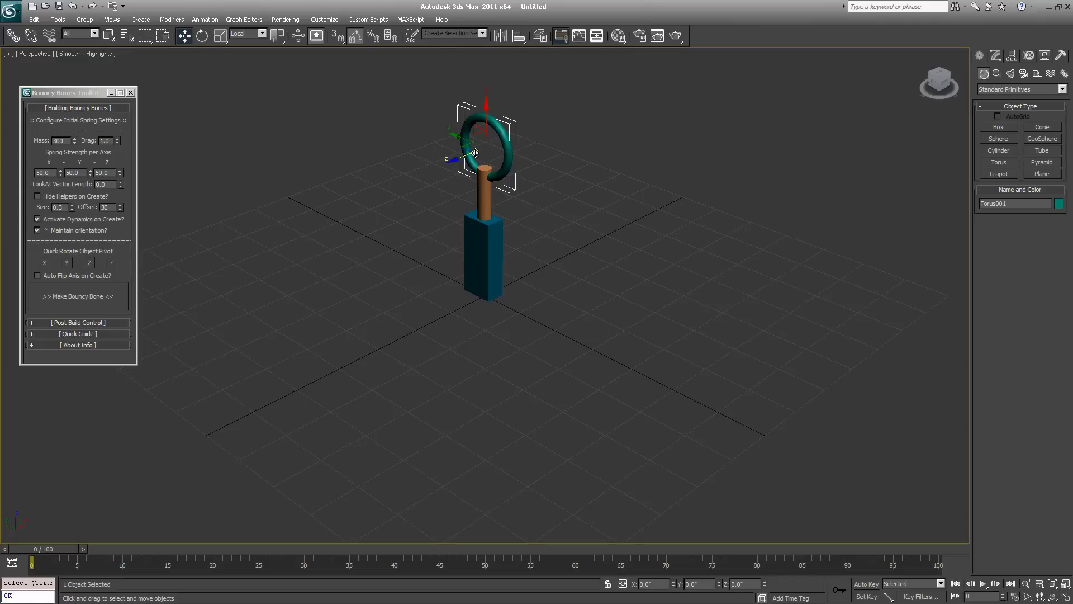
pyautogui.click(483, 220)
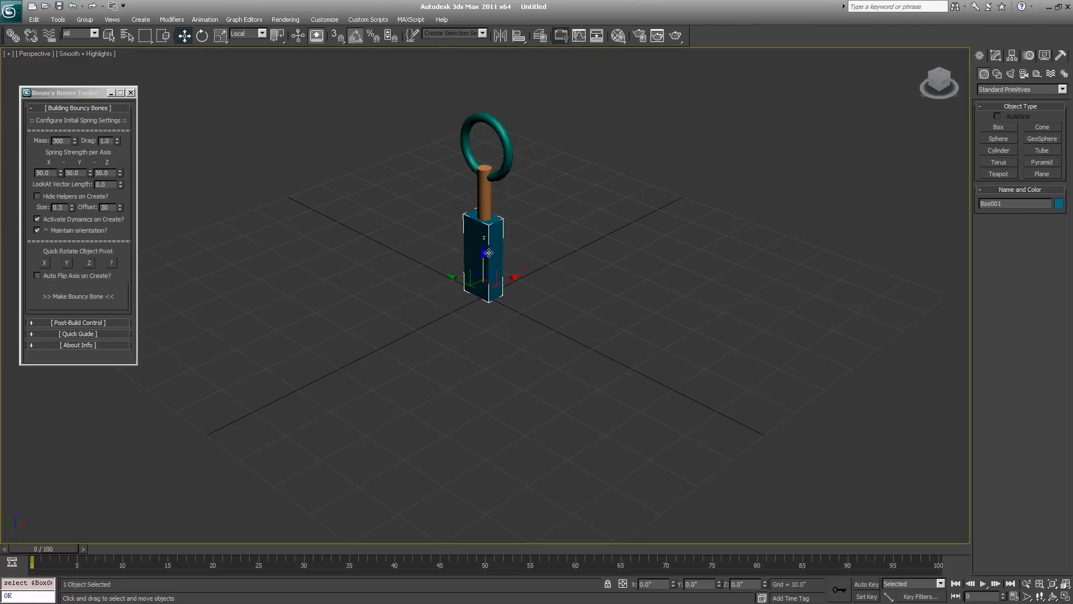
pyautogui.click(486, 204)
pyautogui.click(505, 165)
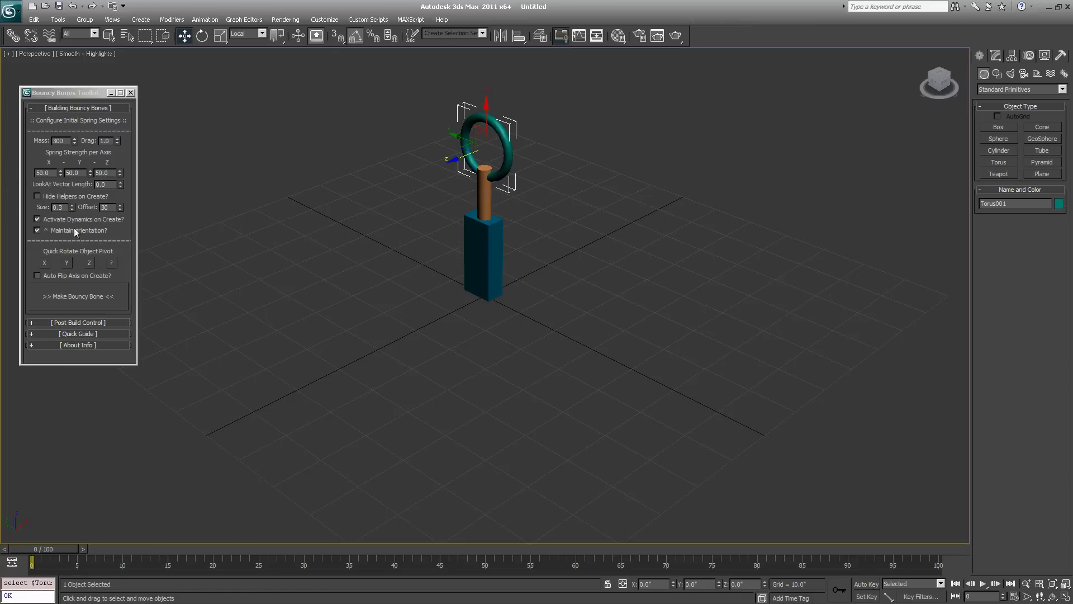
# - Rotate the torus pivot with Quick Rotate Object Pivot Z four times, then X, so Z points up
pyautogui.moveTo(67, 97); pyautogui.dragTo(173, 94)
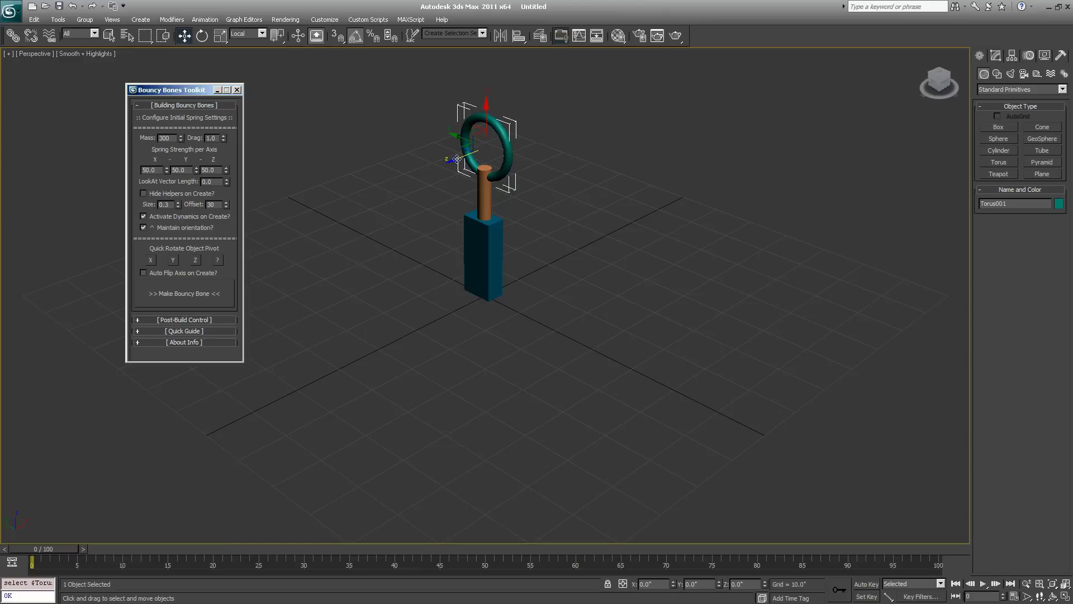
pyautogui.click(1012, 57)
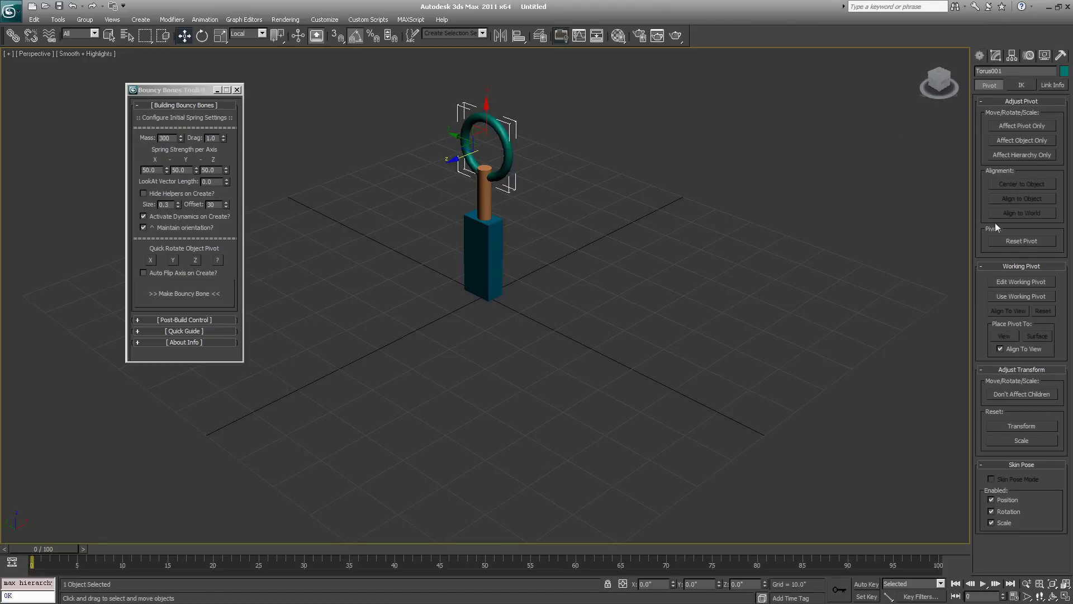
pyautogui.click(196, 259)
pyautogui.click(195, 261)
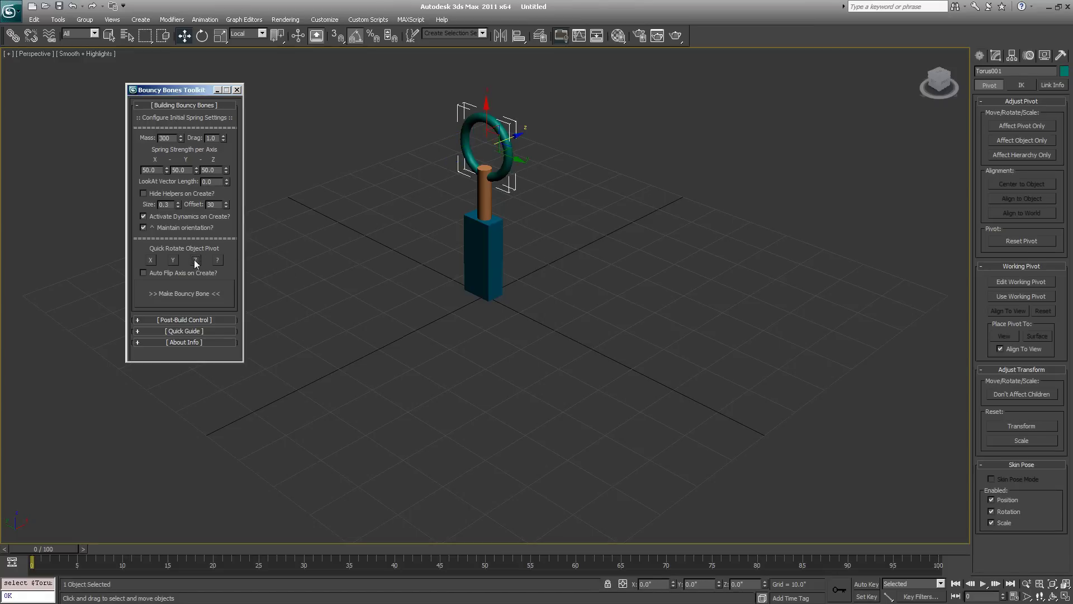
pyautogui.click(196, 260)
pyautogui.click(195, 261)
pyautogui.click(151, 260)
# - Compare the cylinder, torus and box pivots, then clear the selection
pyautogui.click(486, 211)
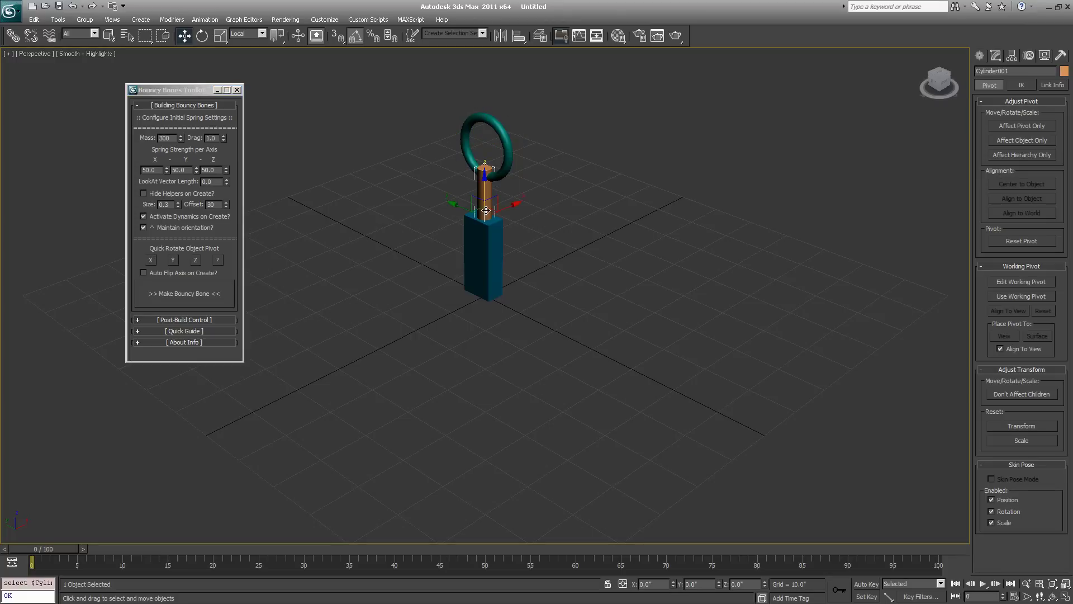
pyautogui.click(498, 175)
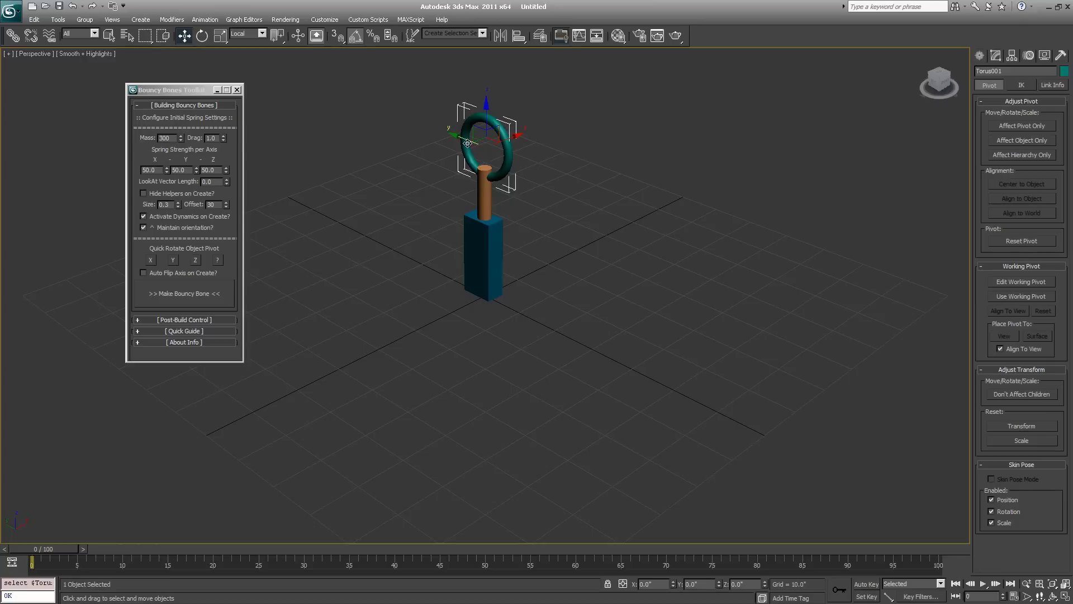
pyautogui.click(479, 196)
pyautogui.click(477, 223)
pyautogui.click(484, 205)
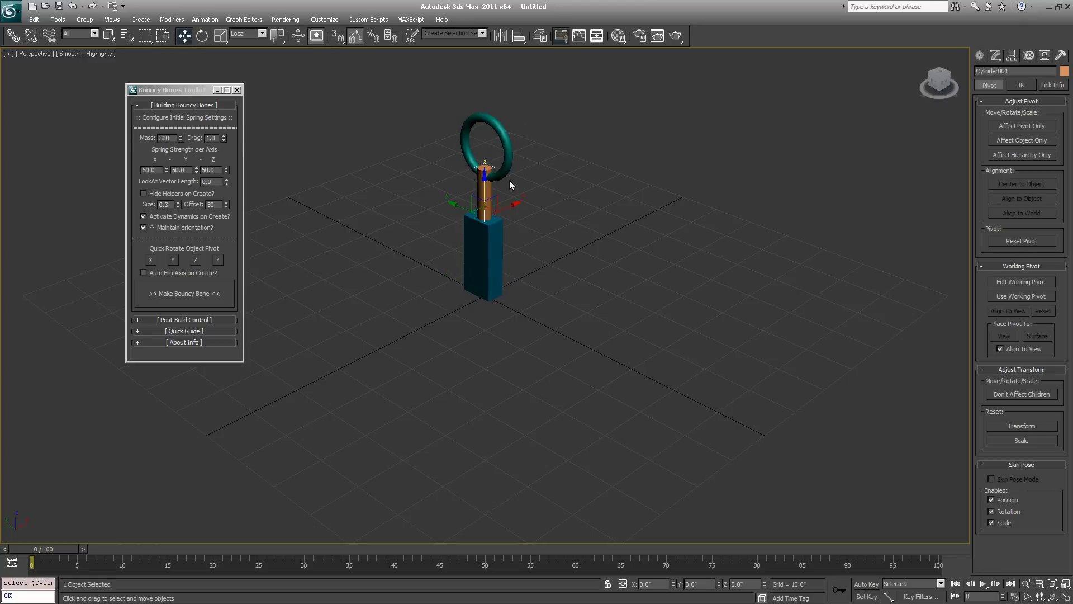
pyautogui.click(510, 136)
pyautogui.click(480, 197)
pyautogui.click(480, 236)
pyautogui.click(486, 196)
pyautogui.click(491, 181)
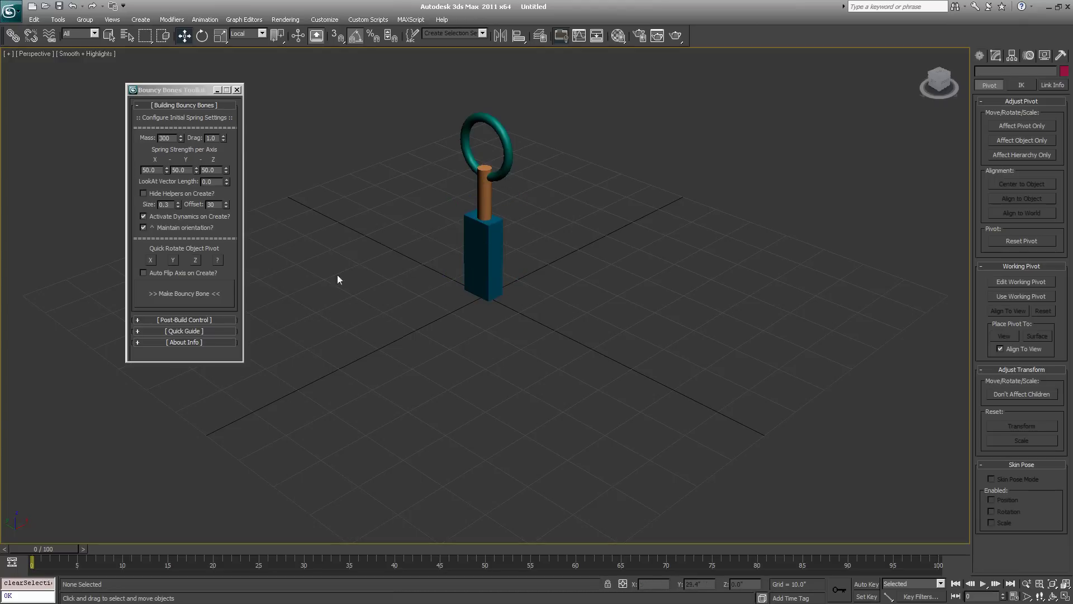
# - Make the box and cylinder bouncy bones with Make Bouncy Bone
pyautogui.click(486, 262)
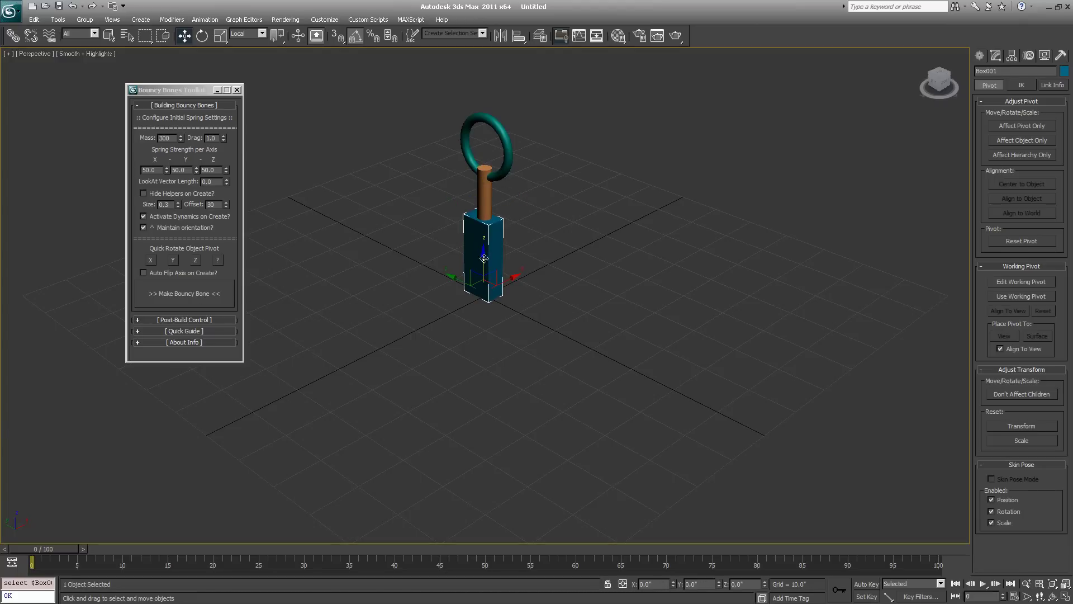
pyautogui.keyDown('ctrl'); pyautogui.click(485, 197); pyautogui.keyUp('ctrl')
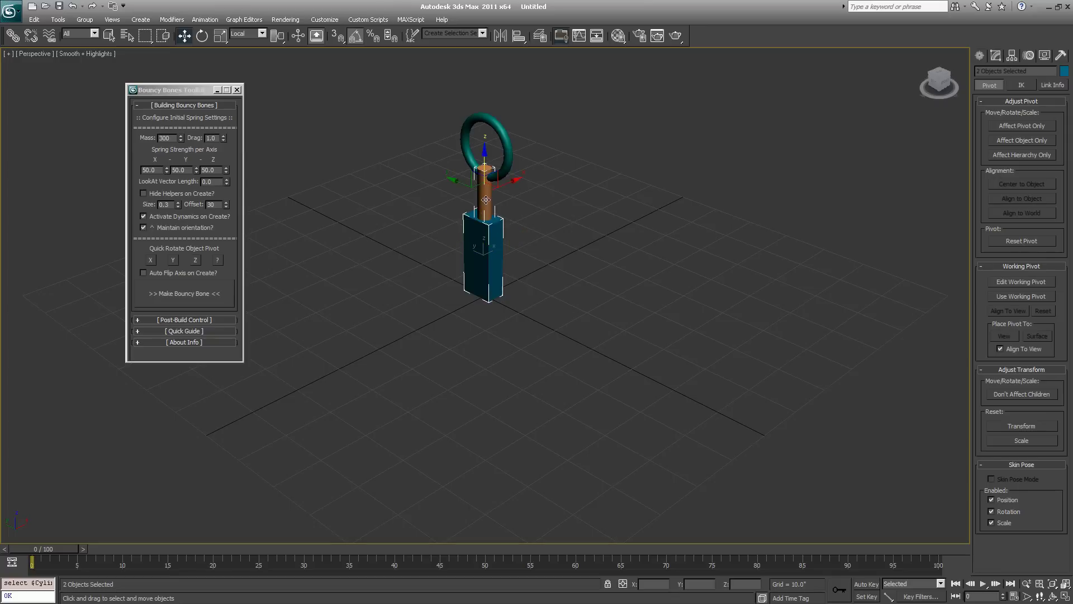
pyautogui.click(174, 296)
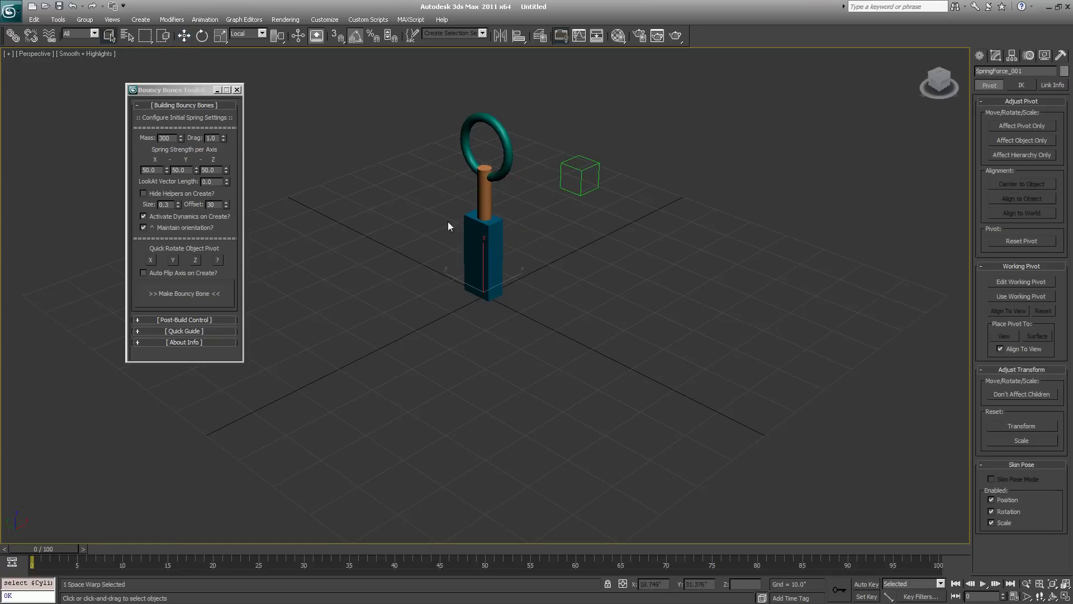
# - Make the torus a bouncy bone, expand Post-Build Control, and play the bounce preview
pyautogui.click(502, 178)
pyautogui.click(201, 296)
pyautogui.click(190, 319)
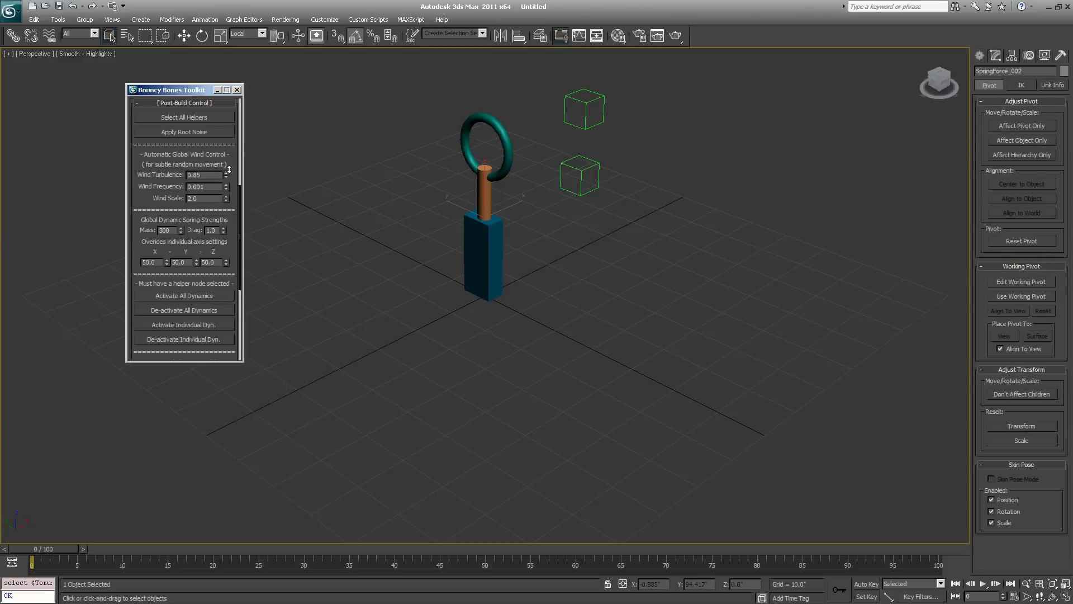
pyautogui.click(982, 583)
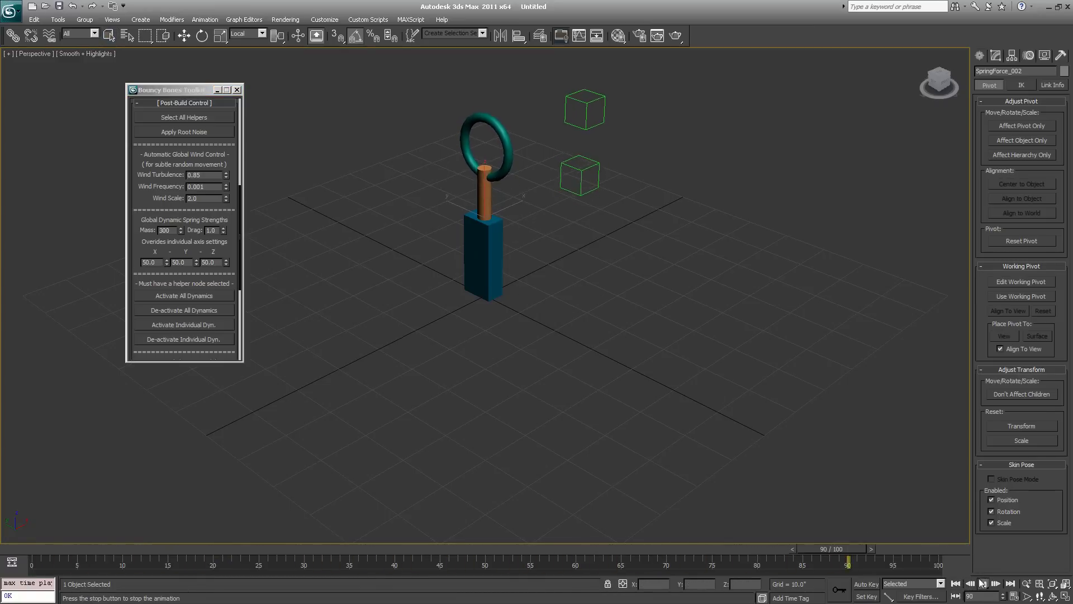
# - Lower the torus bone's pivot along Z using Affect Pivot Only
pyautogui.click(955, 583)
pyautogui.click(499, 165)
pyautogui.click(1023, 126)
pyautogui.press('w')
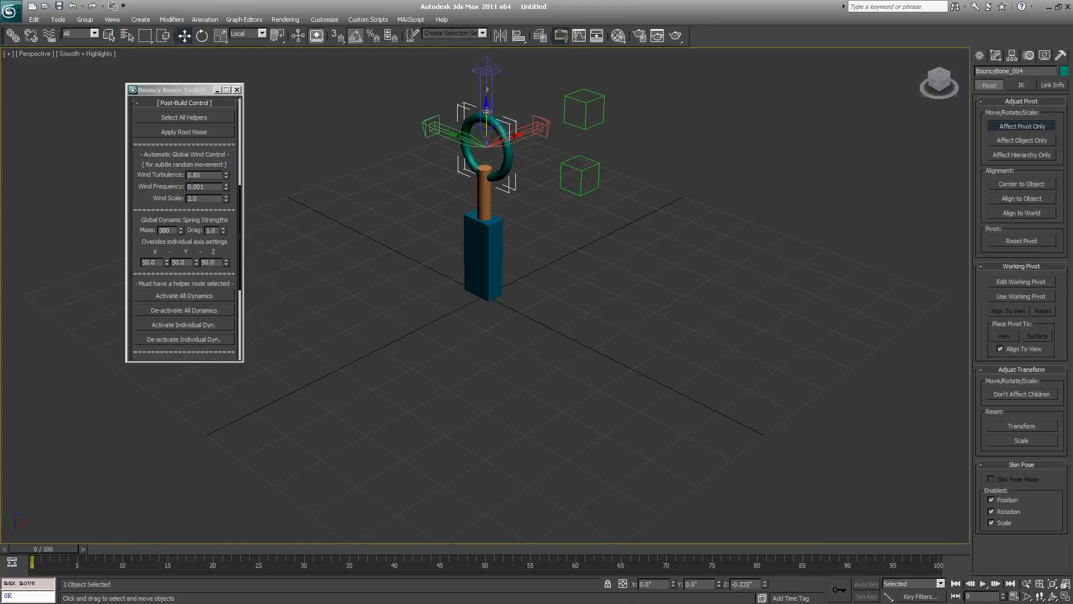
pyautogui.moveTo(487, 111); pyautogui.dragTo(496, 144)
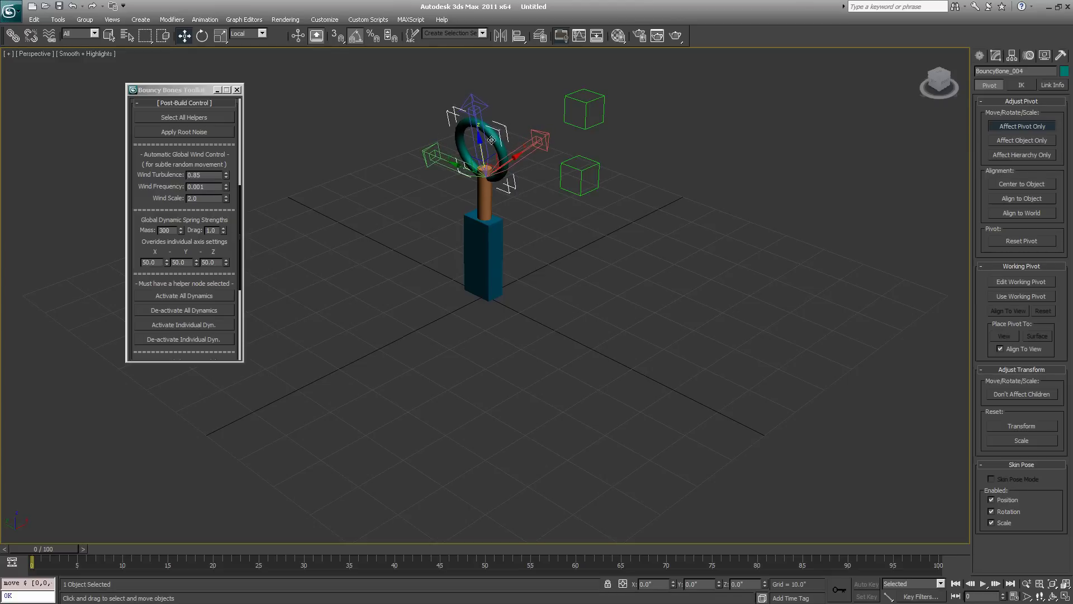
pyautogui.click(993, 127)
# - Test the playback, return to frame 0, and move SpringDummy_002 further along X
pyautogui.click(983, 584)
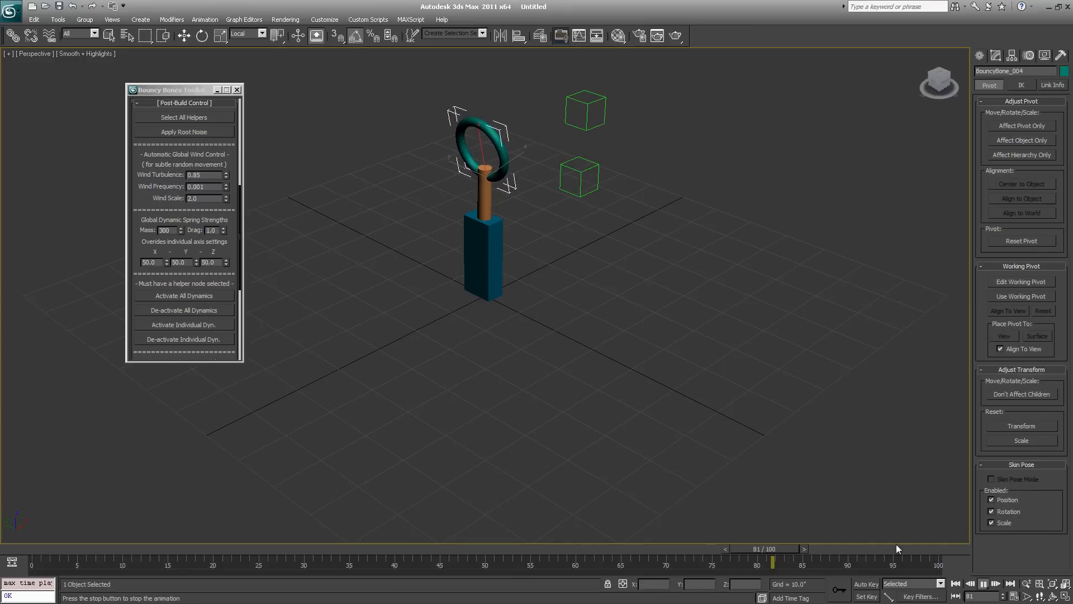
pyautogui.click(983, 583)
pyautogui.click(956, 583)
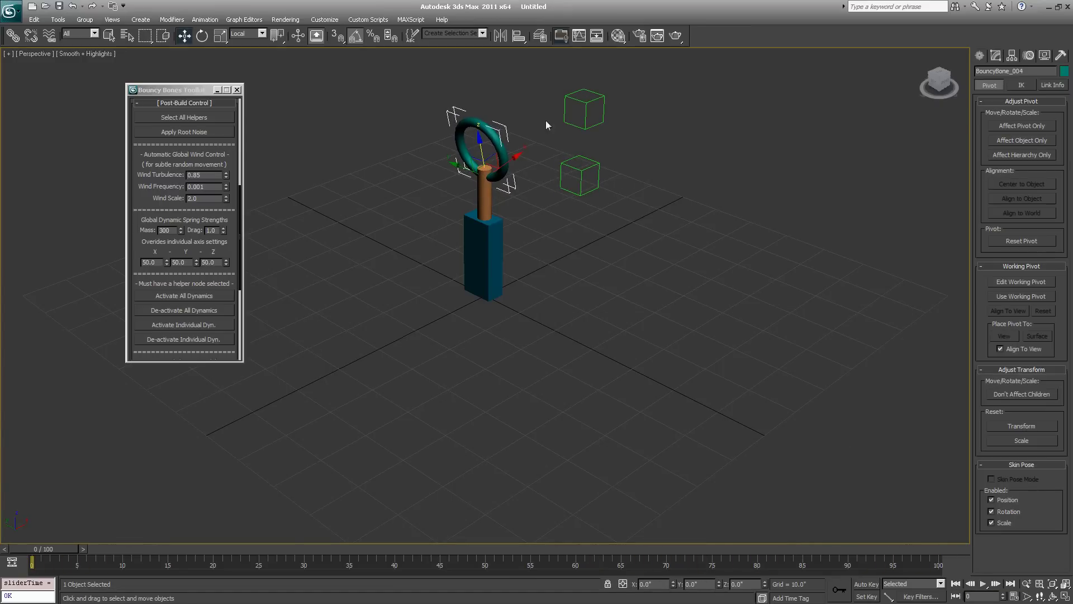
pyautogui.click(583, 129)
pyautogui.moveTo(572, 103); pyautogui.dragTo(724, 104)
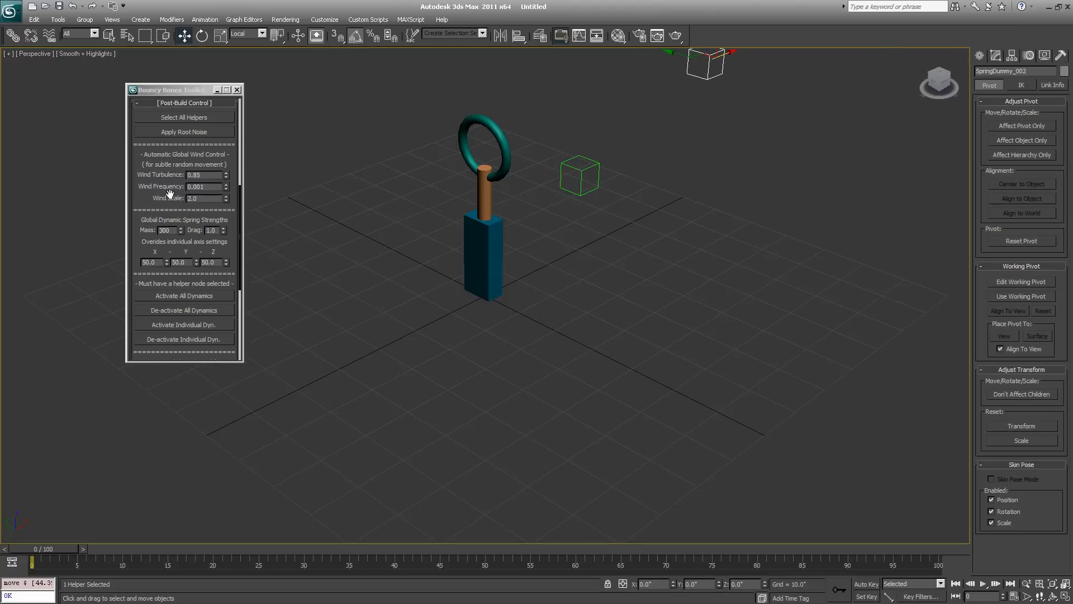
# - Preview the rig's playback and return to frame 0
pyautogui.scroll(-2, 158, 199)
pyautogui.click(50, 560)
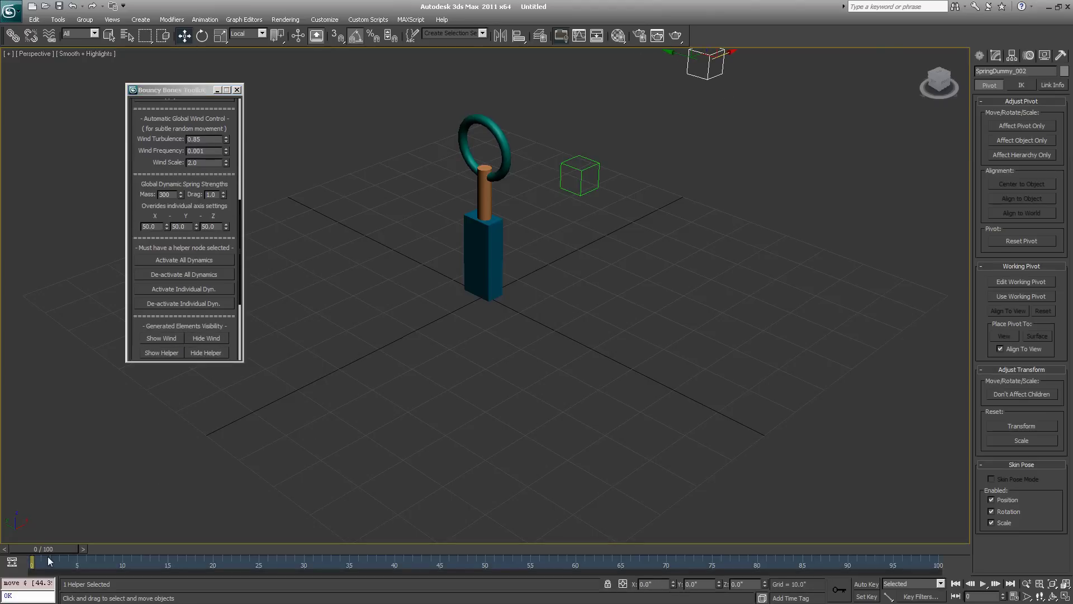
pyautogui.click(983, 583)
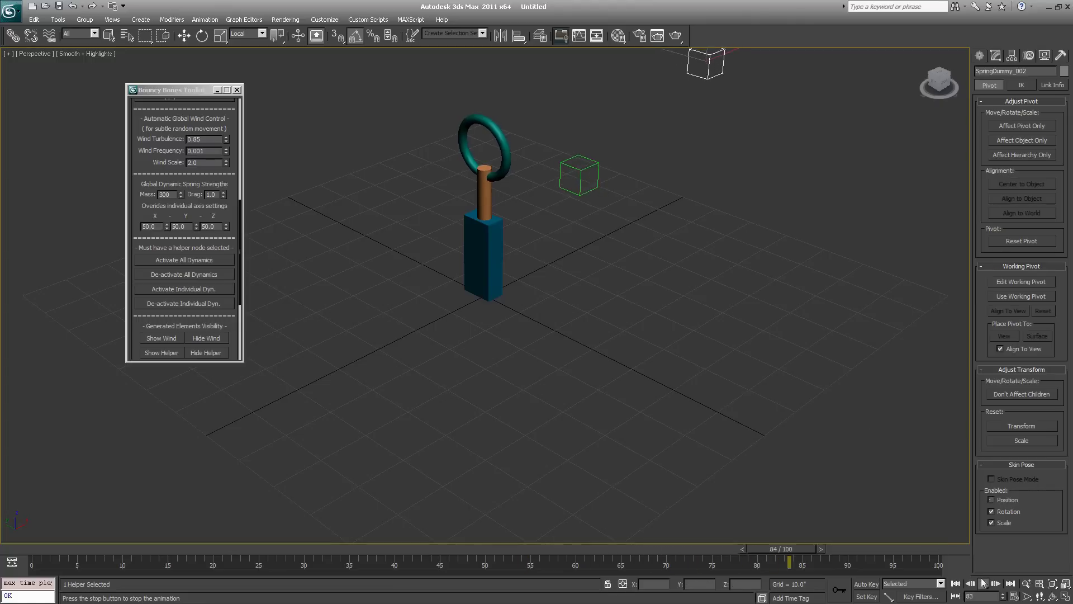
pyautogui.click(959, 585)
# - With Auto Key on, key the box bone up-left at frame 3 and down at frame 7
pyautogui.click(867, 583)
pyautogui.click(481, 274)
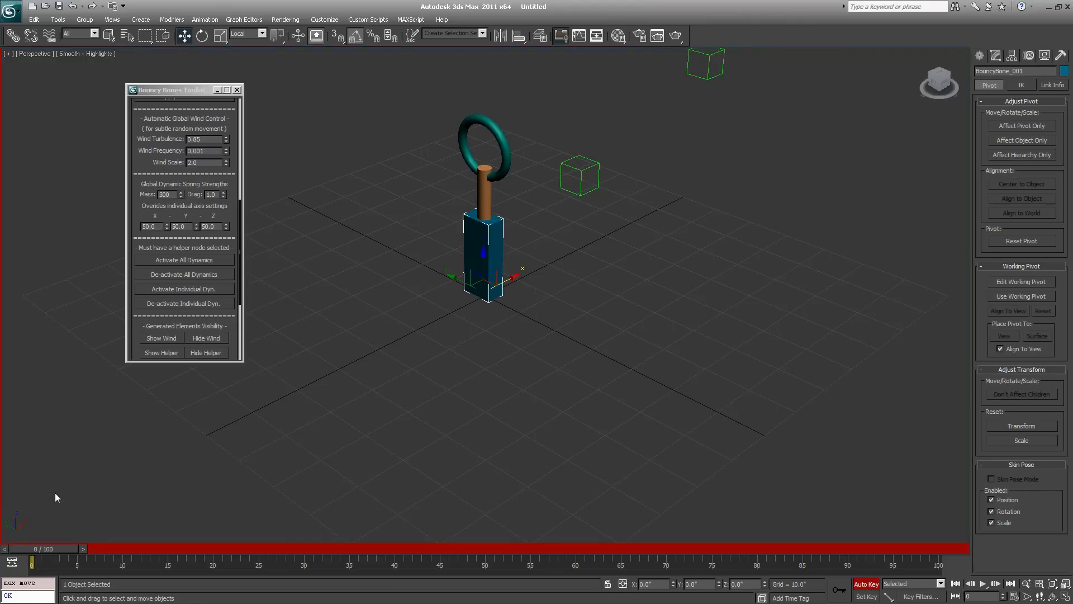
pyautogui.click(65, 556)
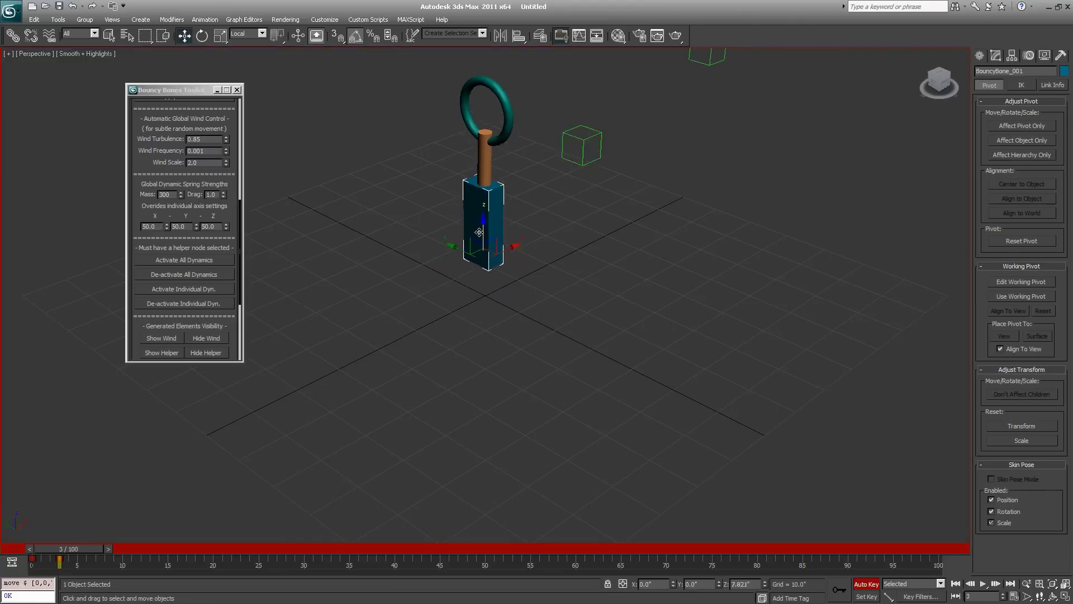
pyautogui.moveTo(490, 256); pyautogui.dragTo(451, 250)
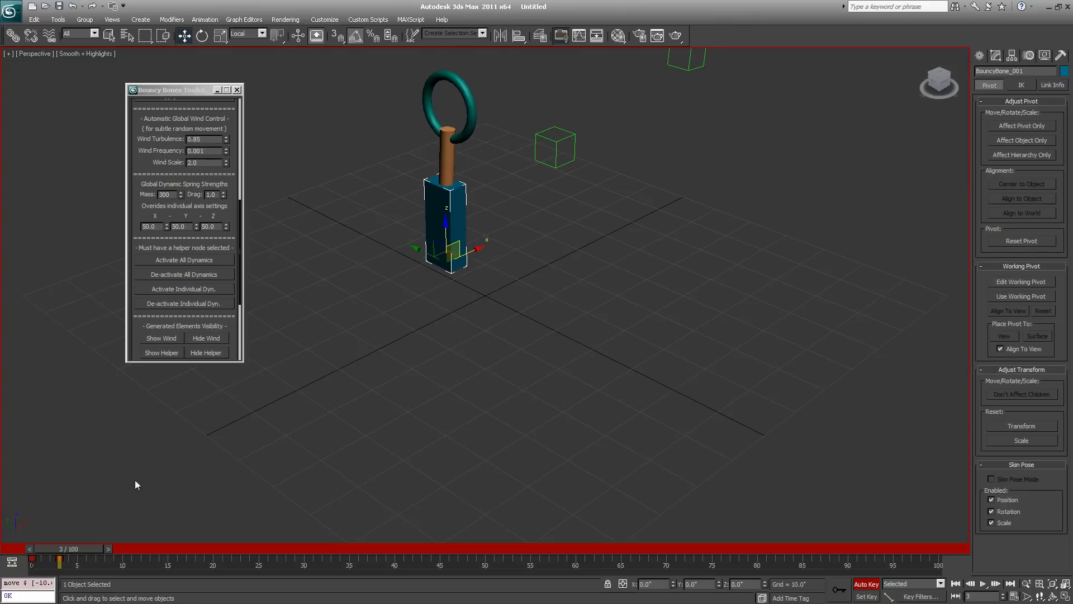
pyautogui.moveTo(76, 550); pyautogui.dragTo(113, 550)
pyautogui.moveTo(476, 241); pyautogui.dragTo(455, 301)
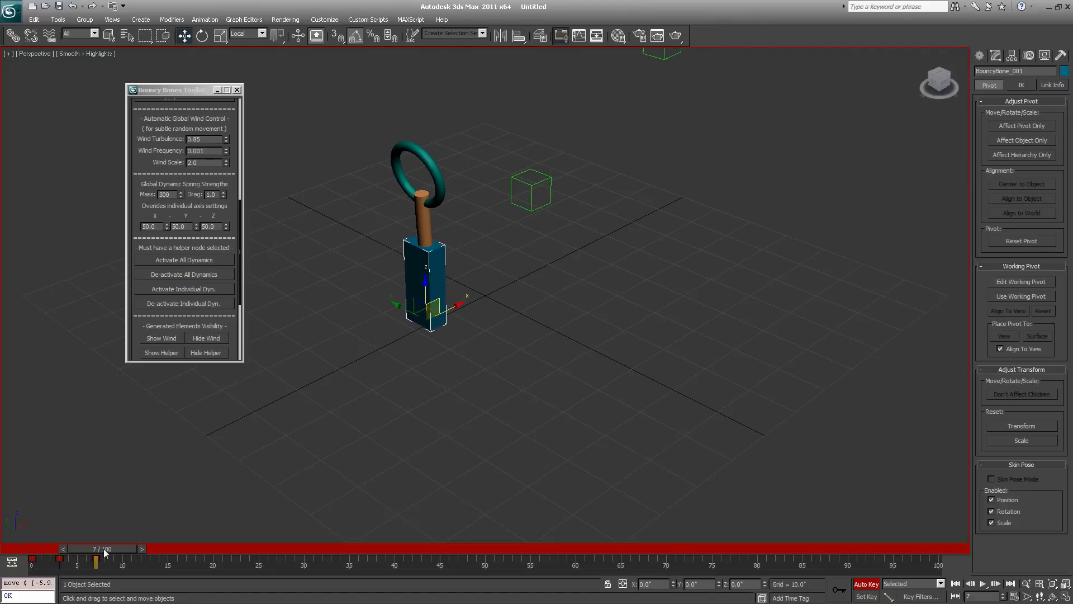
pyautogui.moveTo(104, 552); pyautogui.dragTo(322, 554)
pyautogui.press('Home')
# - Reset Wind Turbulence to 0 and play the animation to preview the bounce
pyautogui.rightClick(226, 138)
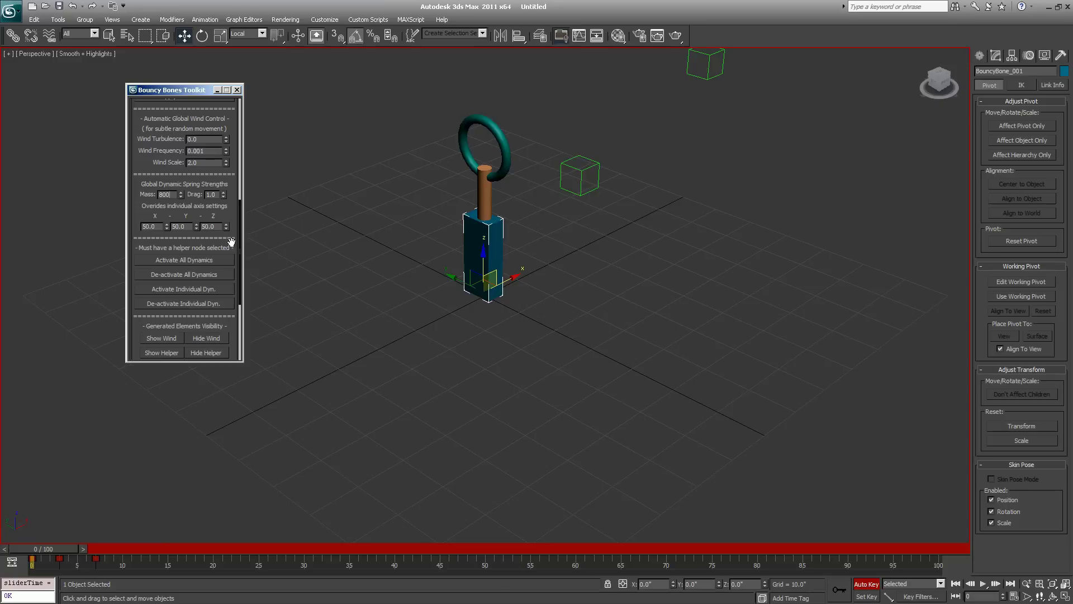
pyautogui.click(985, 584)
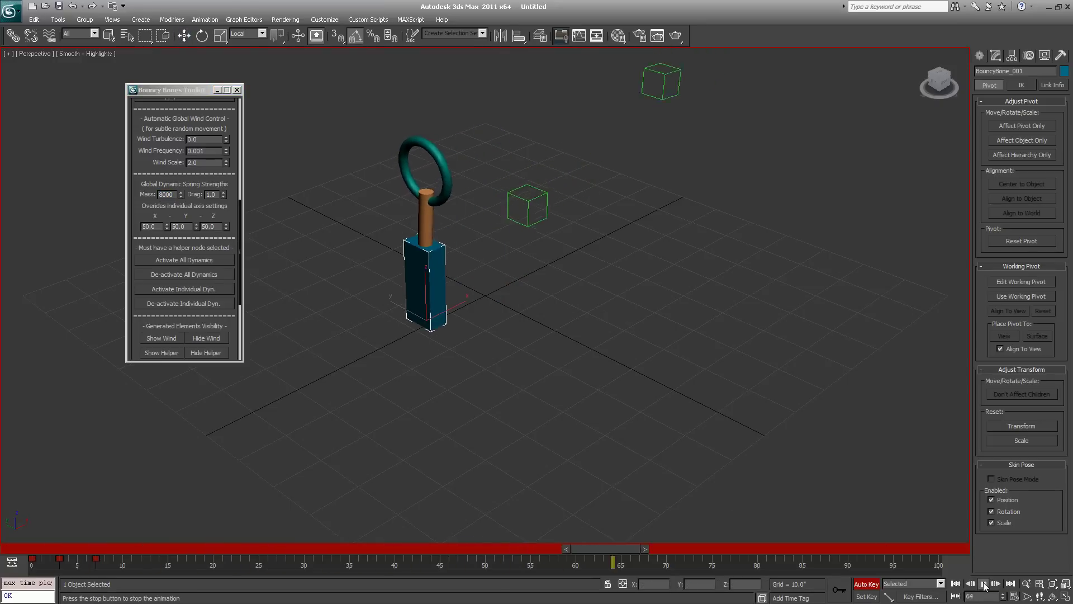
pyautogui.click(991, 500)
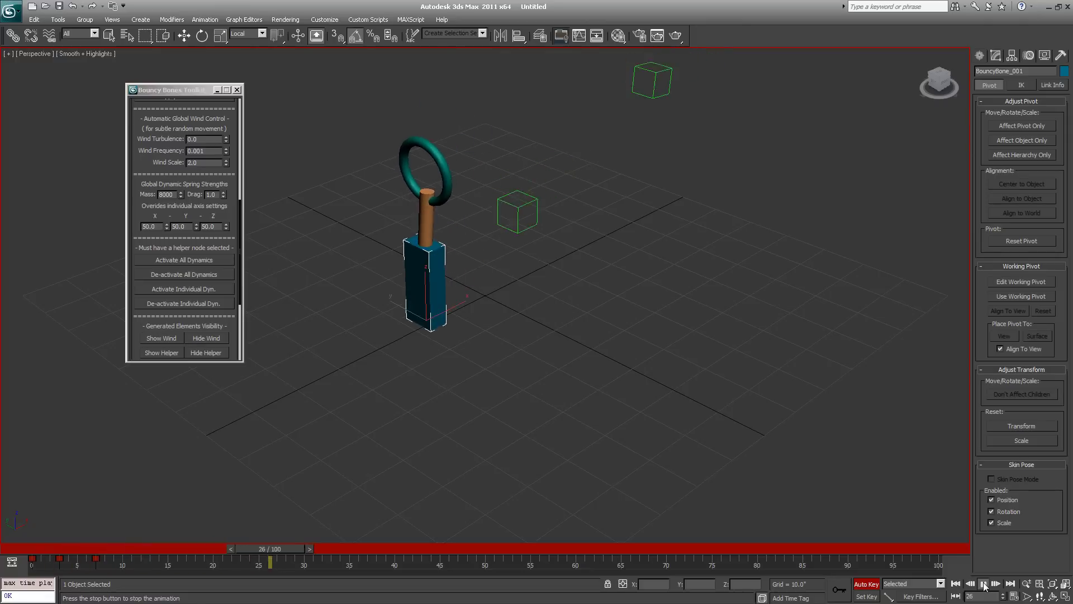
# - Set the Global Dynamic Spring Mass to 500
pyautogui.doubleClick(170, 194)
pyautogui.write('500')
pyautogui.press('Return')
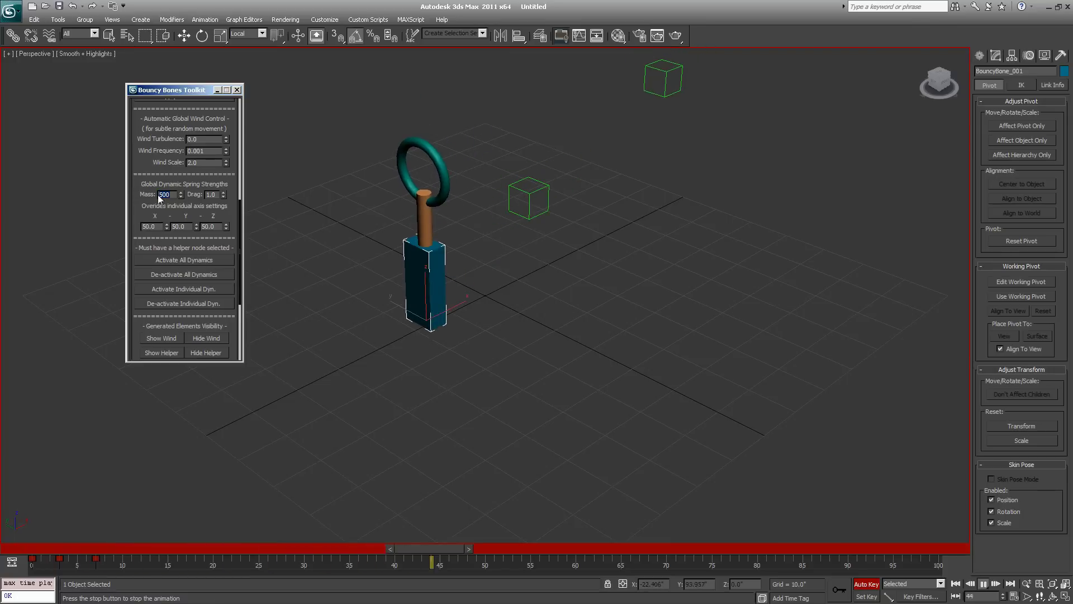